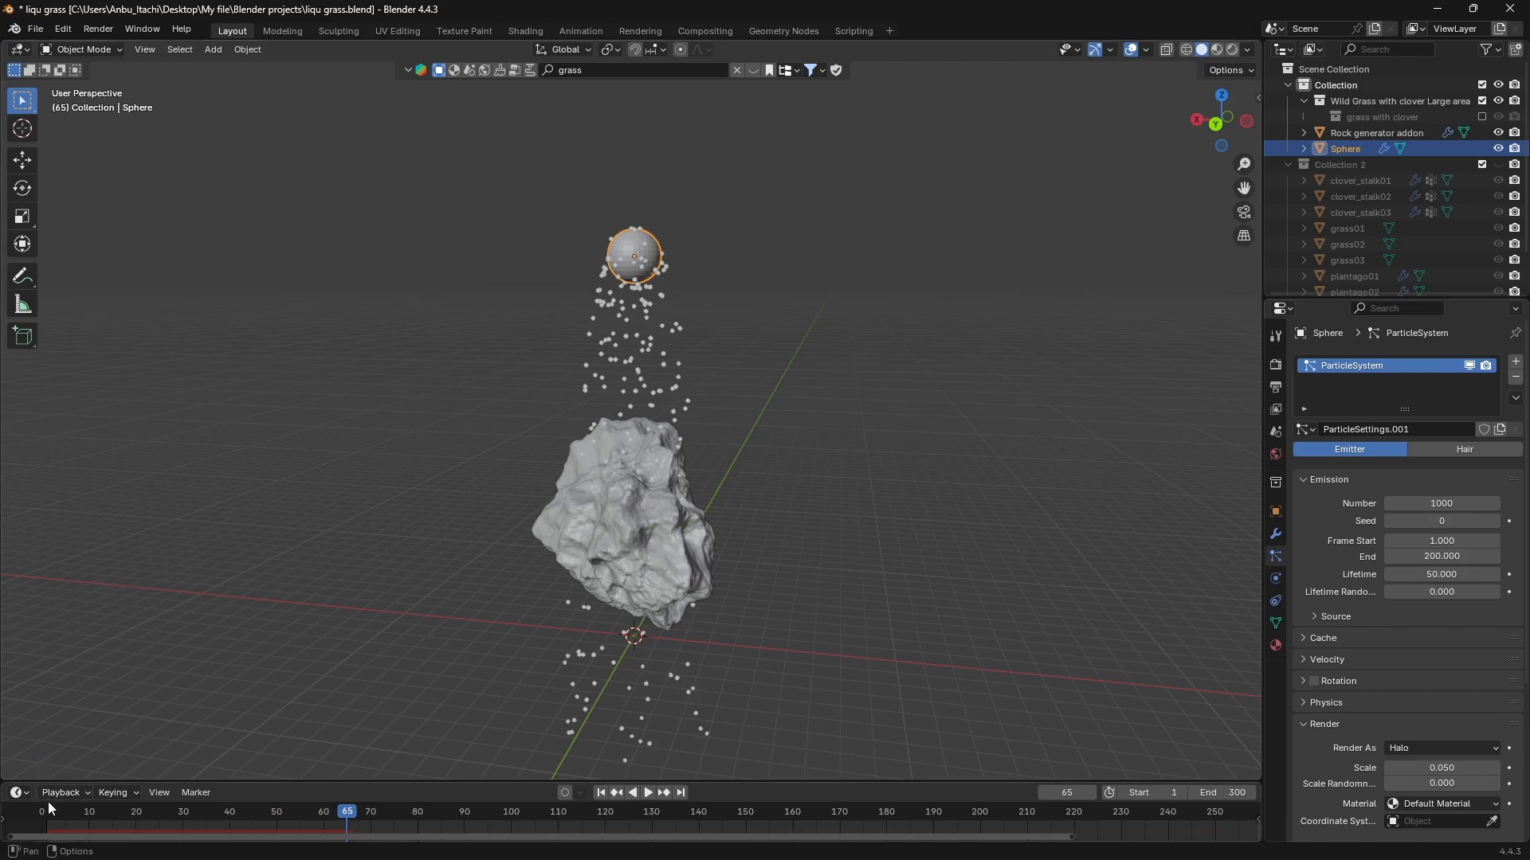
Return to frame 1 and set the sphere's particle system physics type to Fluid.
{"action": "left_click", "coordinate": [46, 811]}
{"action": "scroll", "coordinate": [1398, 619], "scroll_direction": "down", "scroll_amount": 6}
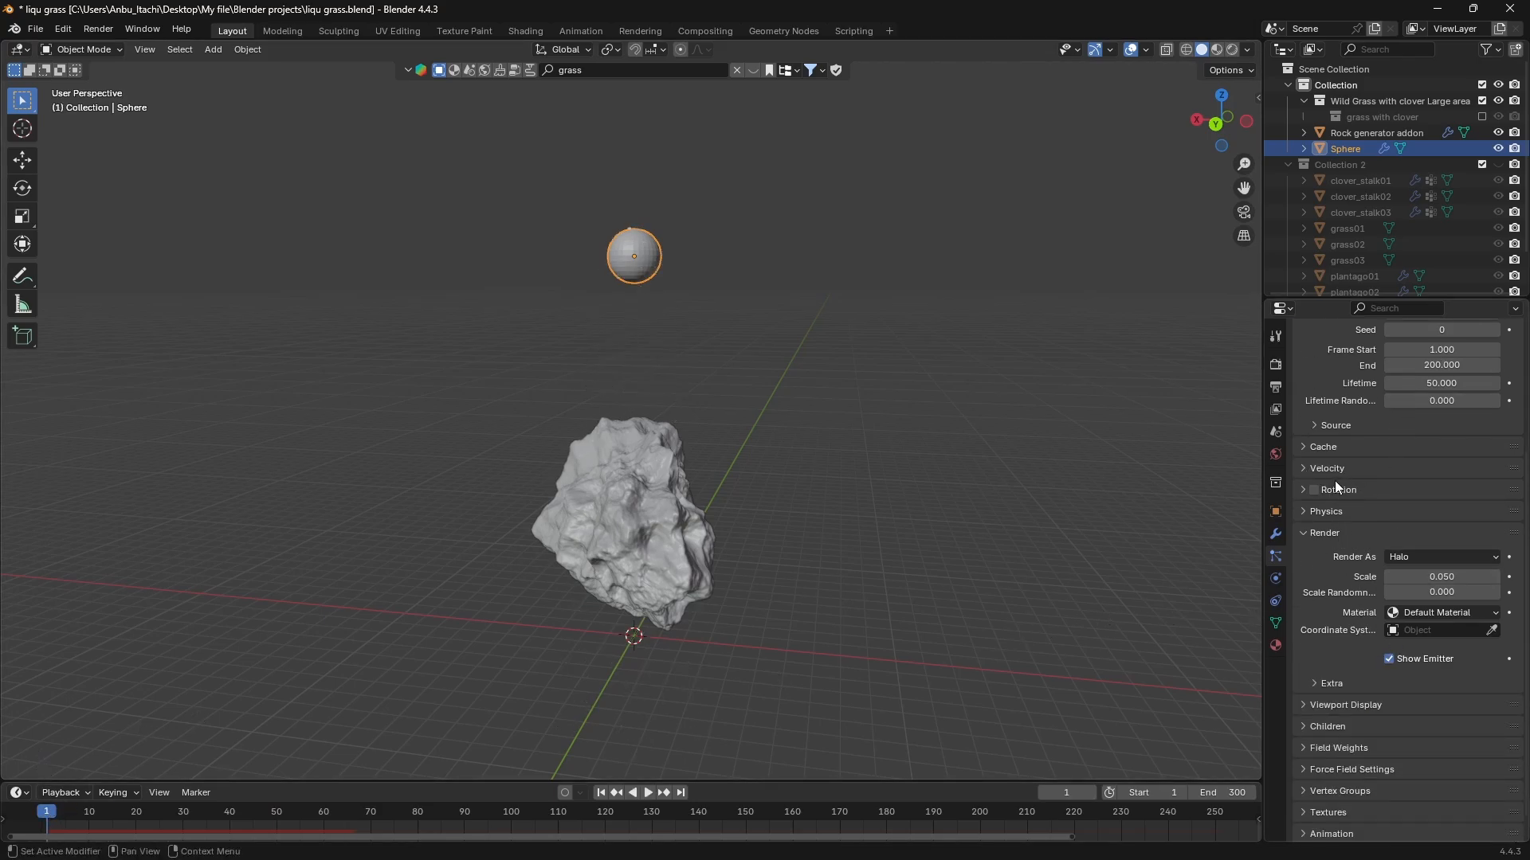
{"action": "left_click", "coordinate": [1322, 511]}
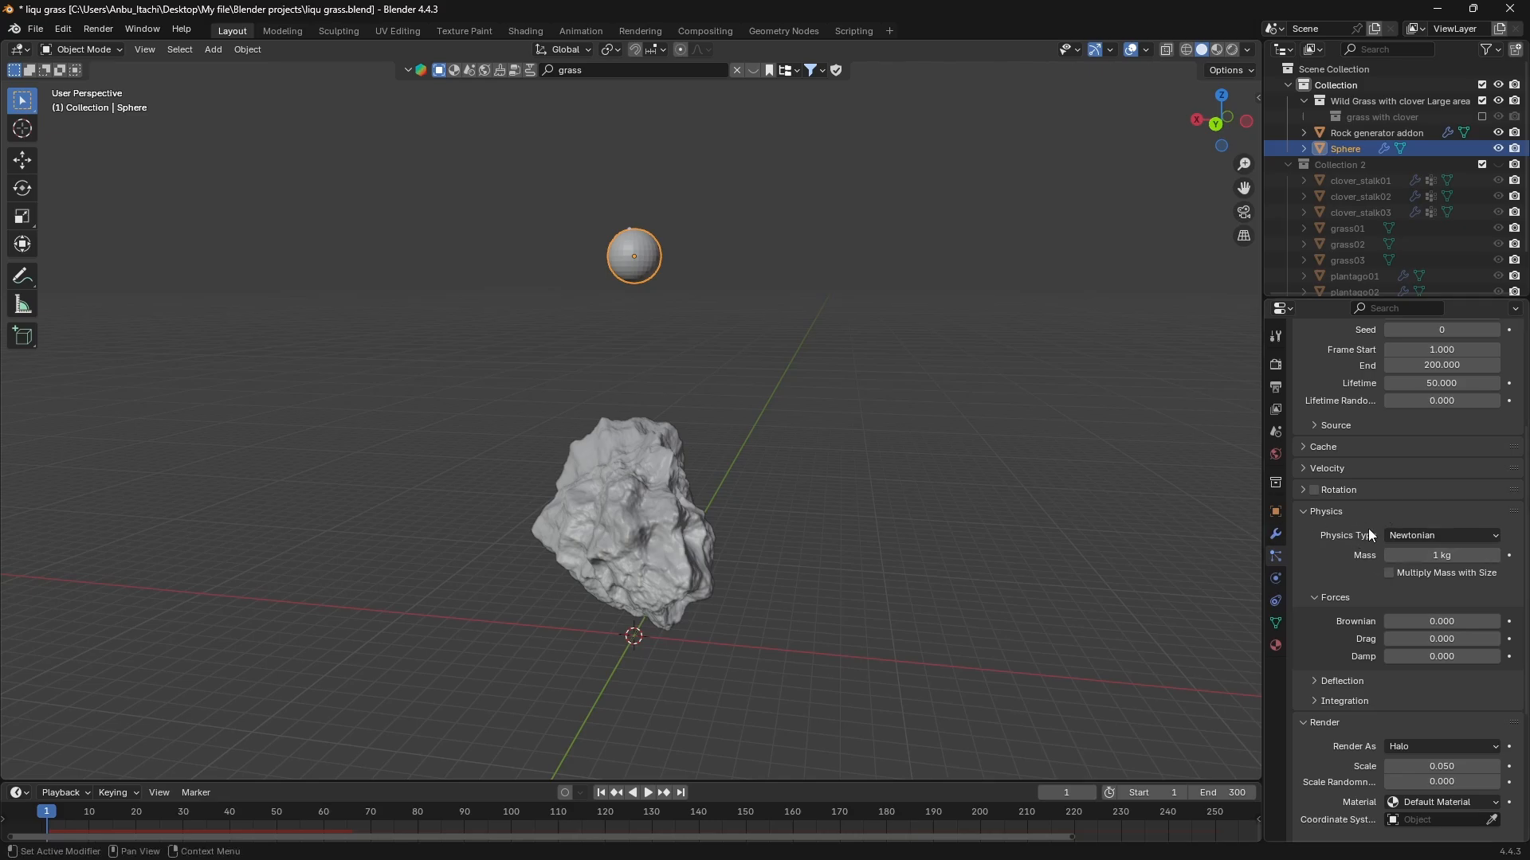
{"action": "left_click", "coordinate": [1414, 534]}
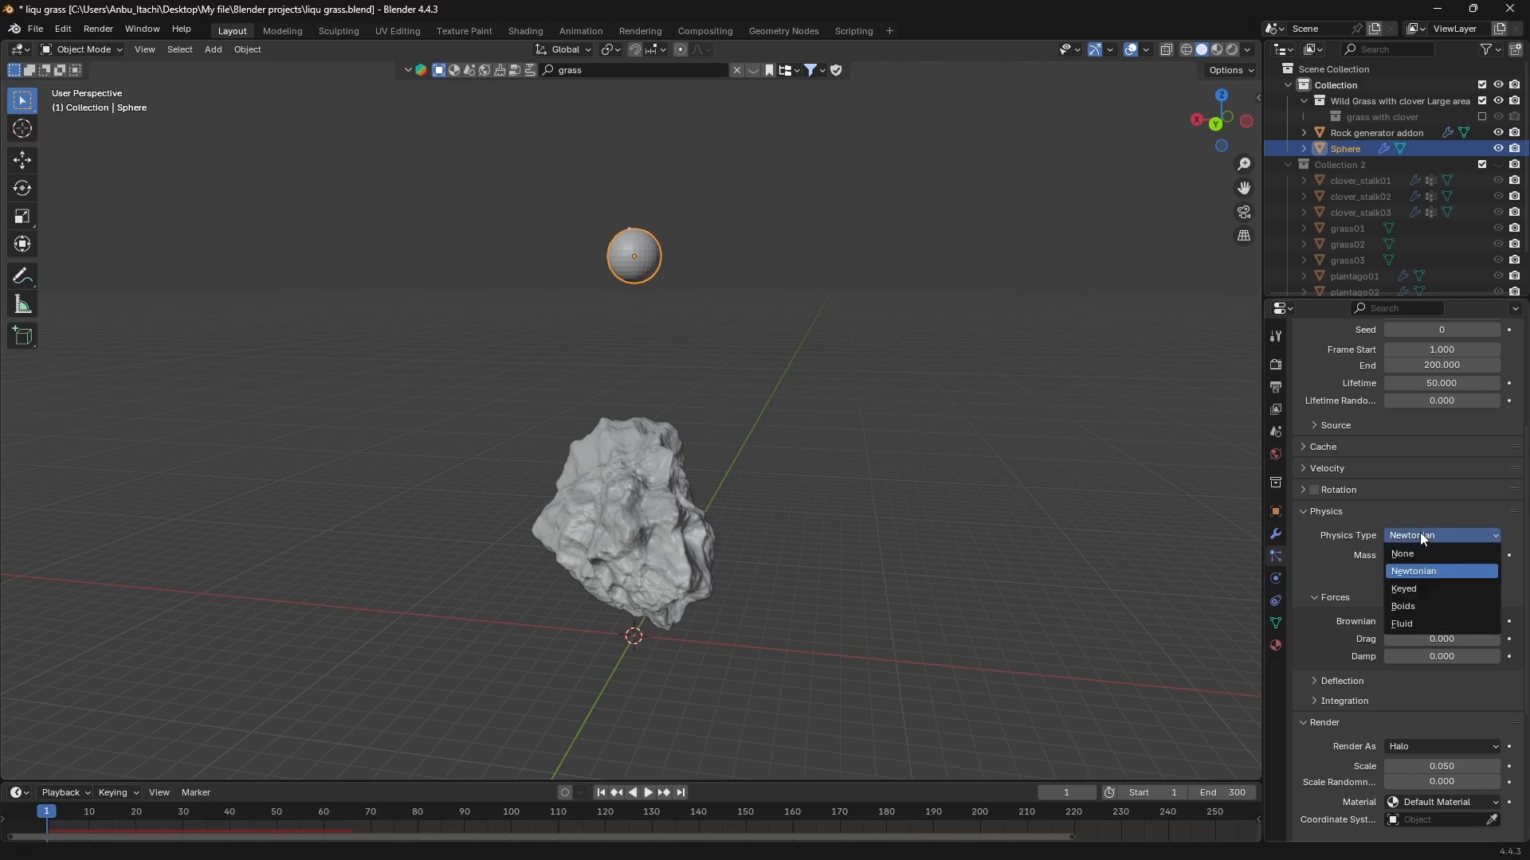
{"action": "left_click", "coordinate": [1413, 621]}
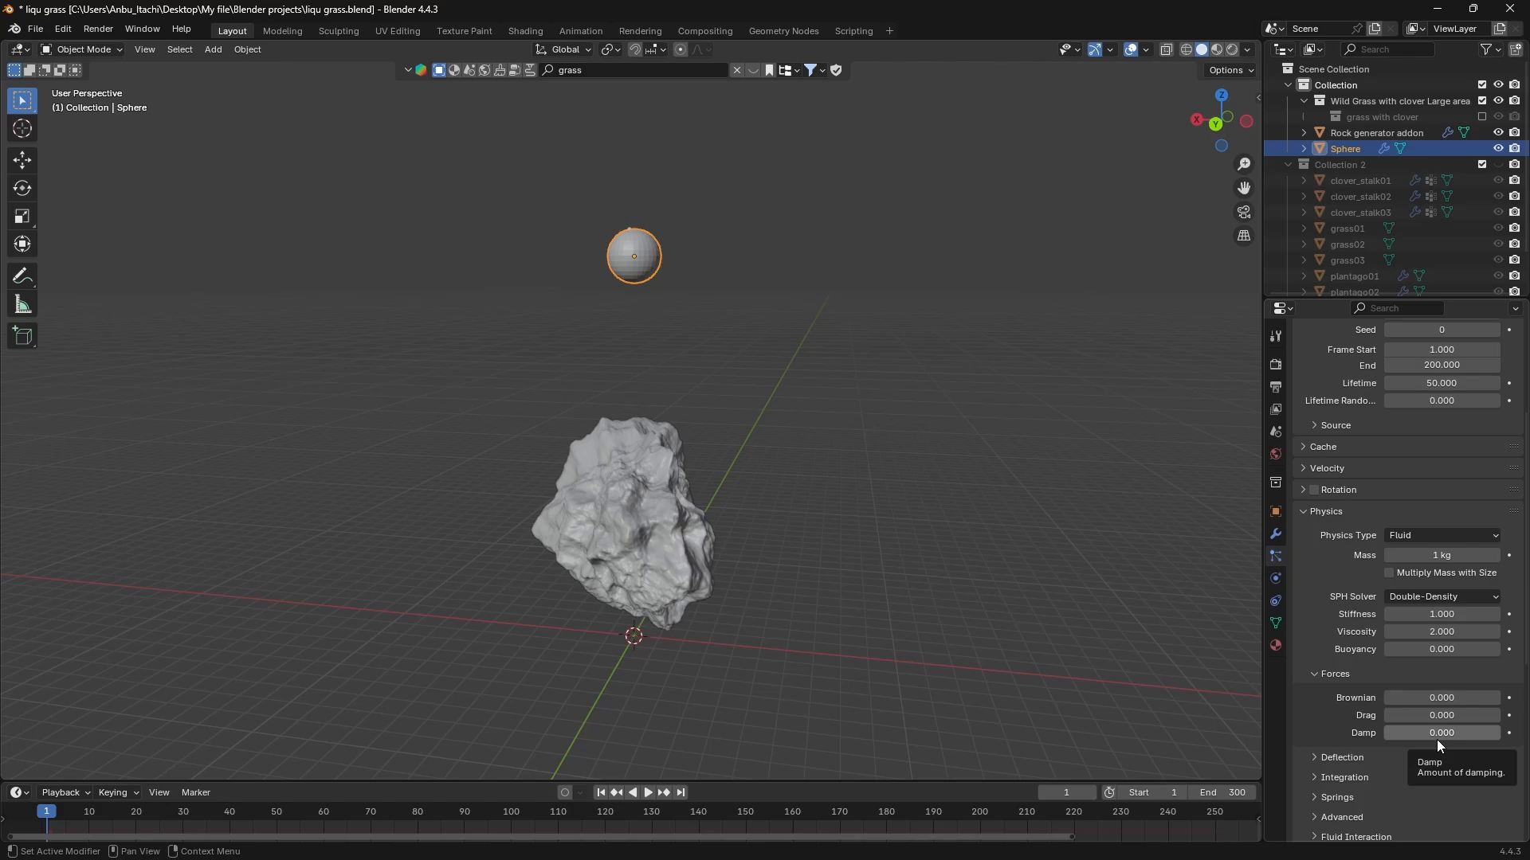
Set the fluid particles' Stiffness to 1.1, Viscosity to 8 and Buoyancy to 0.01.
{"action": "left_click", "coordinate": [1442, 615]}
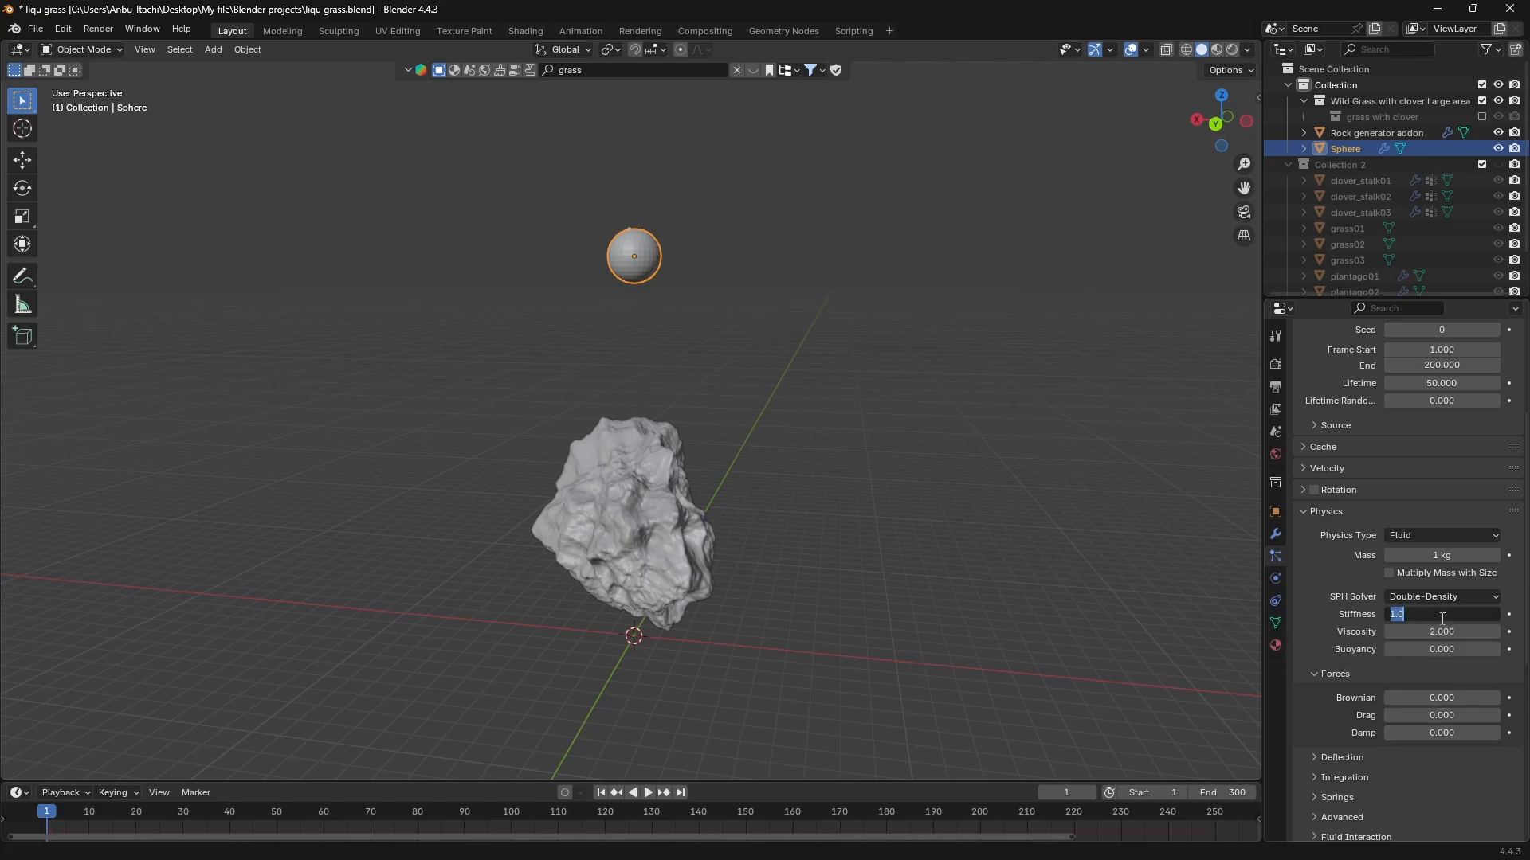
{"action": "type", "text": "1.1"}
{"action": "key", "text": "Return"}
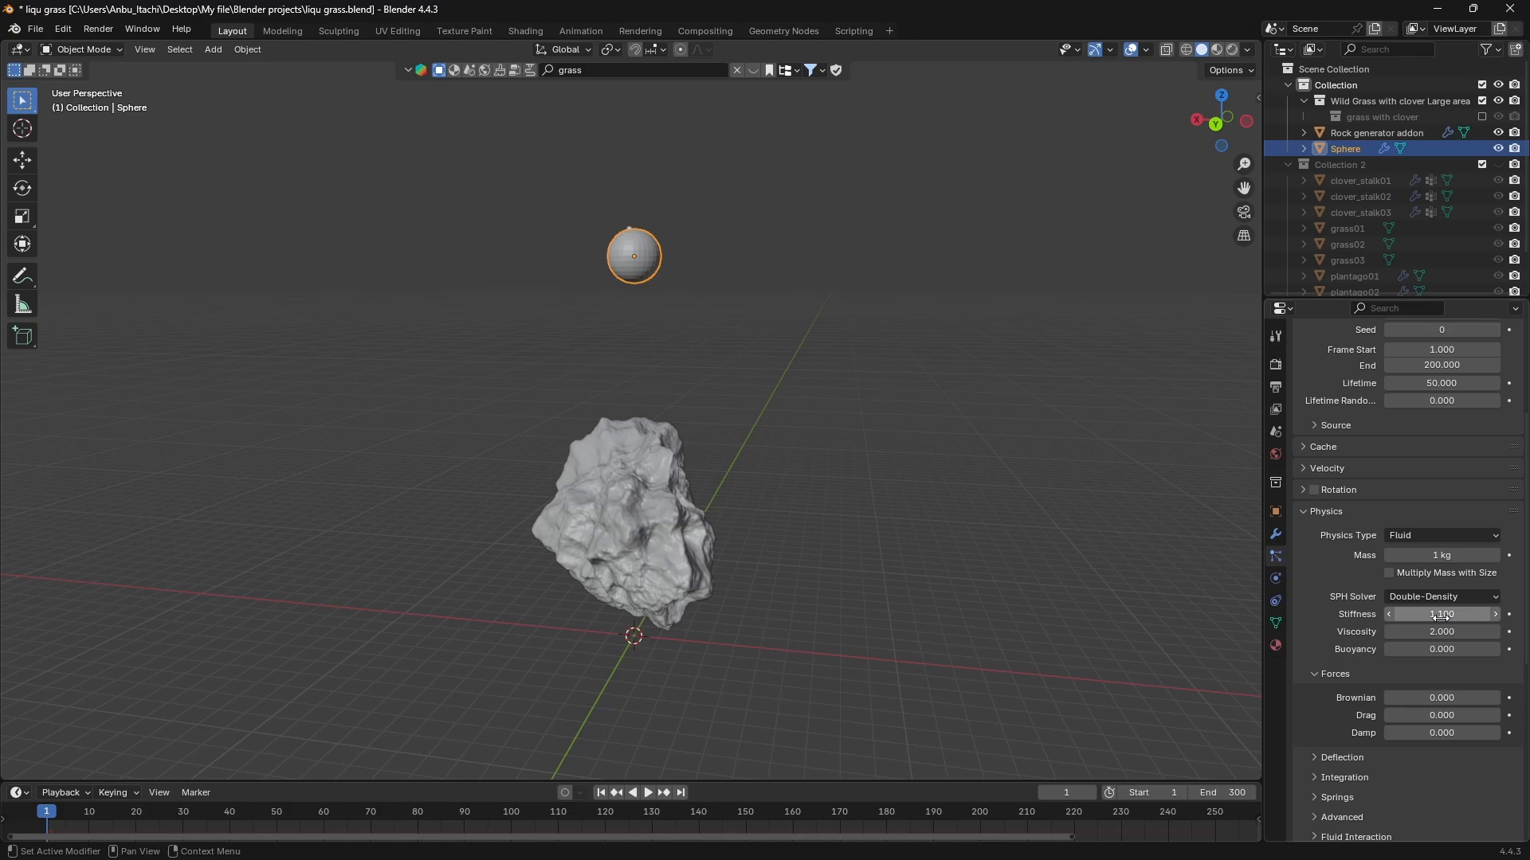
{"action": "left_click", "coordinate": [1444, 634]}
{"action": "type", "text": "8"}
{"action": "key", "text": "Return"}
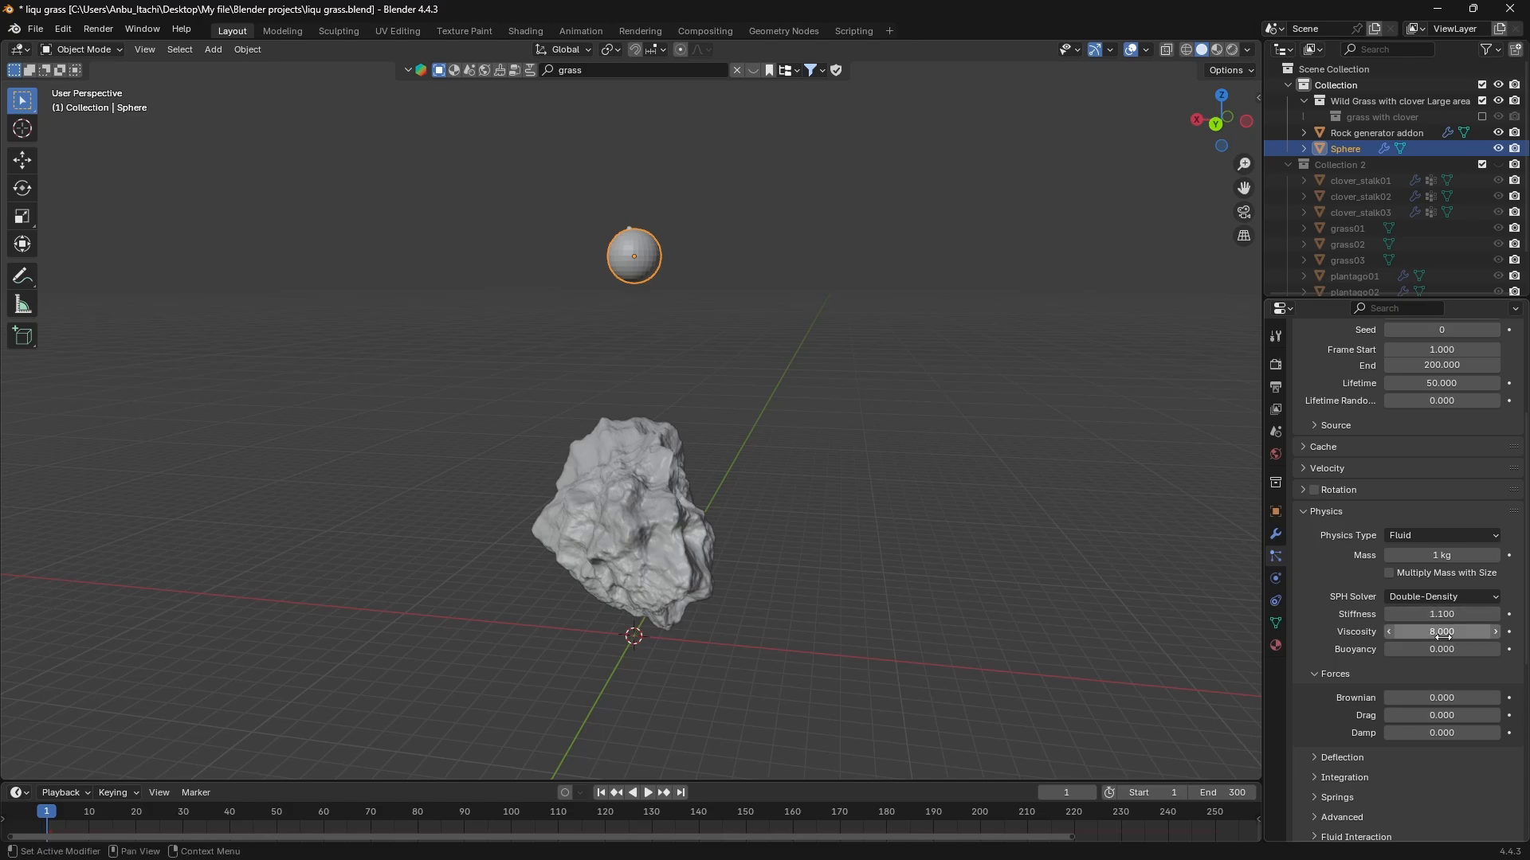
{"action": "left_click", "coordinate": [1438, 650]}
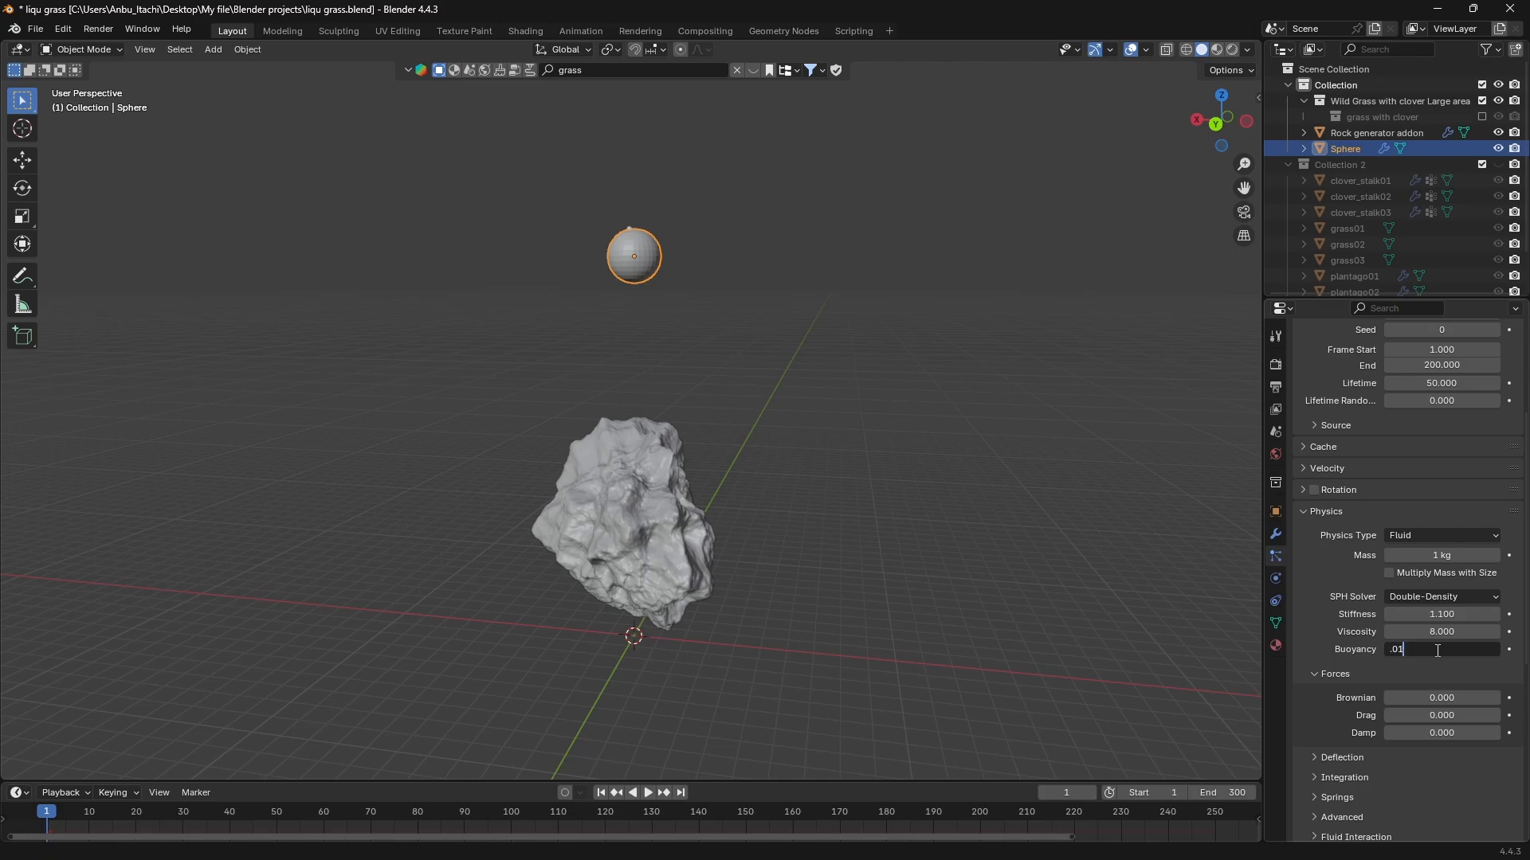
{"action": "type", "text": ".01"}
{"action": "key", "text": "Return"}
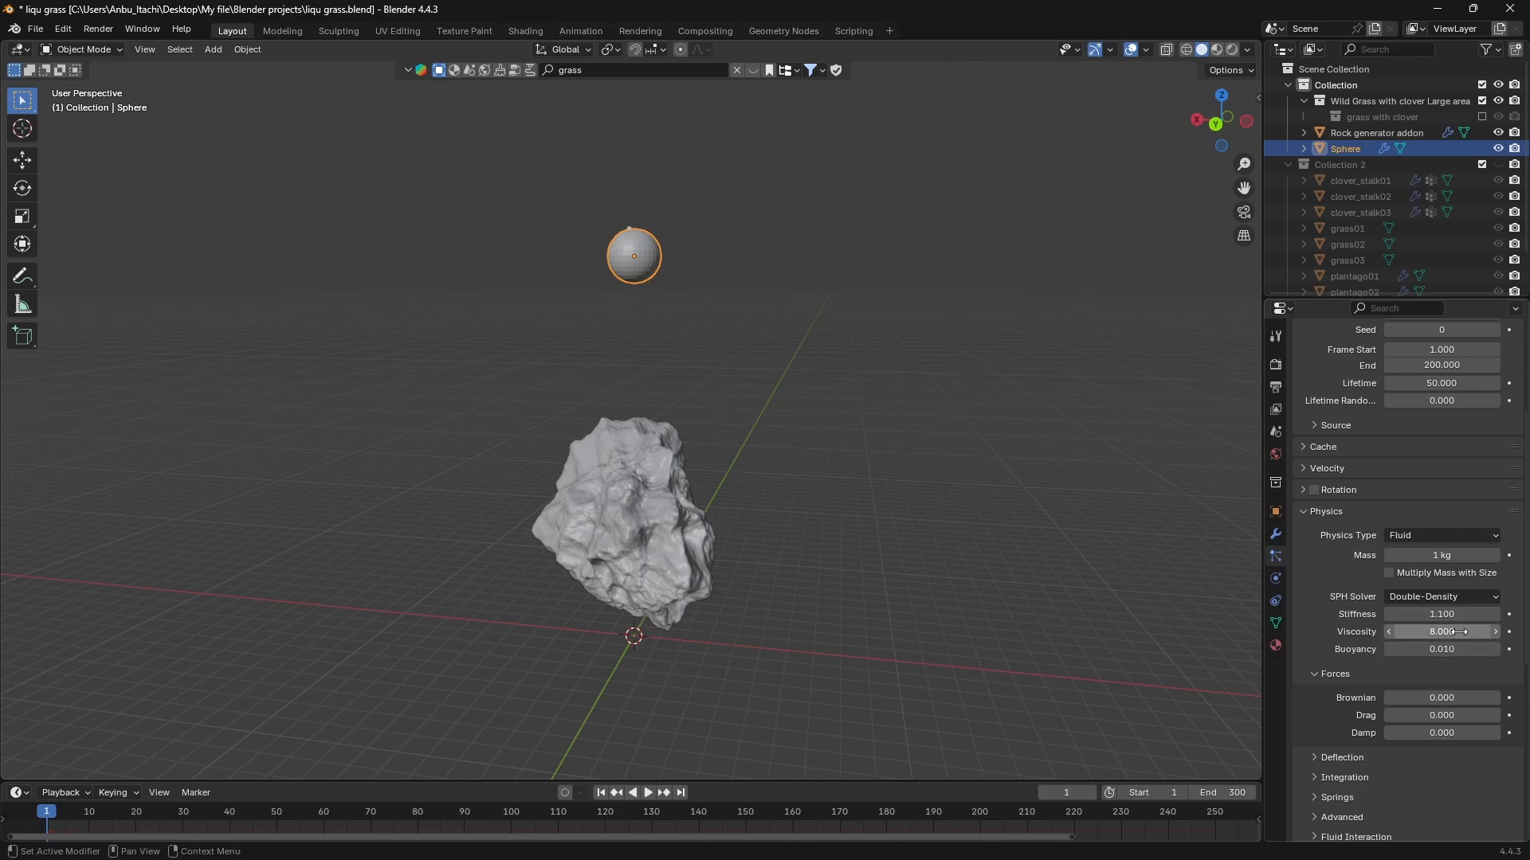
Set the fluid particles' Drag force to 0.4 and Damp to 0.17.
{"action": "left_click", "coordinate": [1459, 717]}
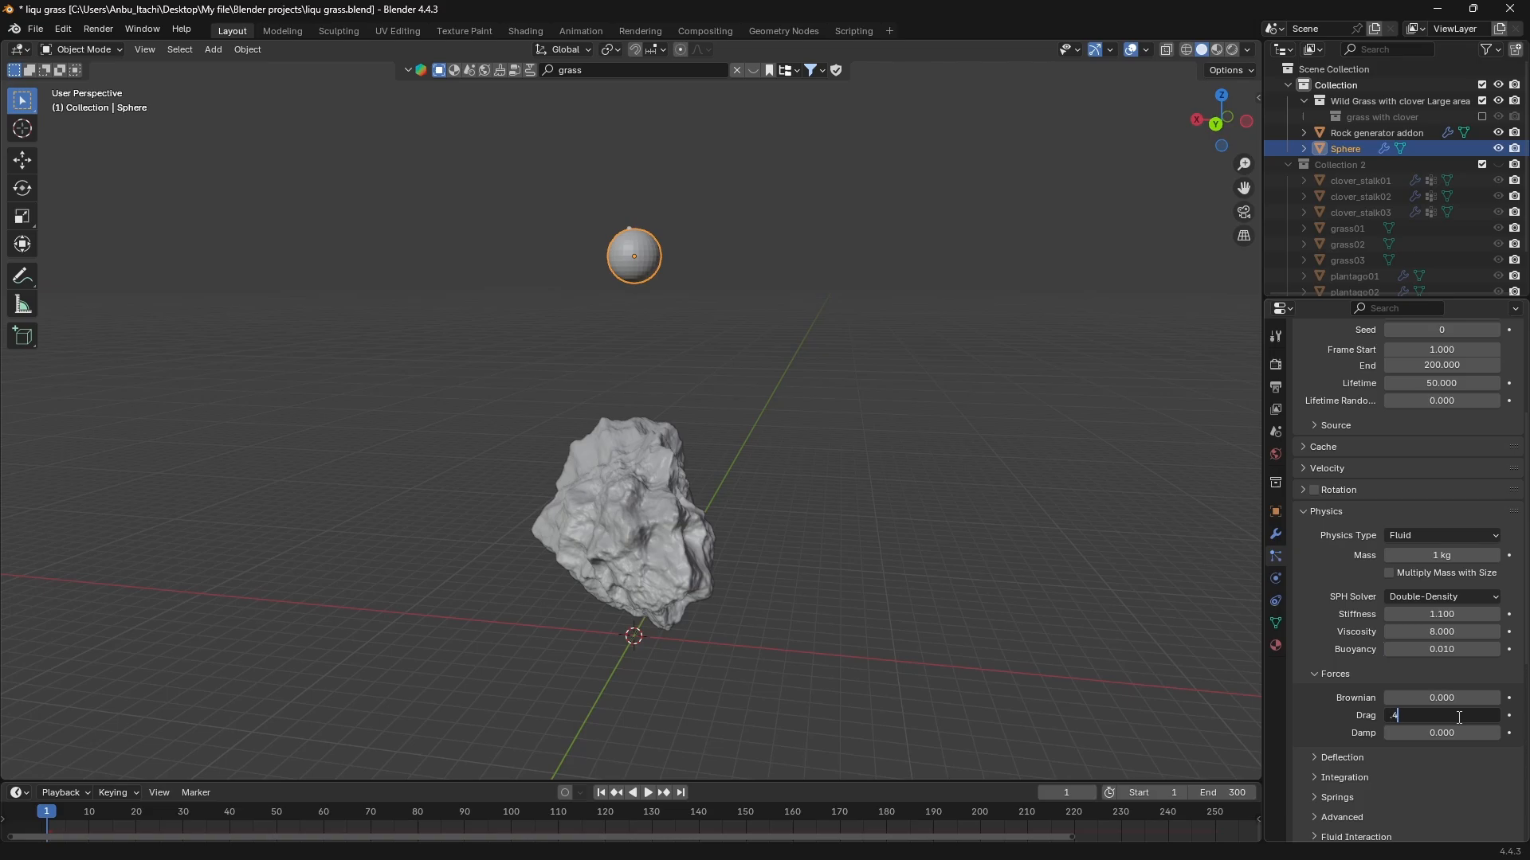
{"action": "type", "text": ".4"}
{"action": "key", "text": "Return"}
{"action": "left_click", "coordinate": [1452, 729]}
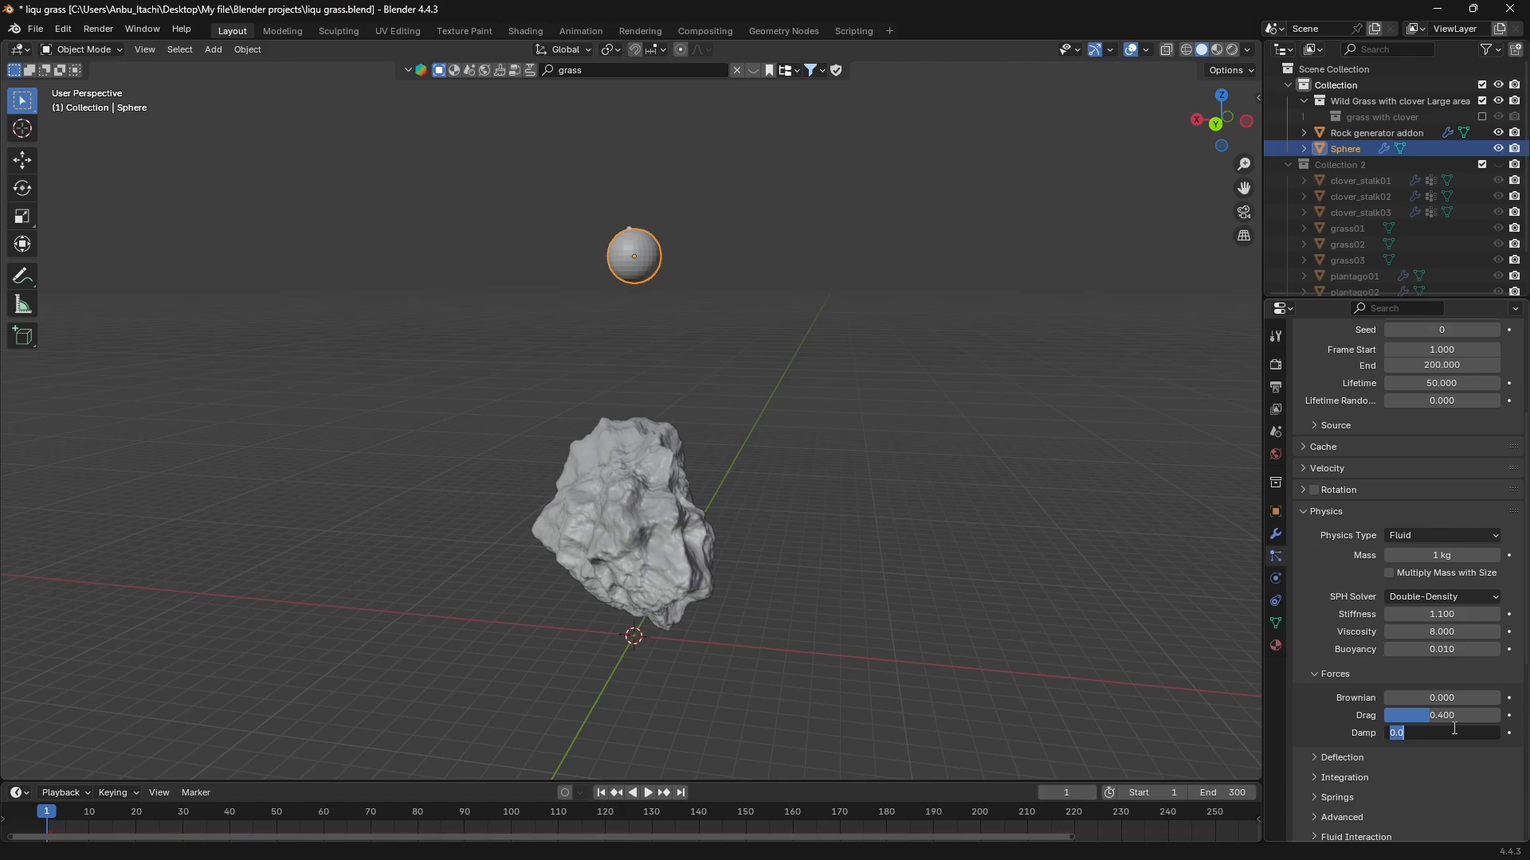
{"action": "key", "text": "Return"}
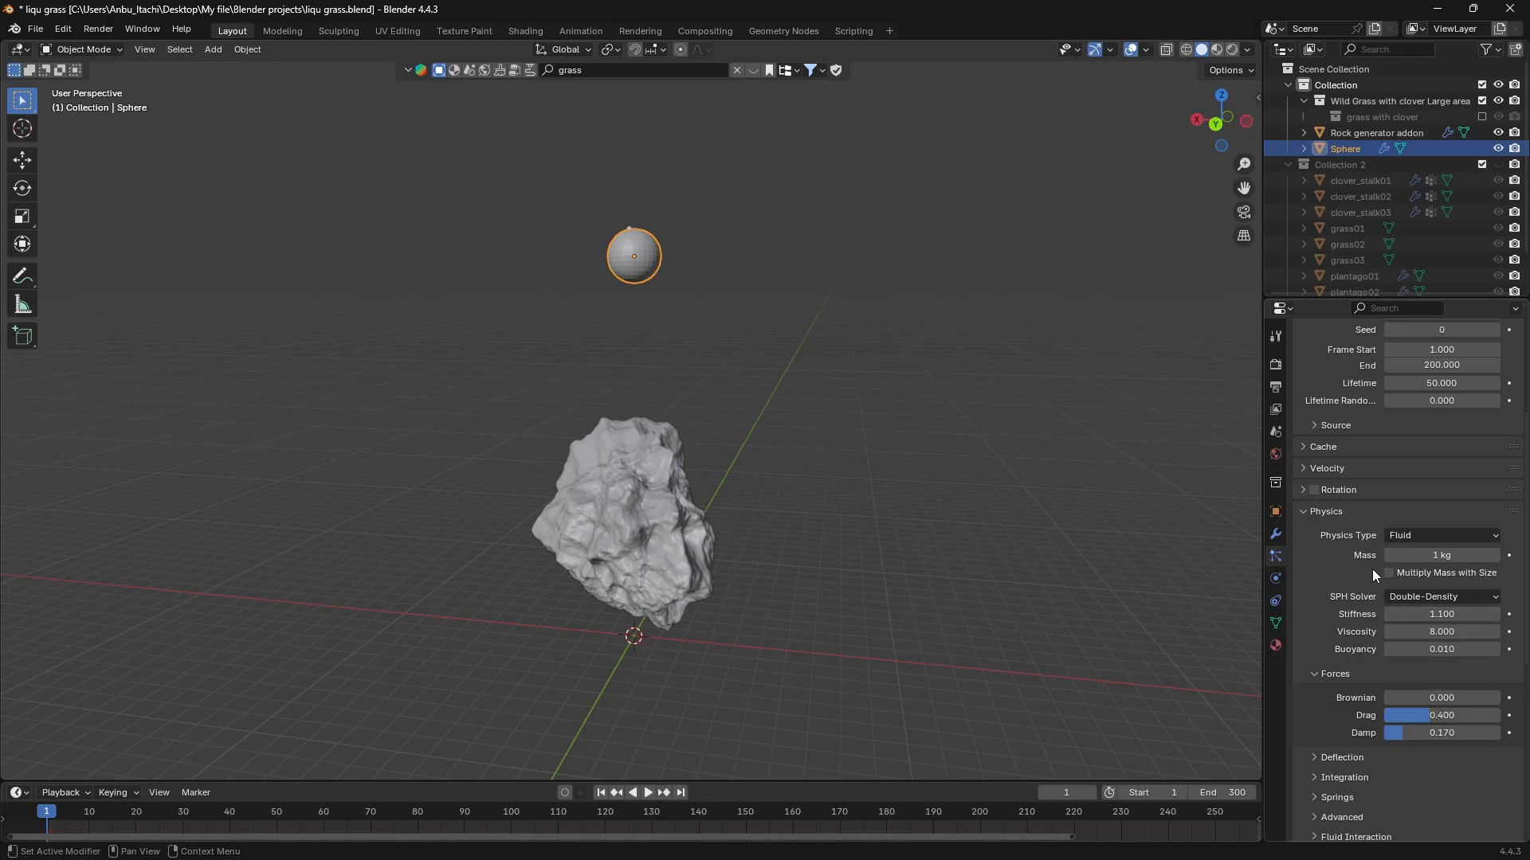
Play the particle simulation and examine how far the particles fall between the sphere and the rock.
{"action": "scroll", "coordinate": [1372, 569], "scroll_direction": "up", "scroll_amount": 2}
{"action": "left_click", "coordinate": [647, 793]}
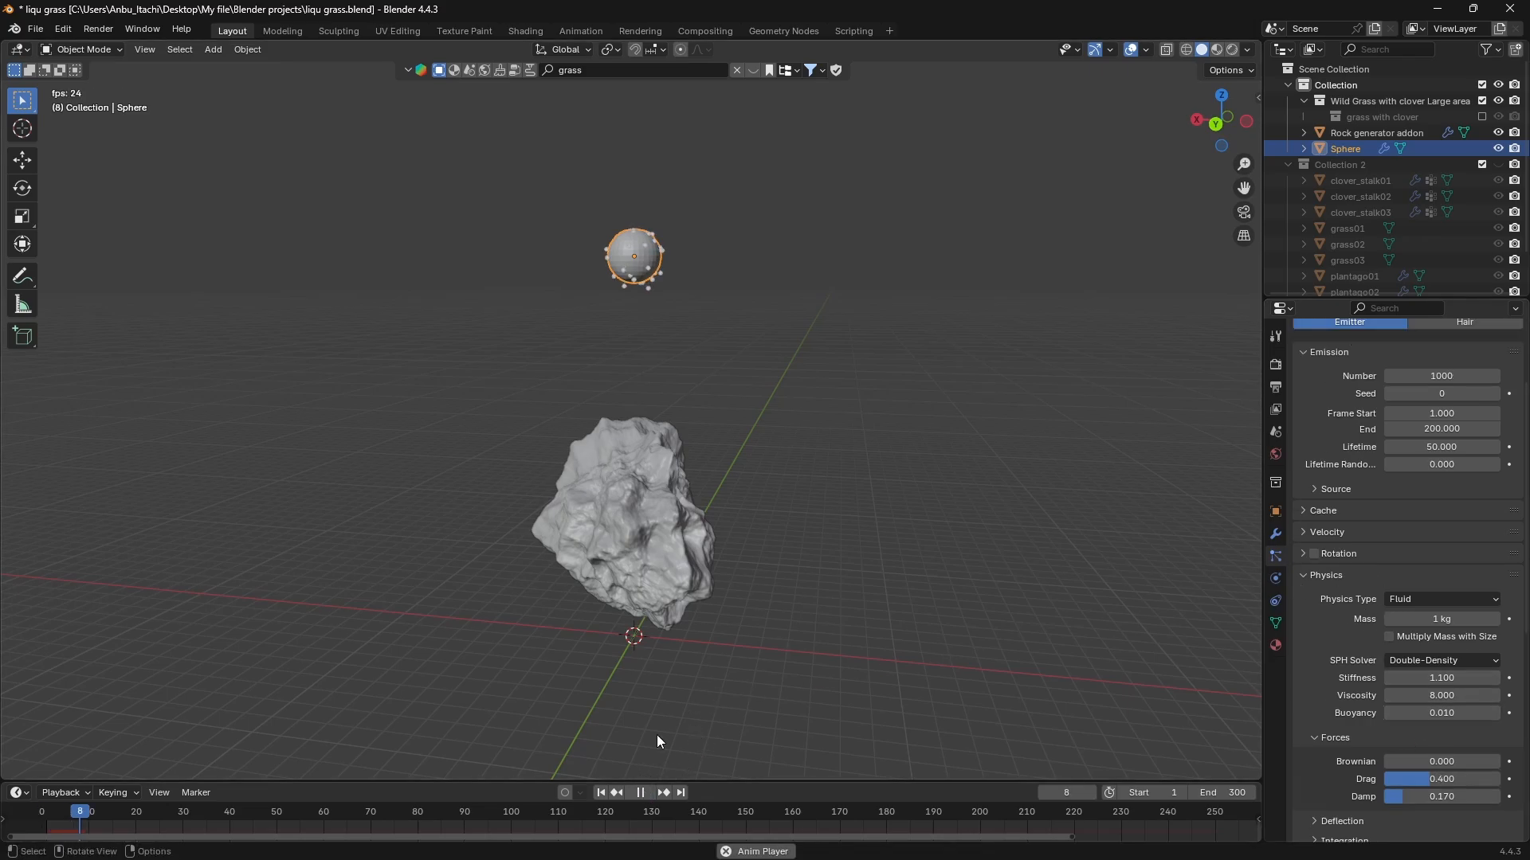
{"action": "middle_click_drag", "start_coordinate": [656, 735], "coordinate": [581, 595]}
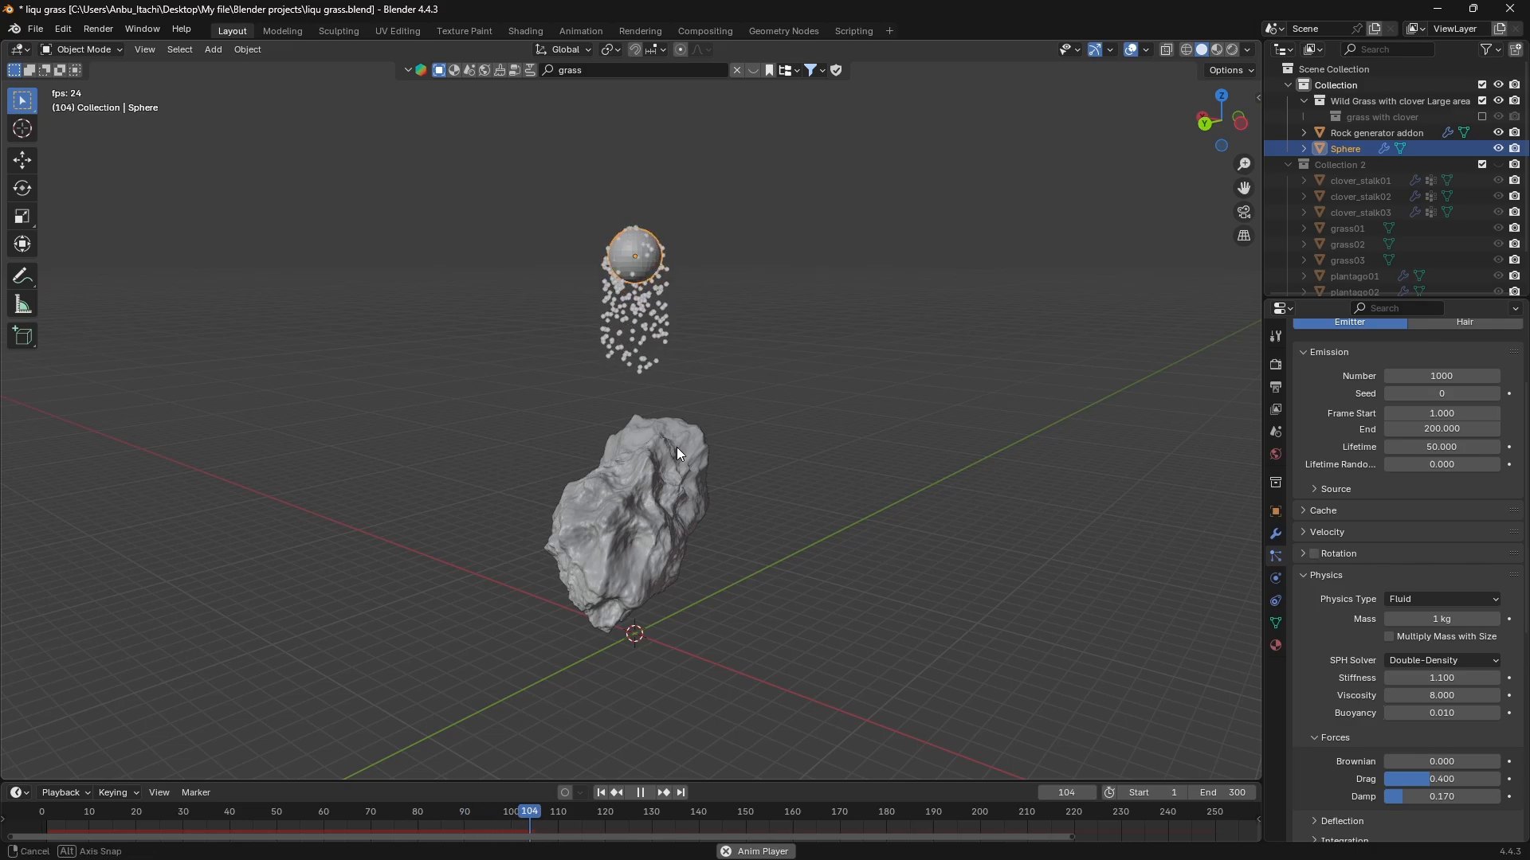
{"action": "middle_click_drag", "start_coordinate": [677, 447], "coordinate": [686, 446]}
{"action": "scroll", "coordinate": [629, 427], "scroll_direction": "up", "scroll_amount": 2}
{"action": "scroll", "coordinate": [630, 427], "scroll_direction": "up", "scroll_amount": 2}
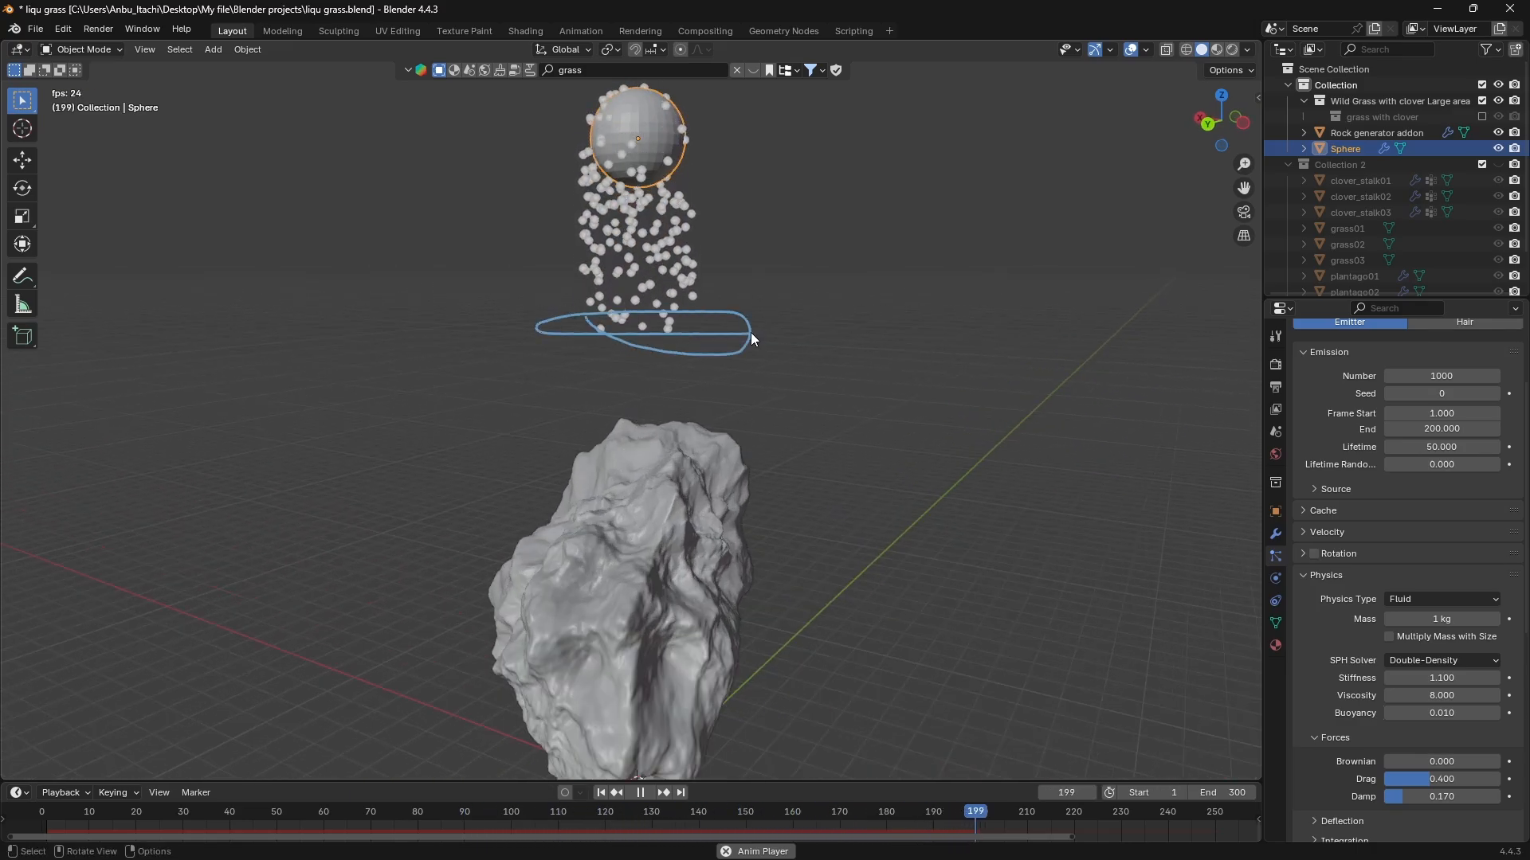
{"action": "key", "text": "space"}
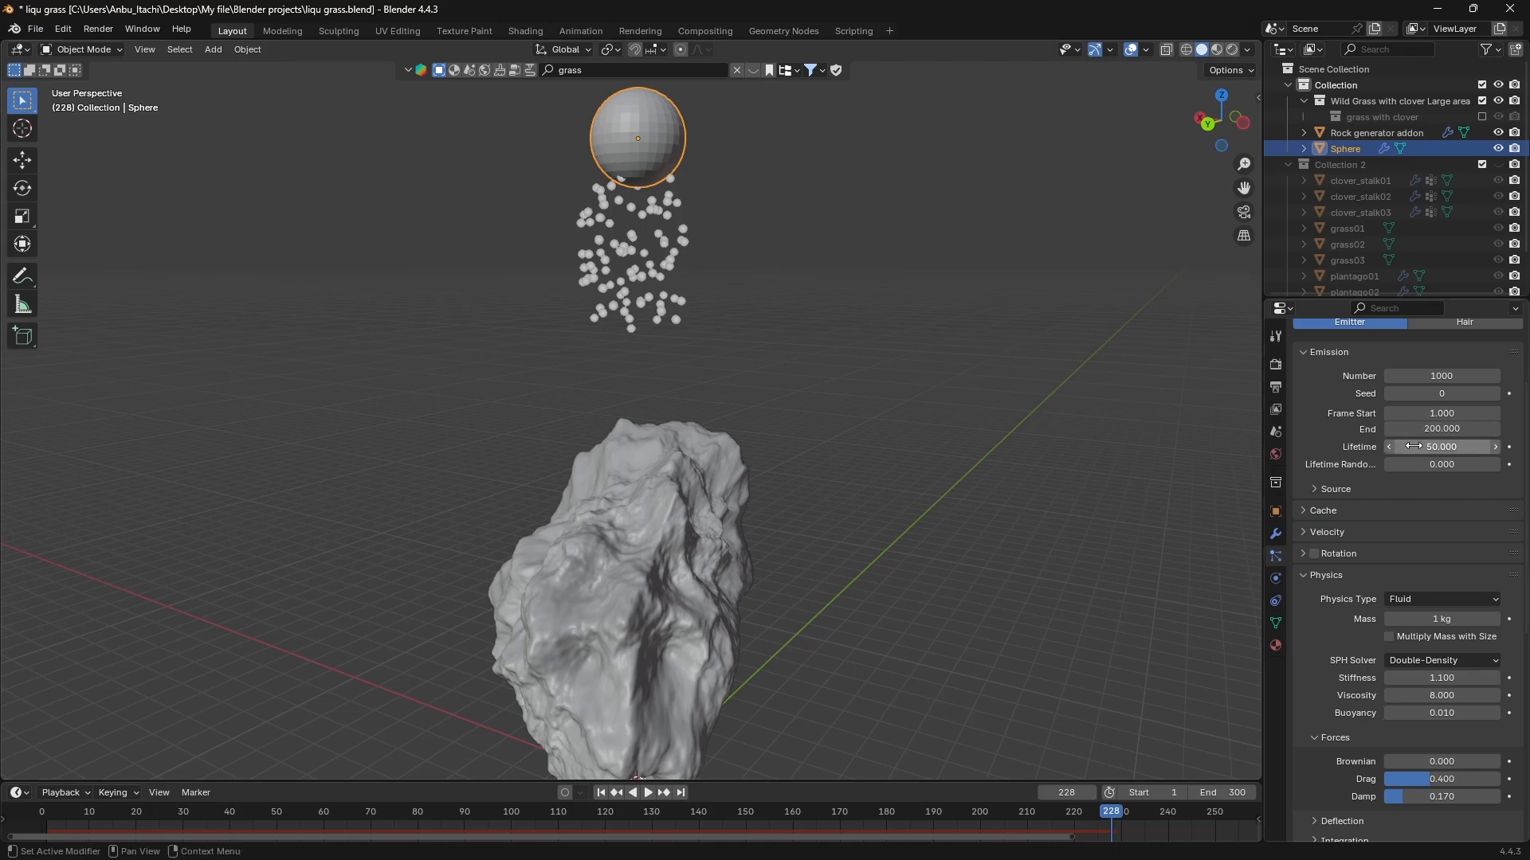
Set the particles' emission Lifetime to 150 frames.
{"action": "left_click", "coordinate": [1443, 447]}
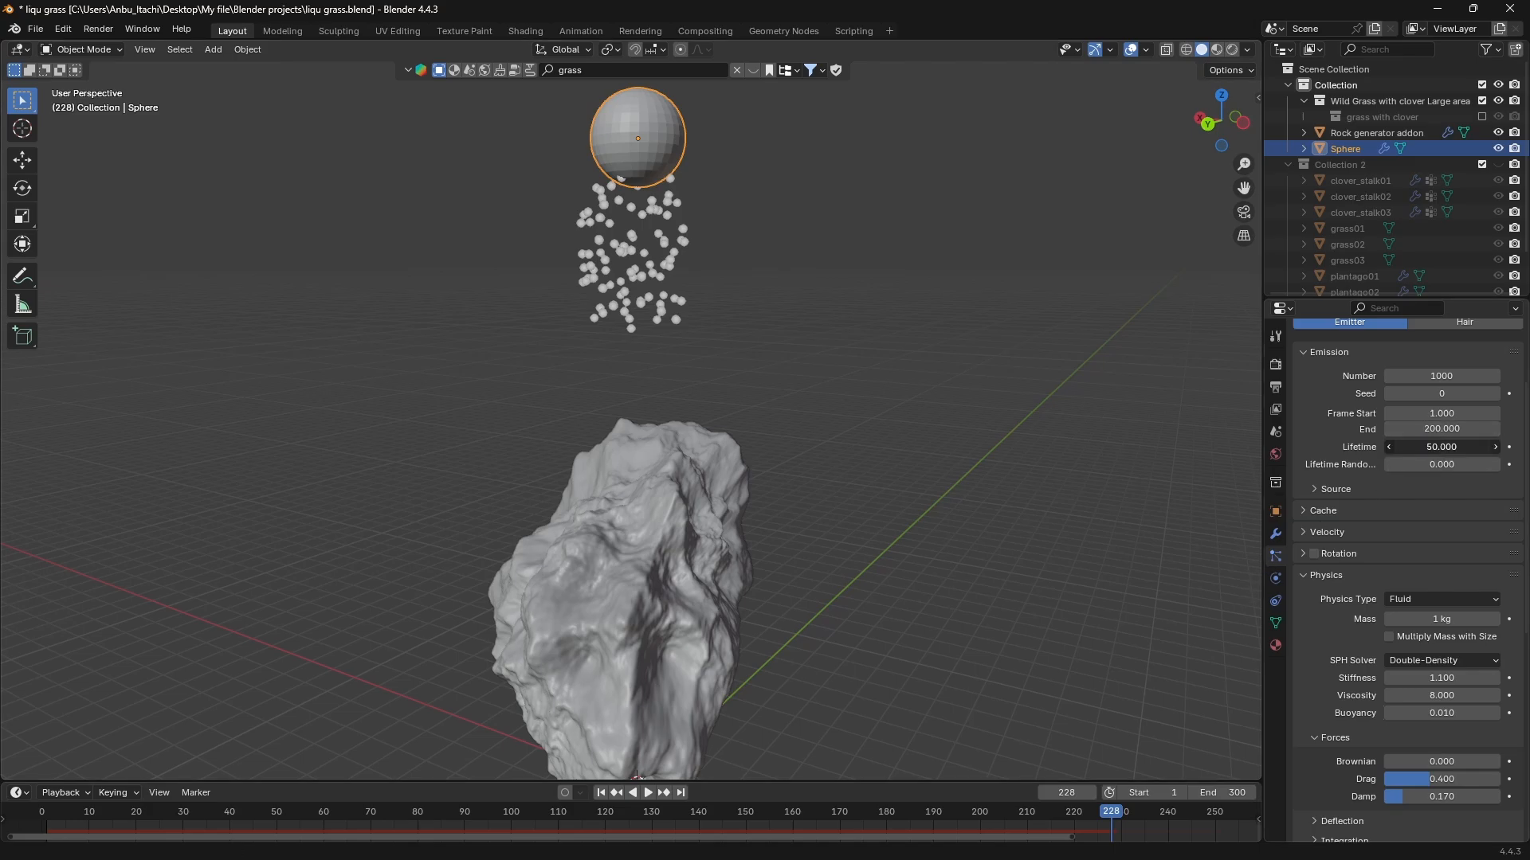
{"action": "type", "text": "150"}
{"action": "key", "text": "Return"}
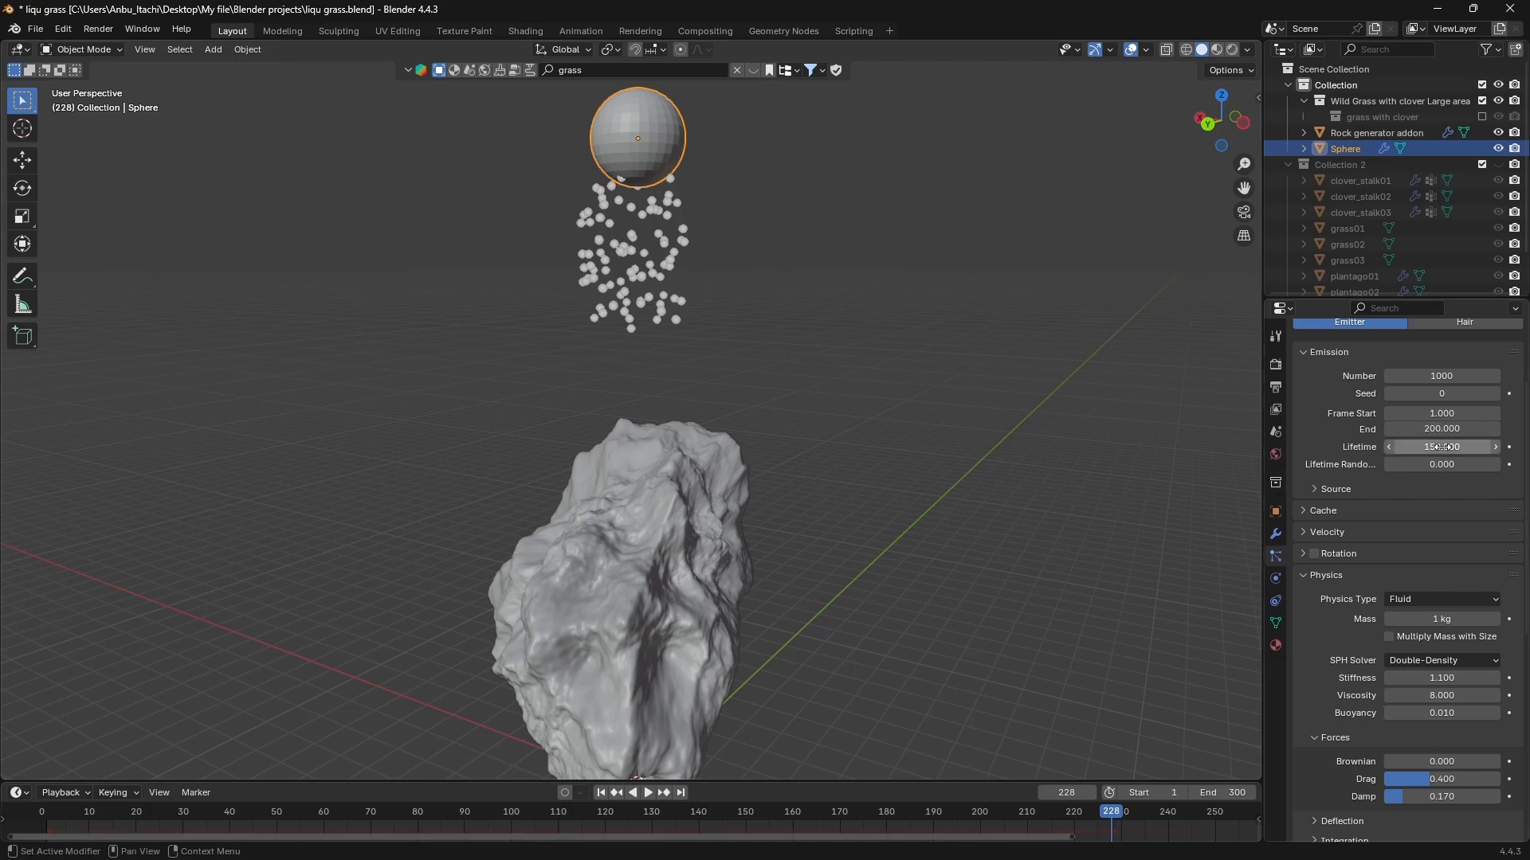
Replay the simulation from the start and examine up close how the falling particles meet the rock surface.
{"action": "left_click", "coordinate": [35, 807]}
{"action": "key", "text": "space"}
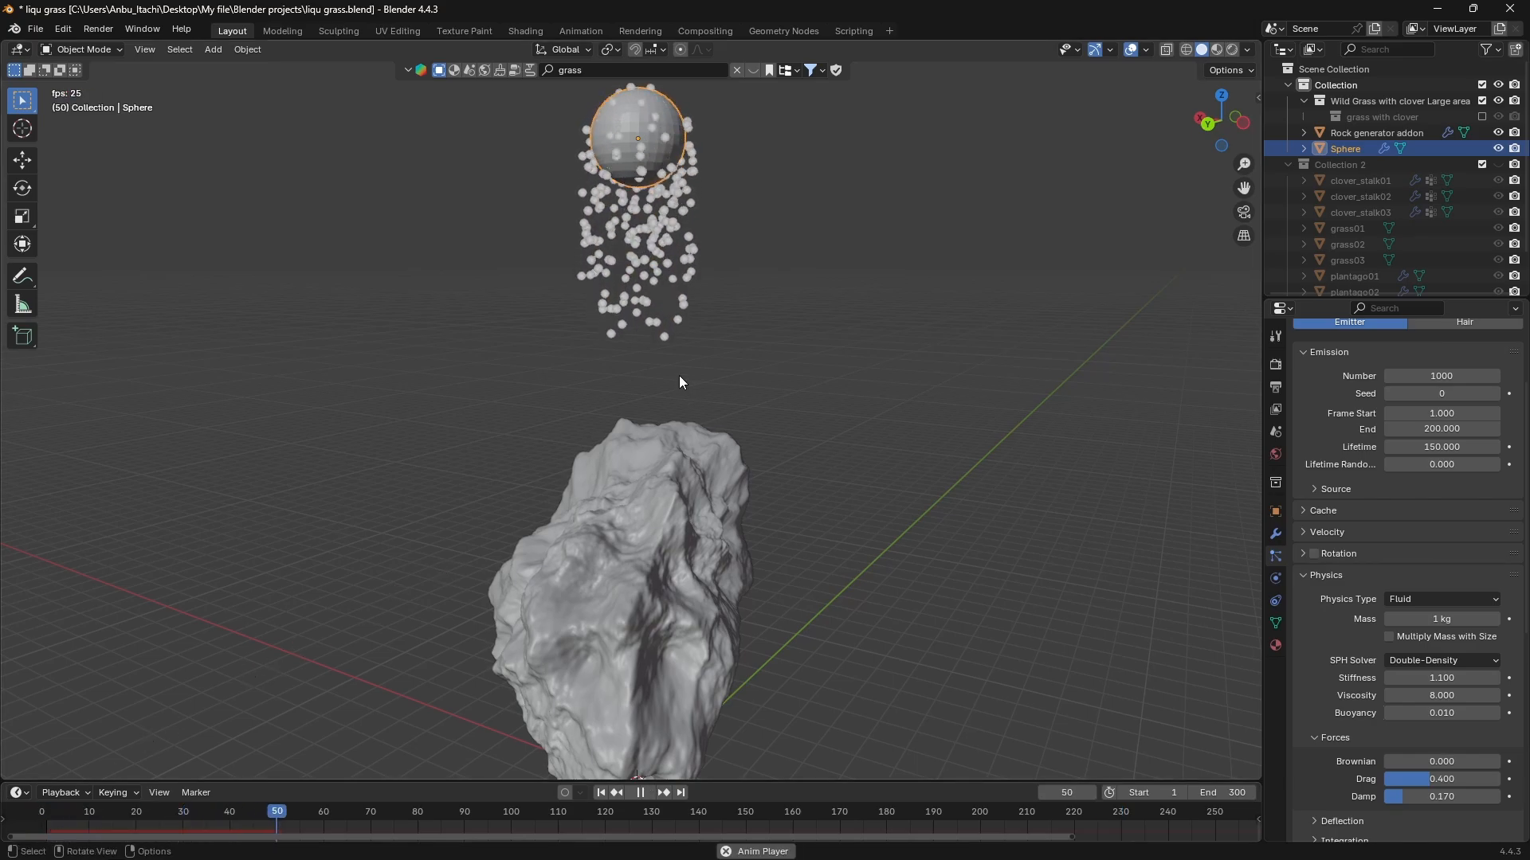
{"action": "left_click_drag", "start_coordinate": [665, 339], "coordinate": [702, 577]}
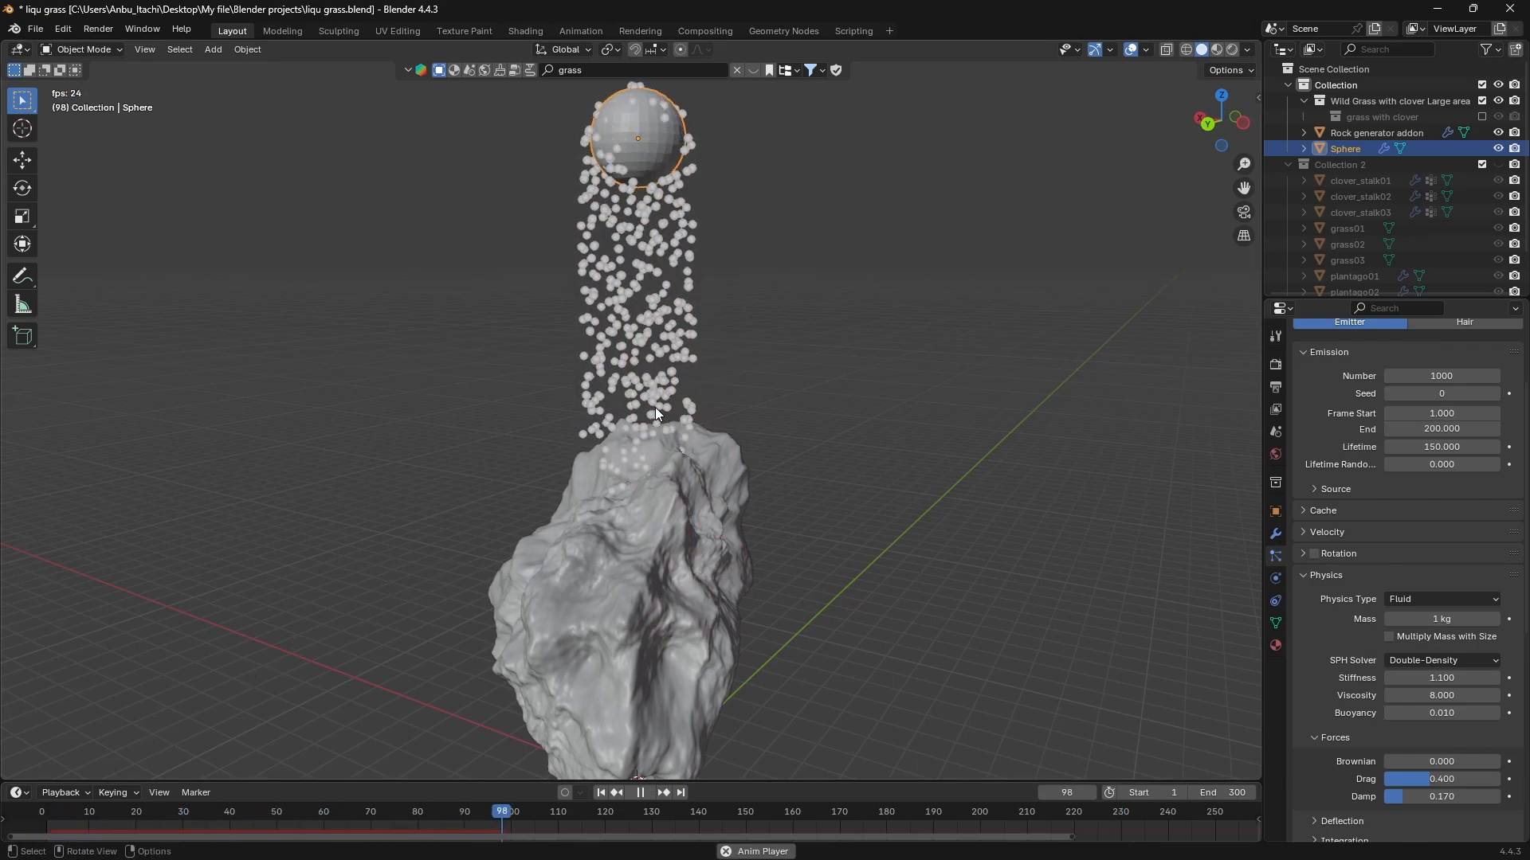
{"action": "mouse_move", "coordinate": [655, 407]}
{"action": "middle_mouse_down"}
{"action": "mouse_move", "coordinate": [689, 496]}
{"action": "mouse_move", "coordinate": [804, 440]}
{"action": "mouse_move", "coordinate": [832, 406]}
{"action": "mouse_move", "coordinate": [804, 458]}
{"action": "middle_mouse_up"}
{"action": "scroll", "coordinate": [685, 495], "scroll_direction": "up", "scroll_amount": 5}
{"action": "key", "text": "space"}
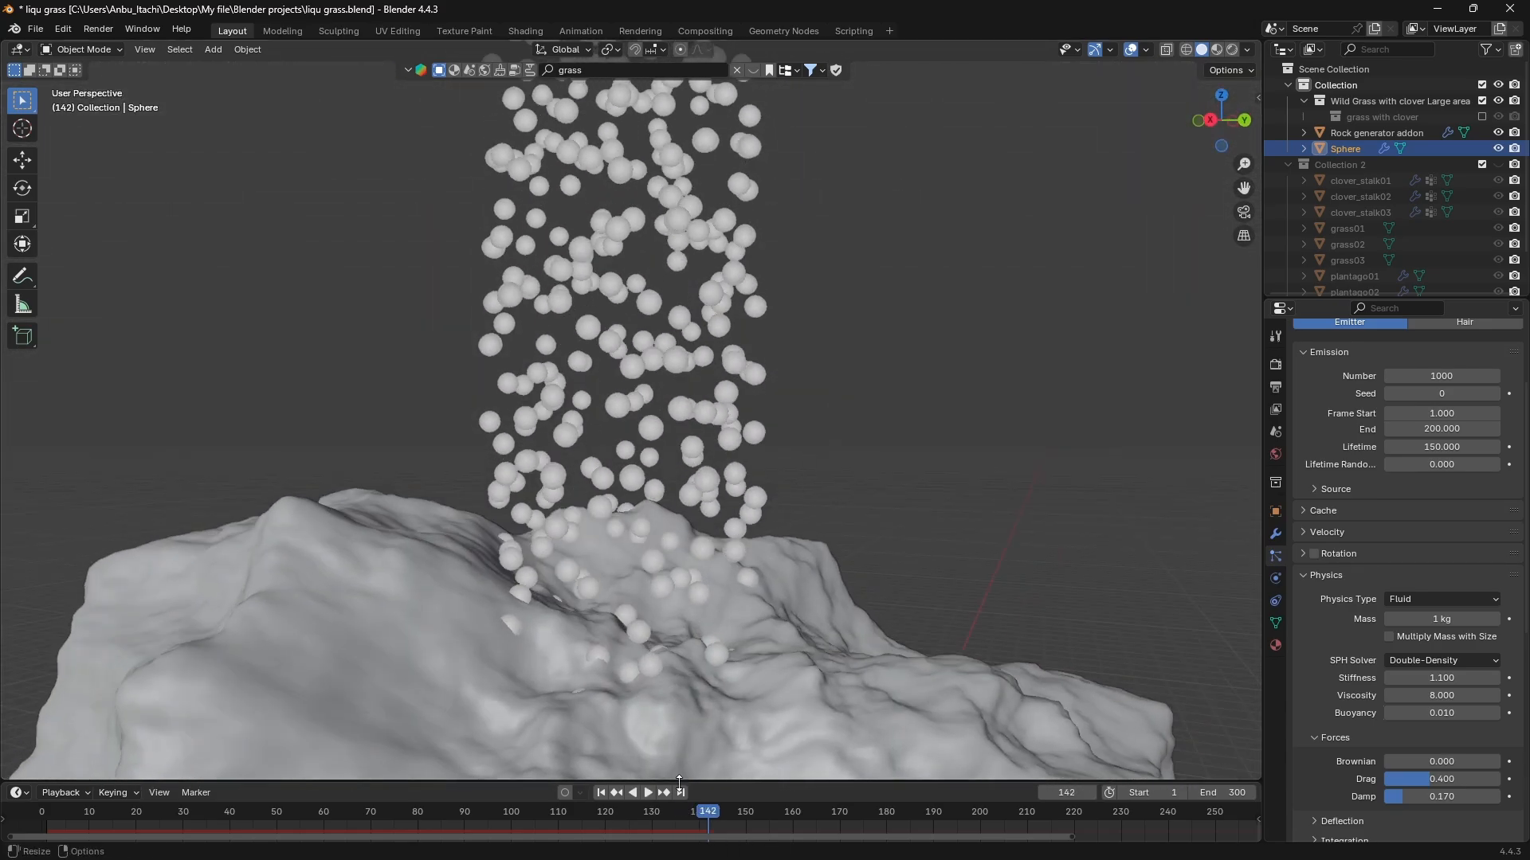
{"action": "key", "text": "space"}
{"action": "left_click_drag", "start_coordinate": [709, 677], "coordinate": [616, 624]}
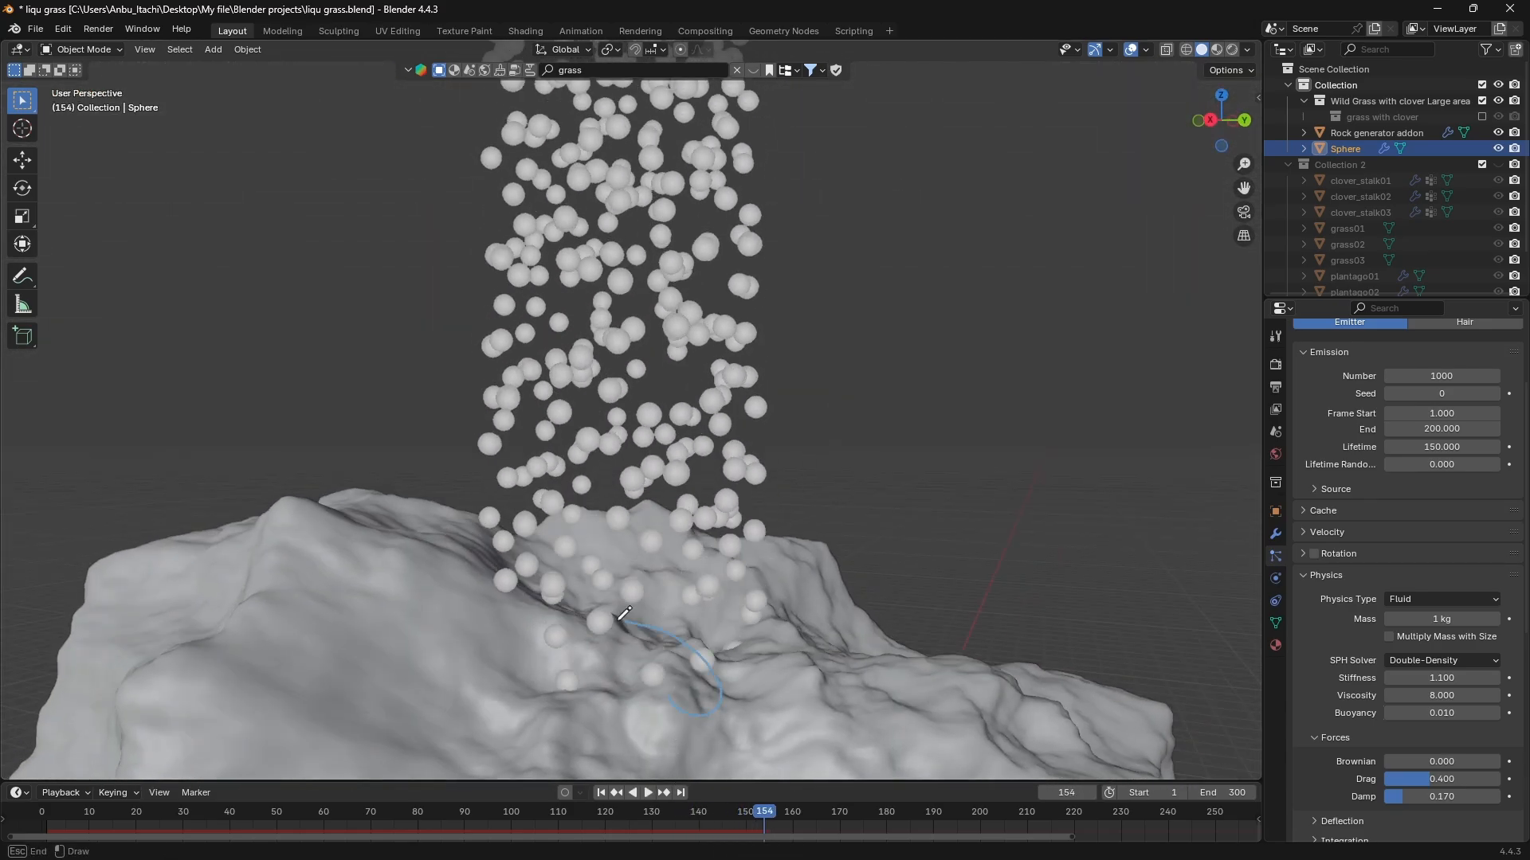
{"action": "right_click_drag", "start_coordinate": [738, 666], "coordinate": [566, 620]}
{"action": "scroll", "coordinate": [565, 619], "scroll_direction": "down", "scroll_amount": 3}
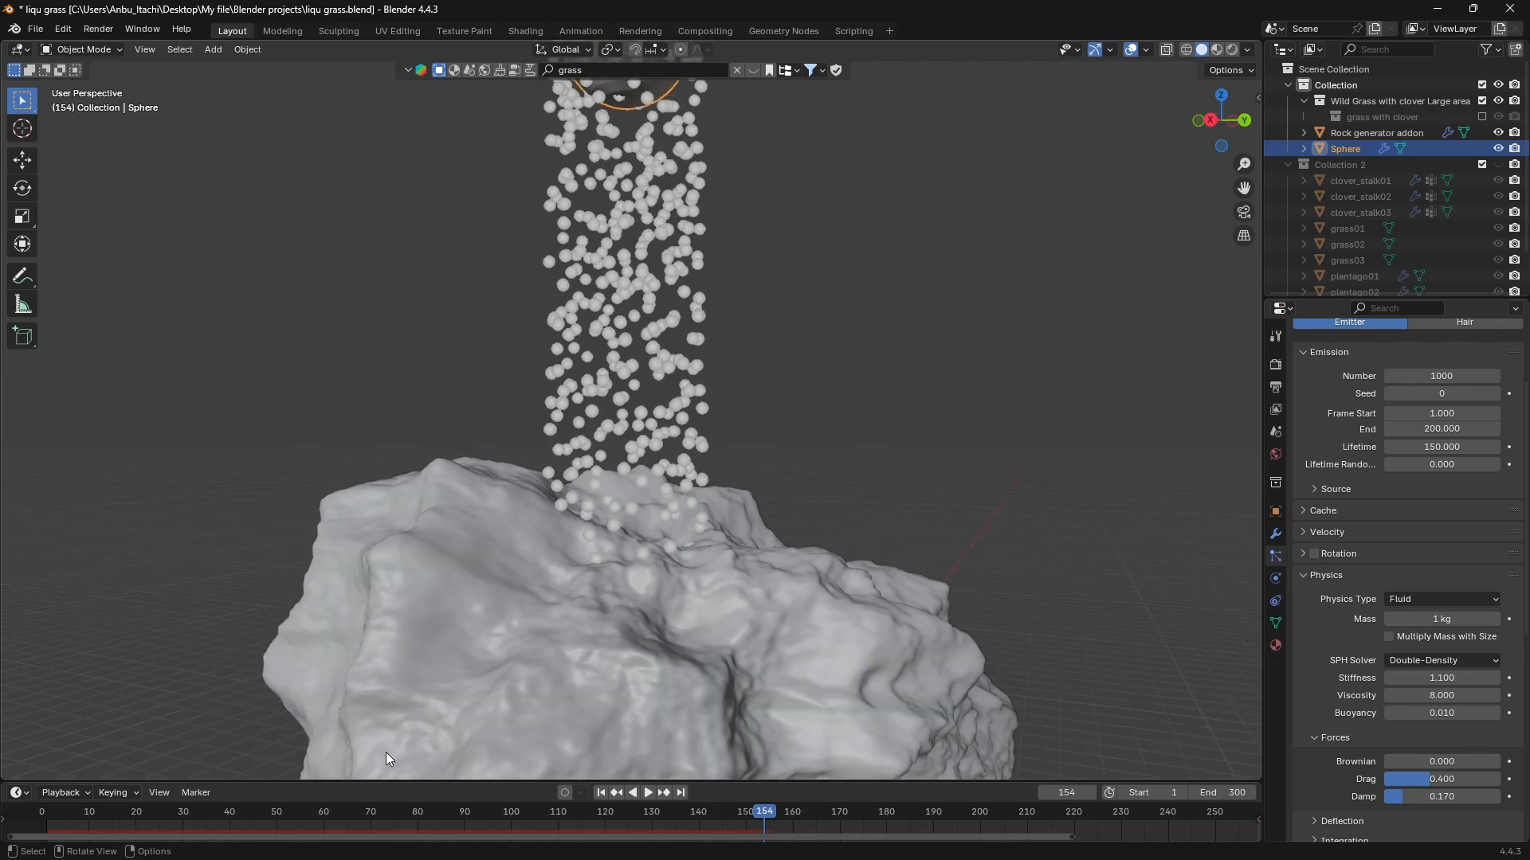
Rewind the timeline to frame 0 and add Collision physics to the rock with particle Damping set to 0.
{"action": "left_click", "coordinate": [35, 811]}
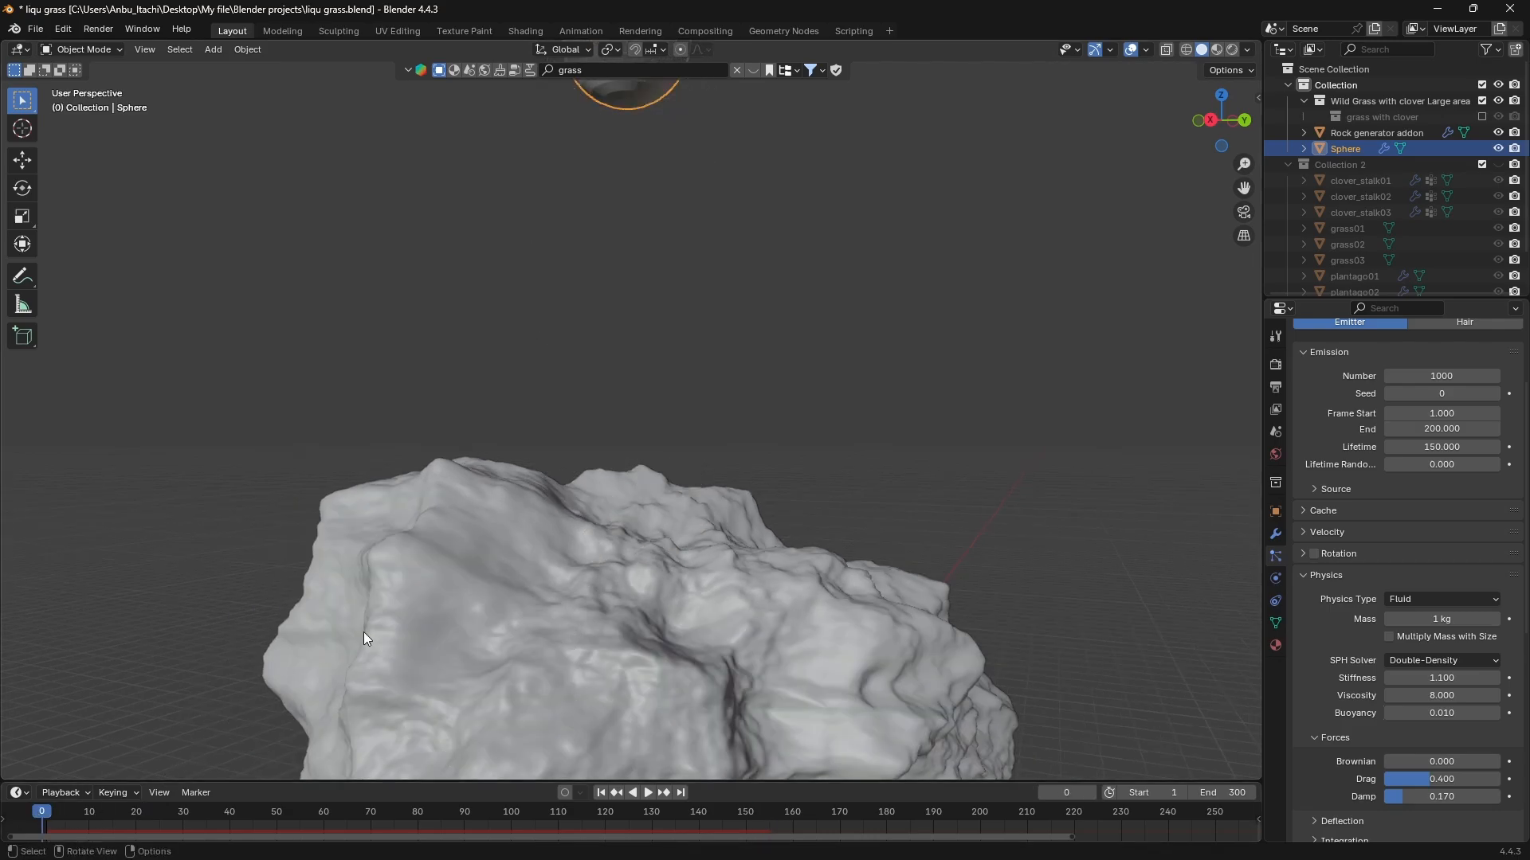
{"action": "left_click", "coordinate": [465, 610]}
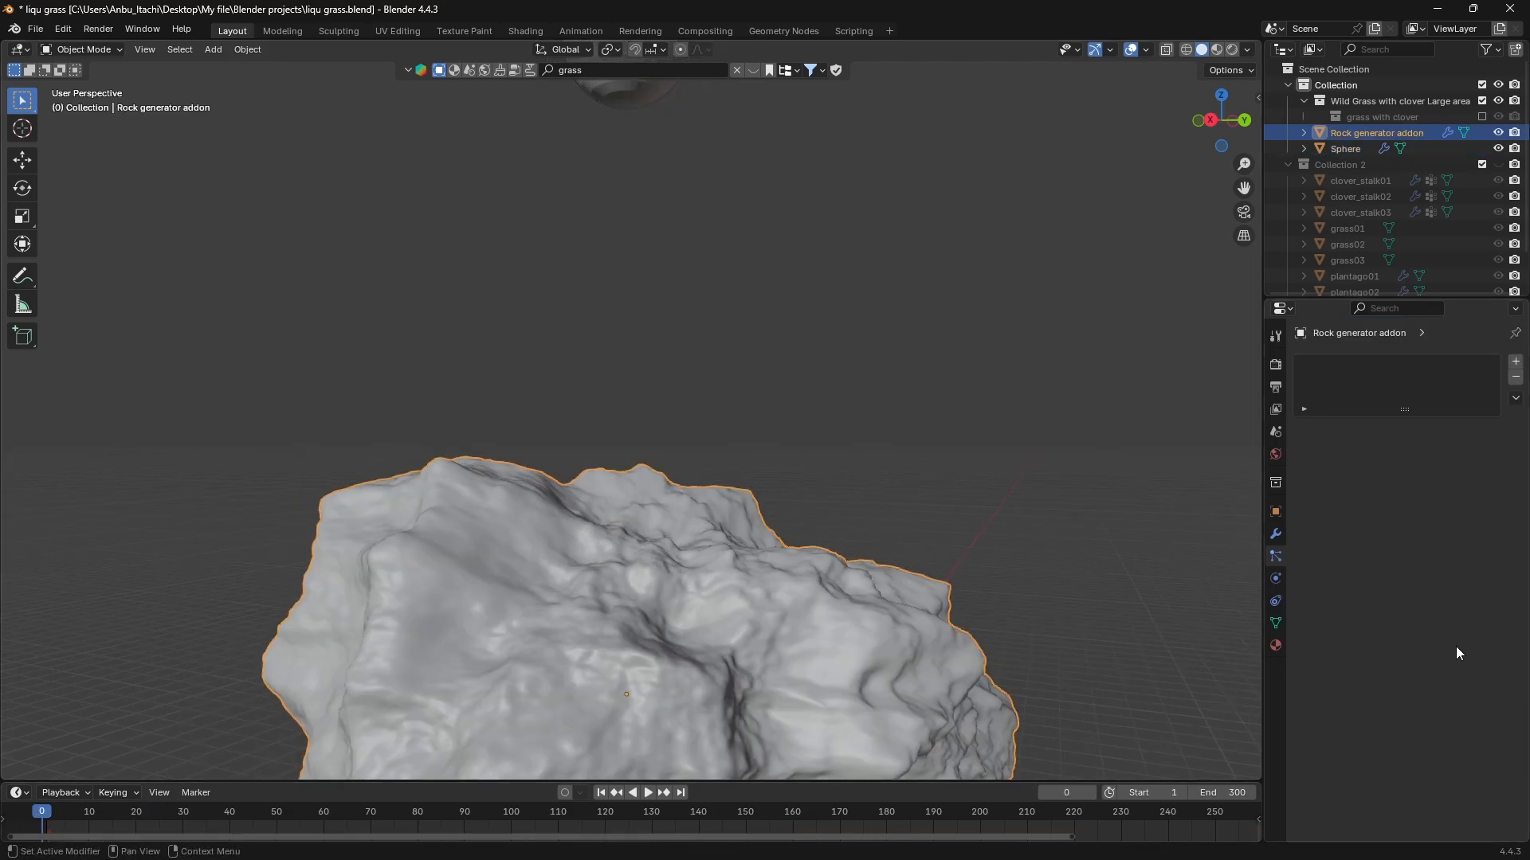
{"action": "left_click", "coordinate": [1276, 579]}
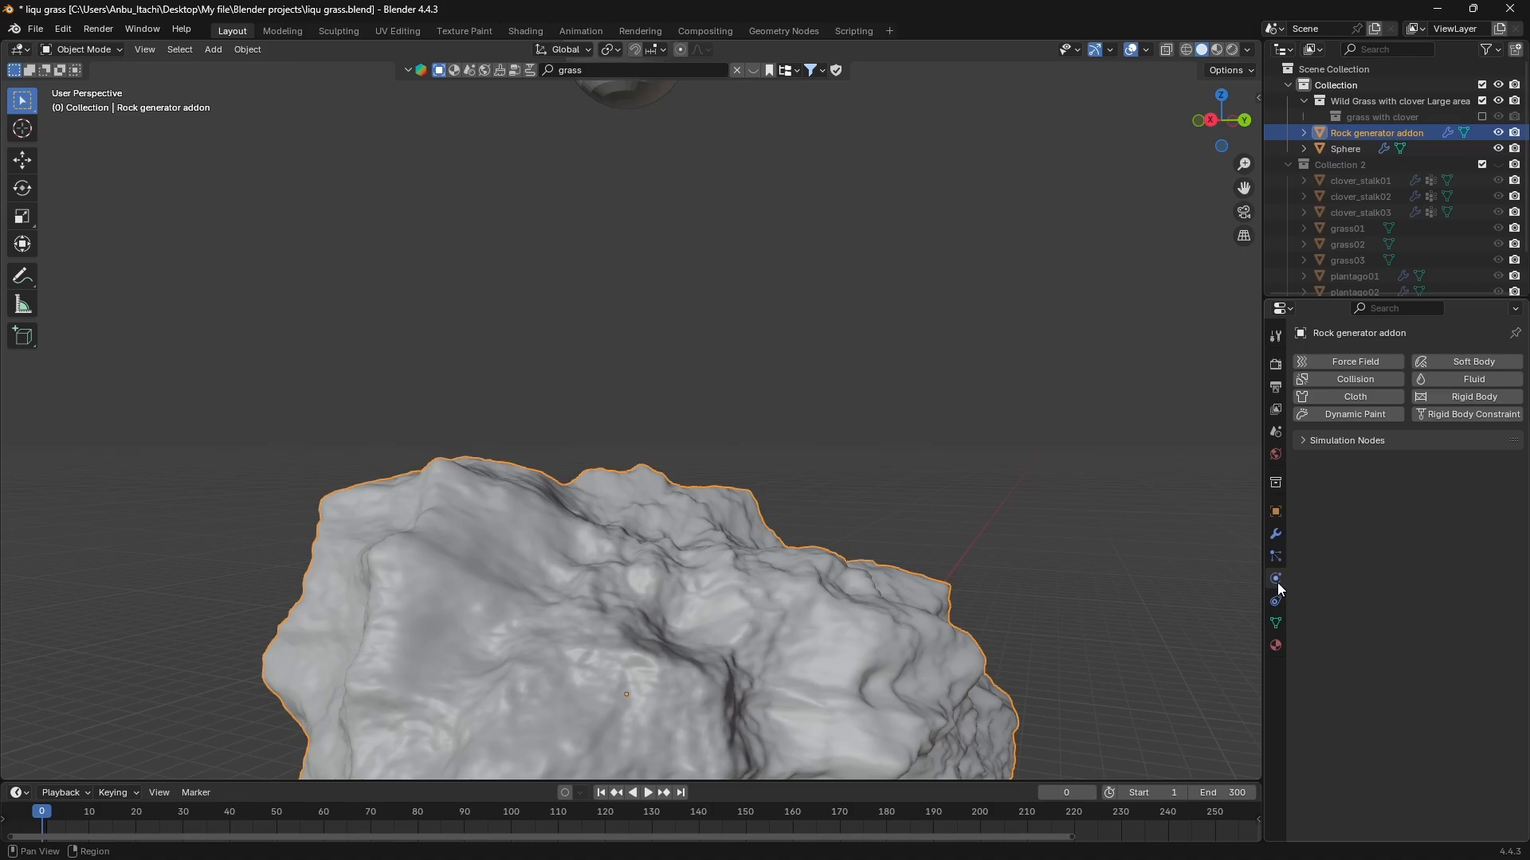
{"action": "left_click", "coordinate": [1355, 380]}
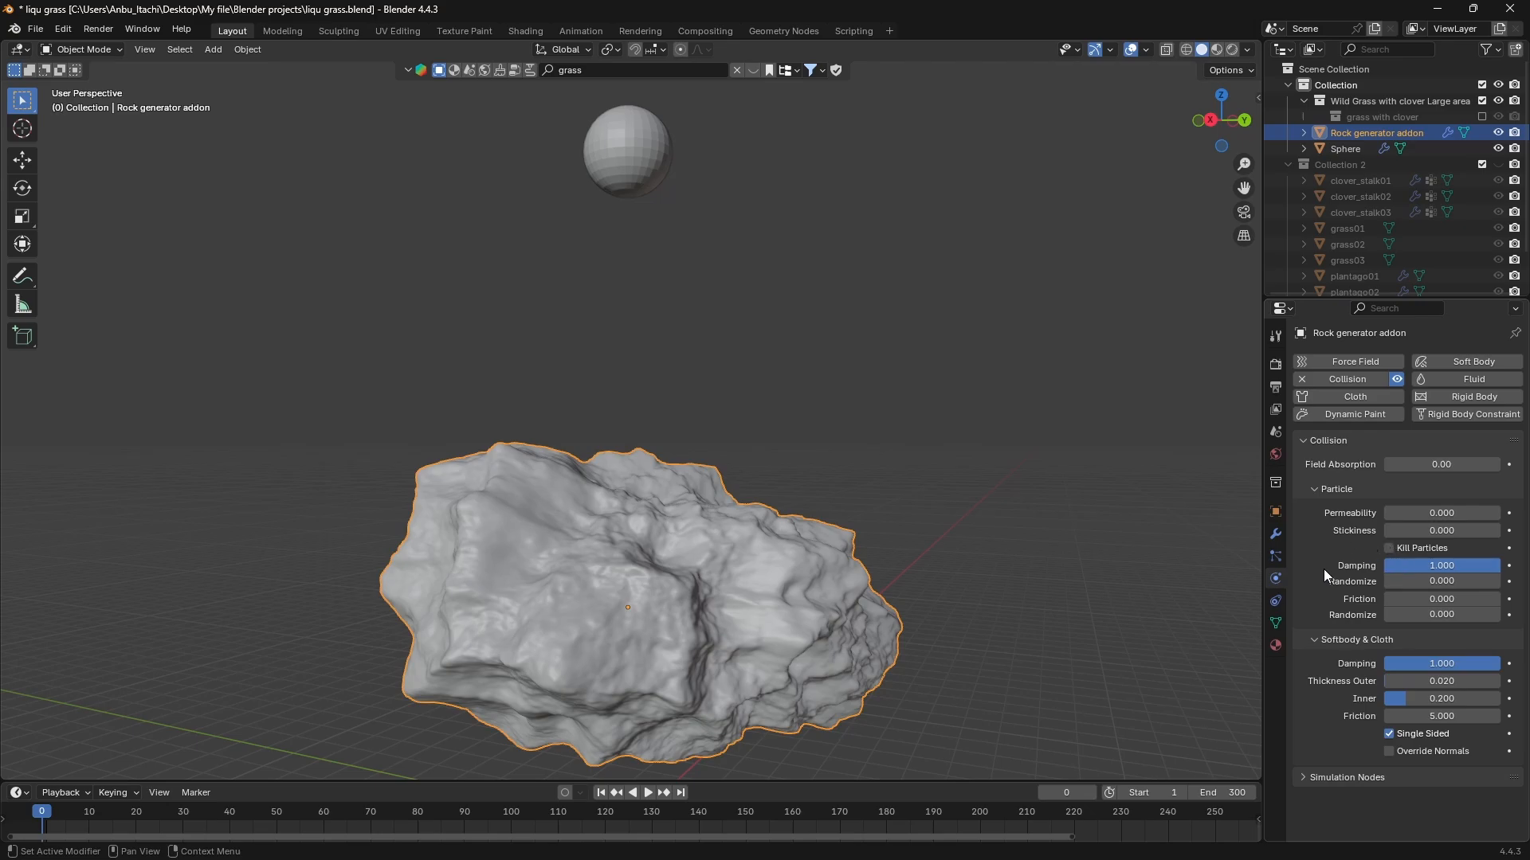
{"action": "left_click", "coordinate": [1471, 561]}
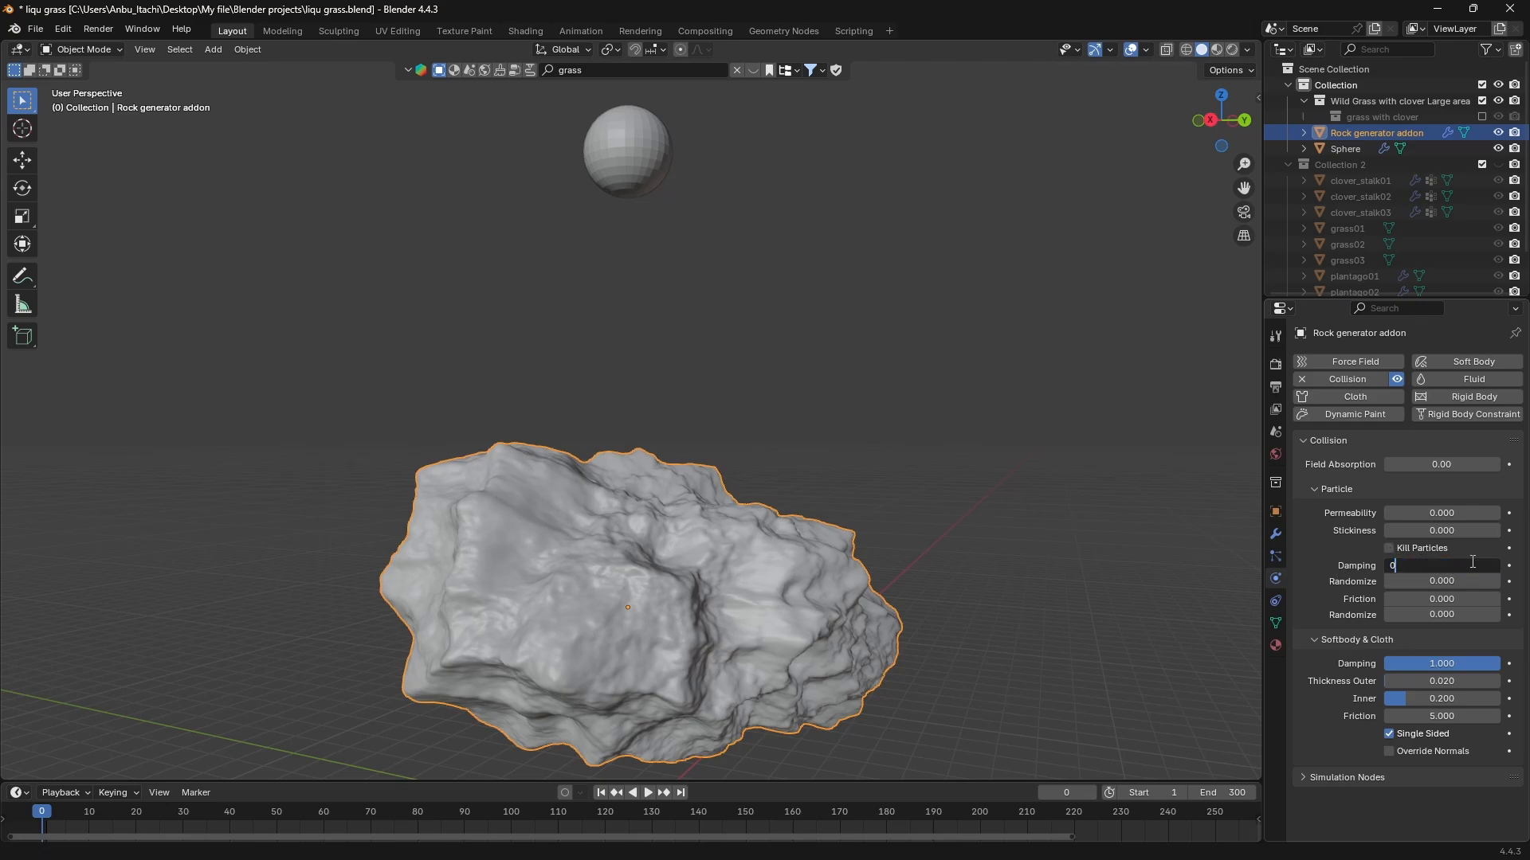
{"action": "key", "text": "Return"}
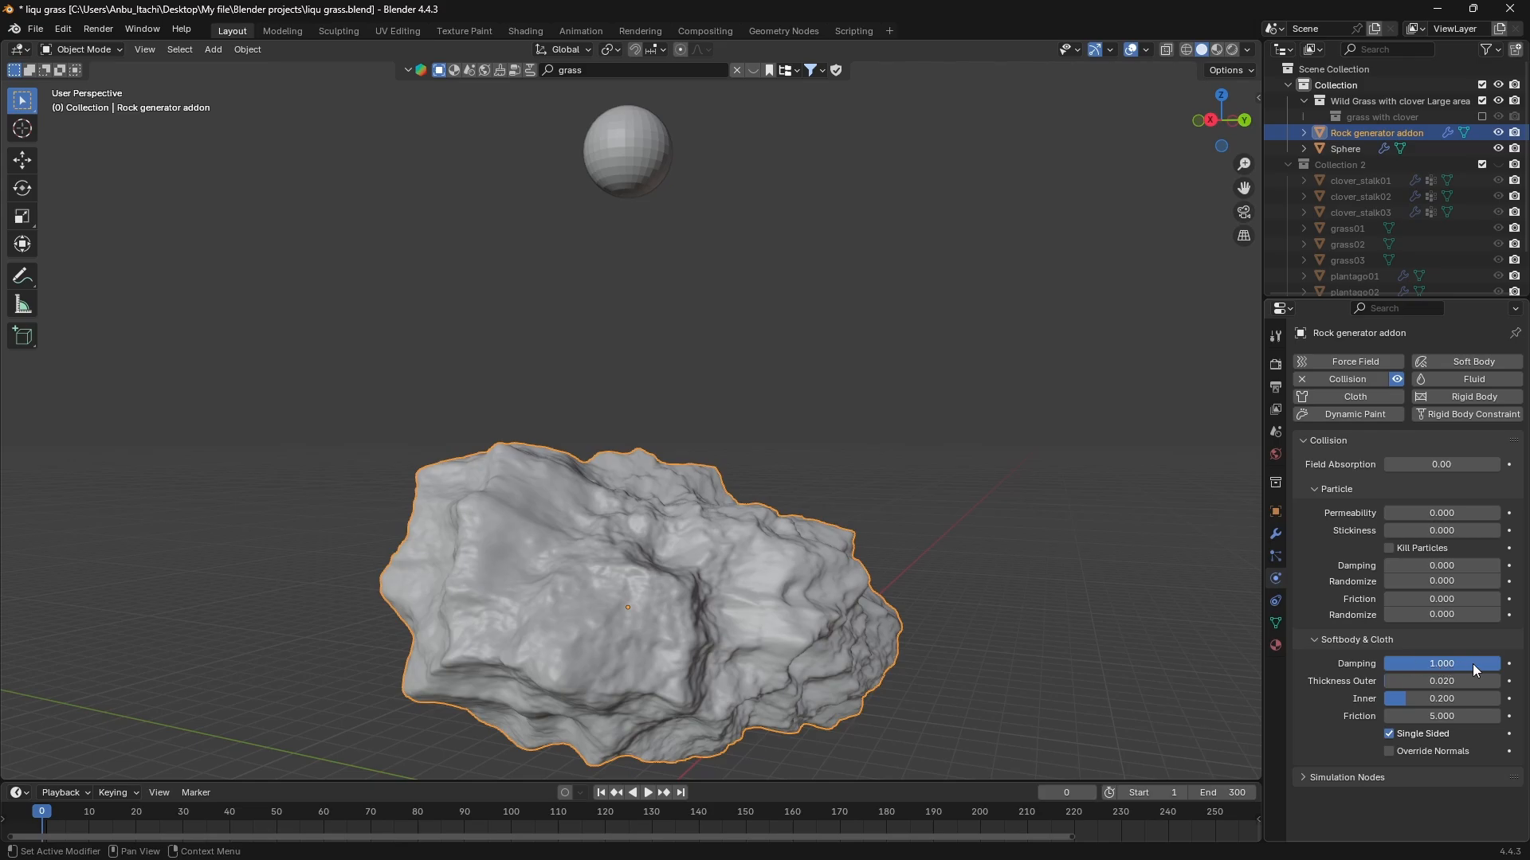
Play the simulation to frame 153 and examine how the particles collide with the rock from near and far.
{"action": "key", "text": "space"}
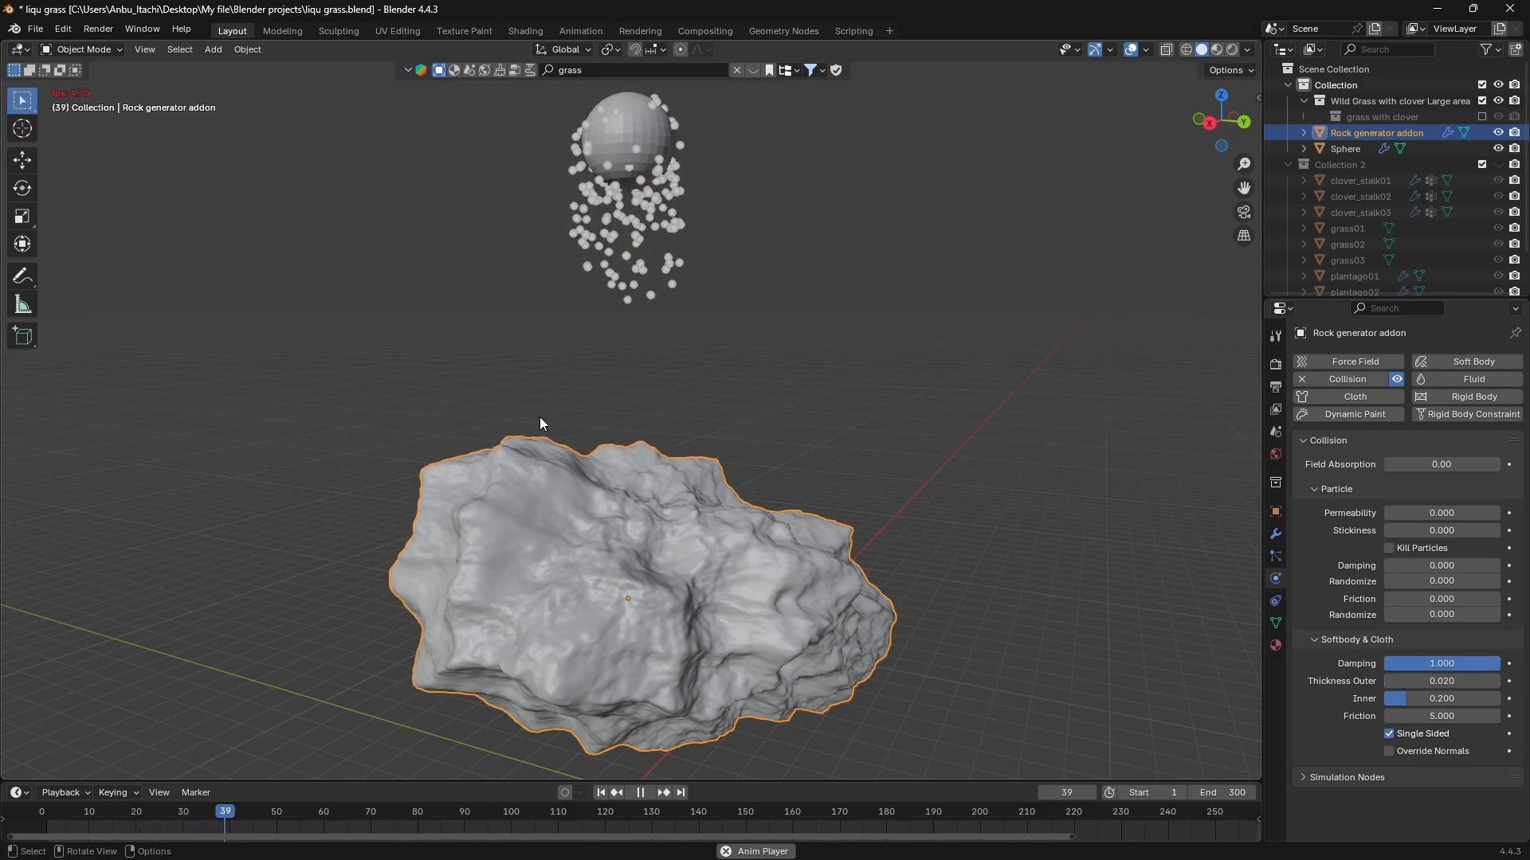
{"action": "scroll", "coordinate": [646, 351], "scroll_direction": "down", "scroll_amount": 2}
{"action": "middle_click_drag", "start_coordinate": [649, 352], "coordinate": [700, 540]}
{"action": "scroll", "coordinate": [695, 400], "scroll_direction": "up", "scroll_amount": 5}
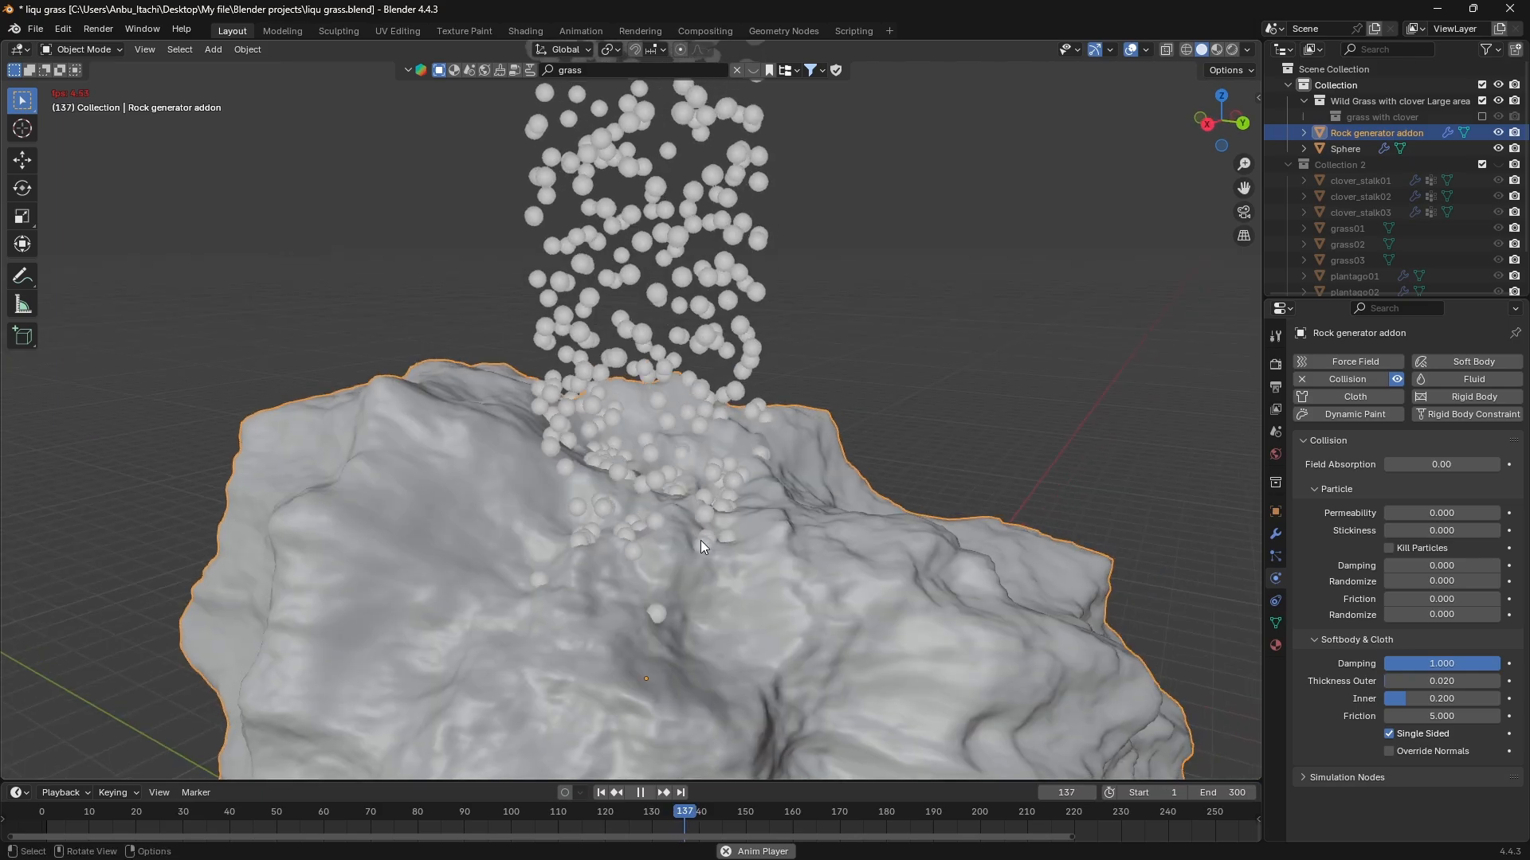
{"action": "scroll", "coordinate": [701, 540], "scroll_direction": "down", "scroll_amount": 2}
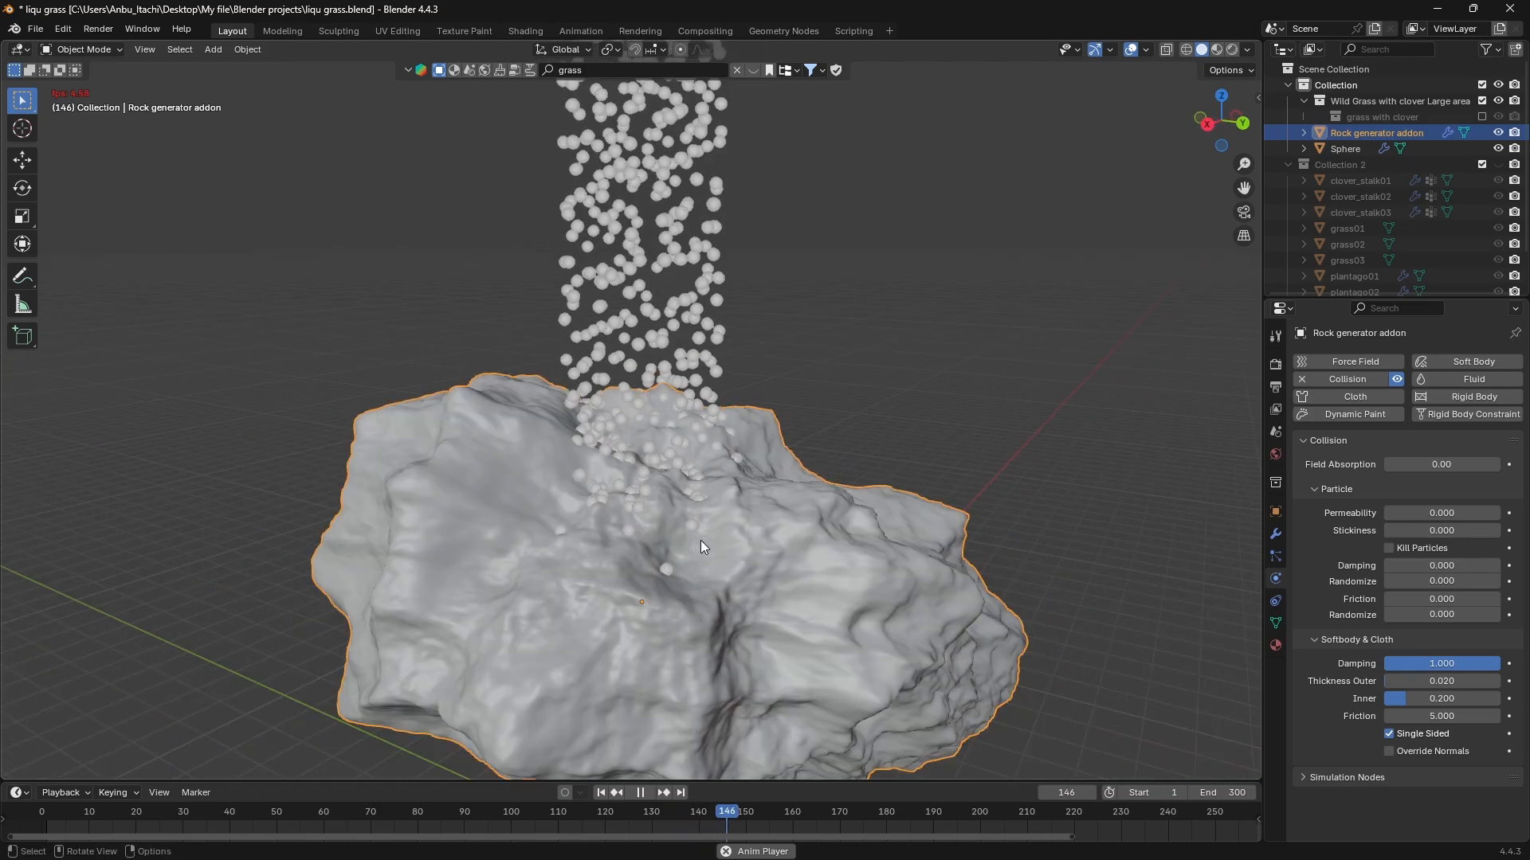
{"action": "key", "text": "space"}
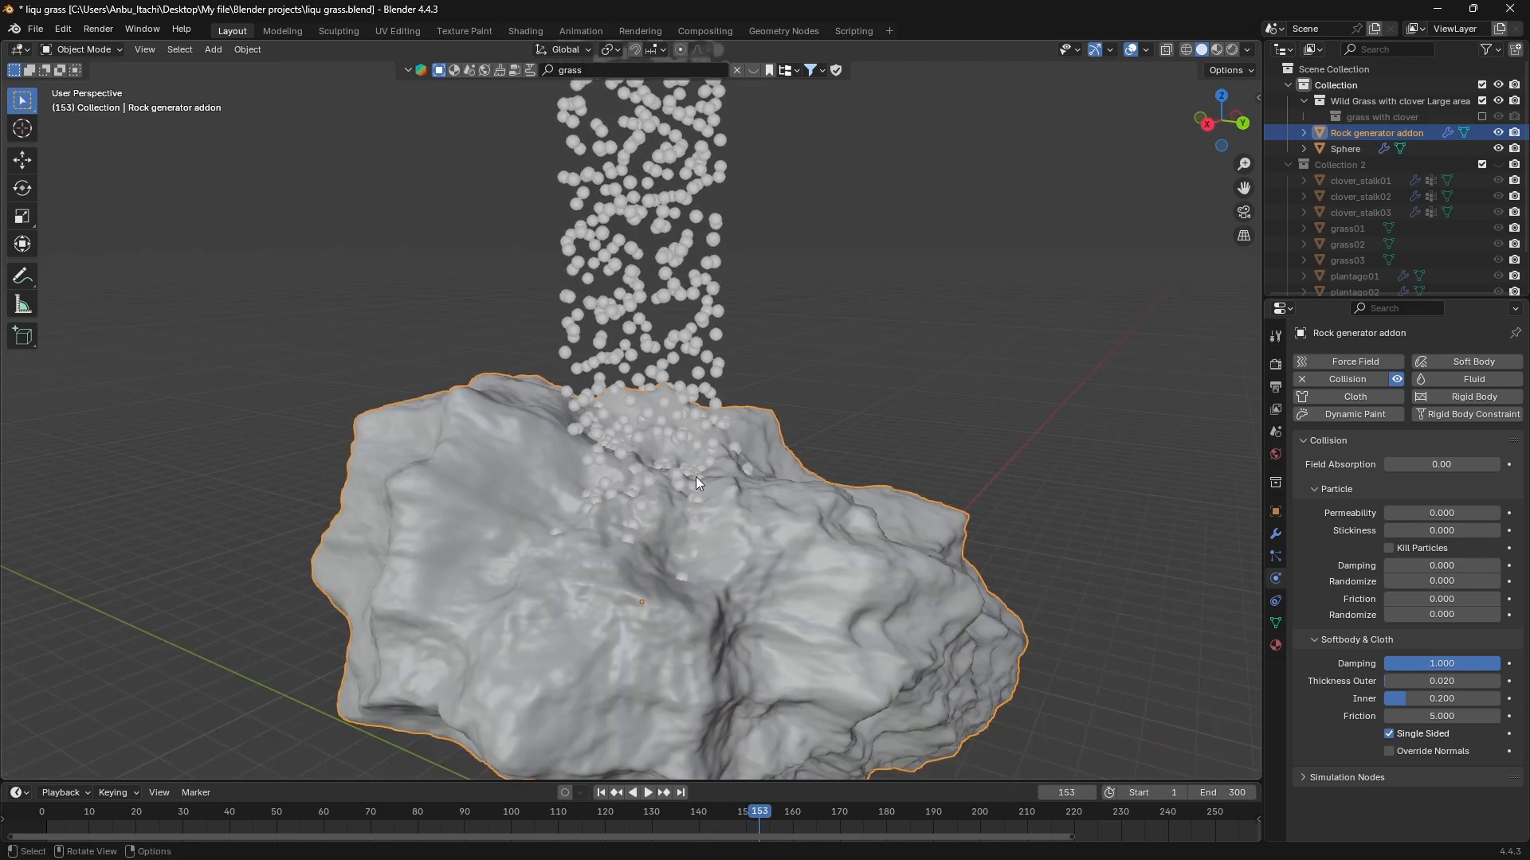
{"action": "scroll", "coordinate": [695, 476], "scroll_direction": "down", "scroll_amount": 4}
{"action": "scroll", "coordinate": [689, 403], "scroll_direction": "up", "scroll_amount": 4}
{"action": "scroll", "coordinate": [682, 389], "scroll_direction": "down", "scroll_amount": 4}
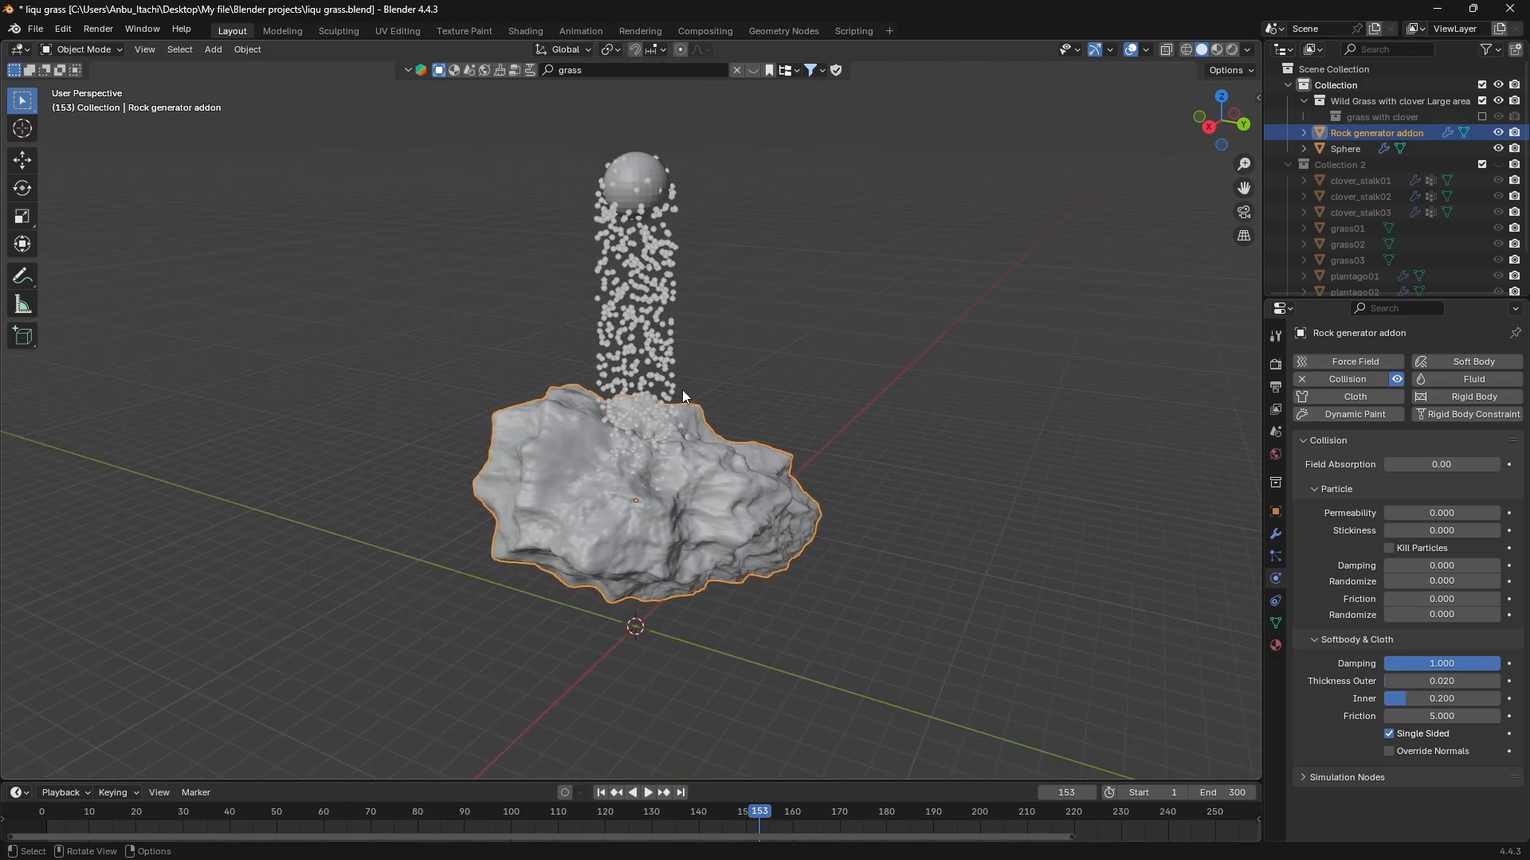
{"action": "scroll", "coordinate": [673, 371], "scroll_direction": "up", "scroll_amount": 2}
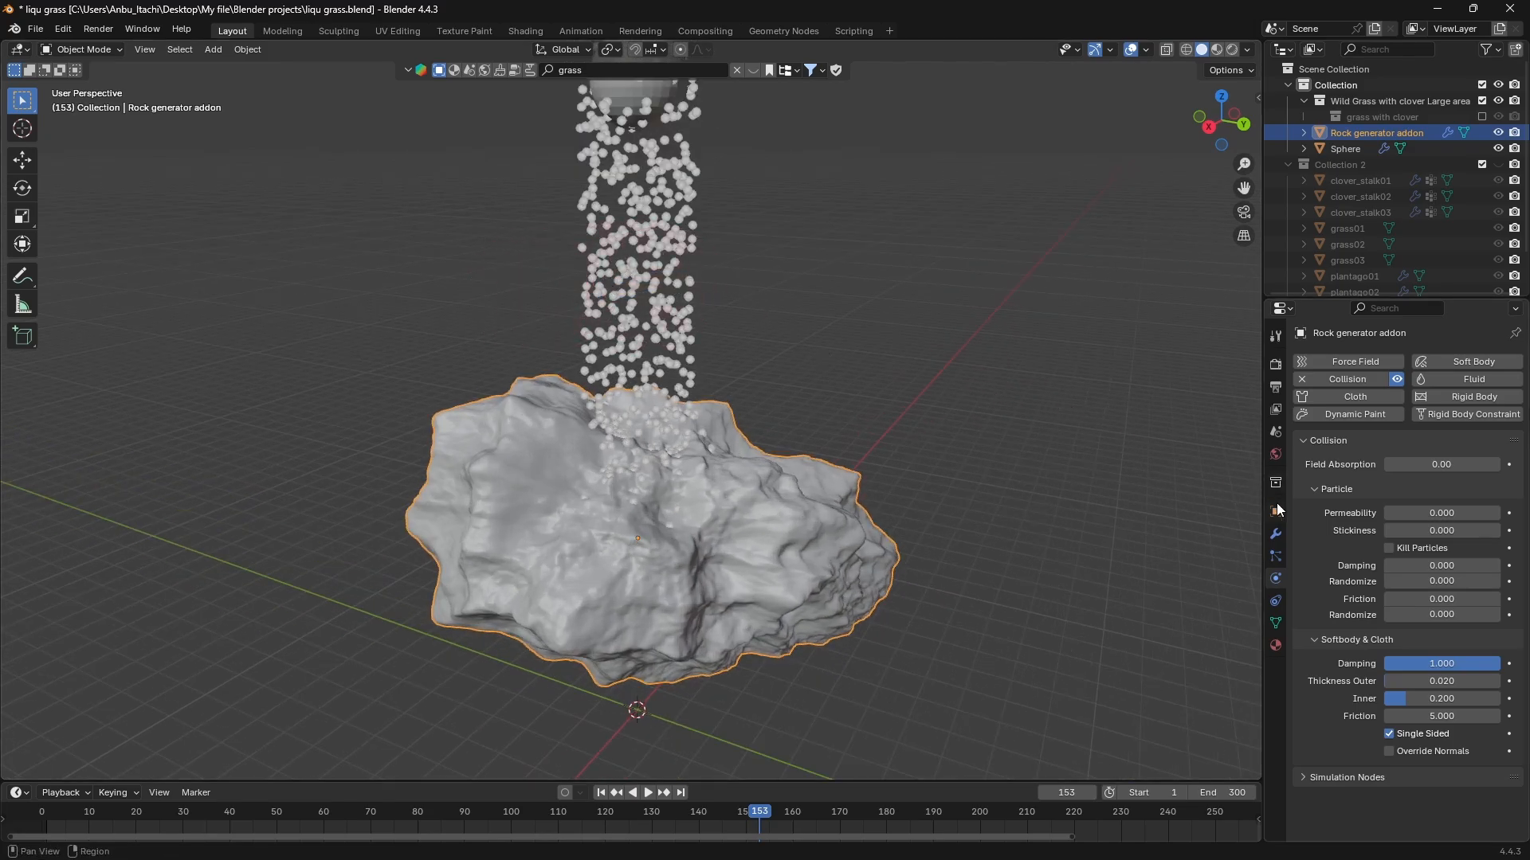
Increase the sphere's particle emission Number to 5000.
{"action": "scroll", "coordinate": [655, 180], "scroll_direction": "down", "scroll_amount": 1}
{"action": "left_click", "coordinate": [653, 136]}
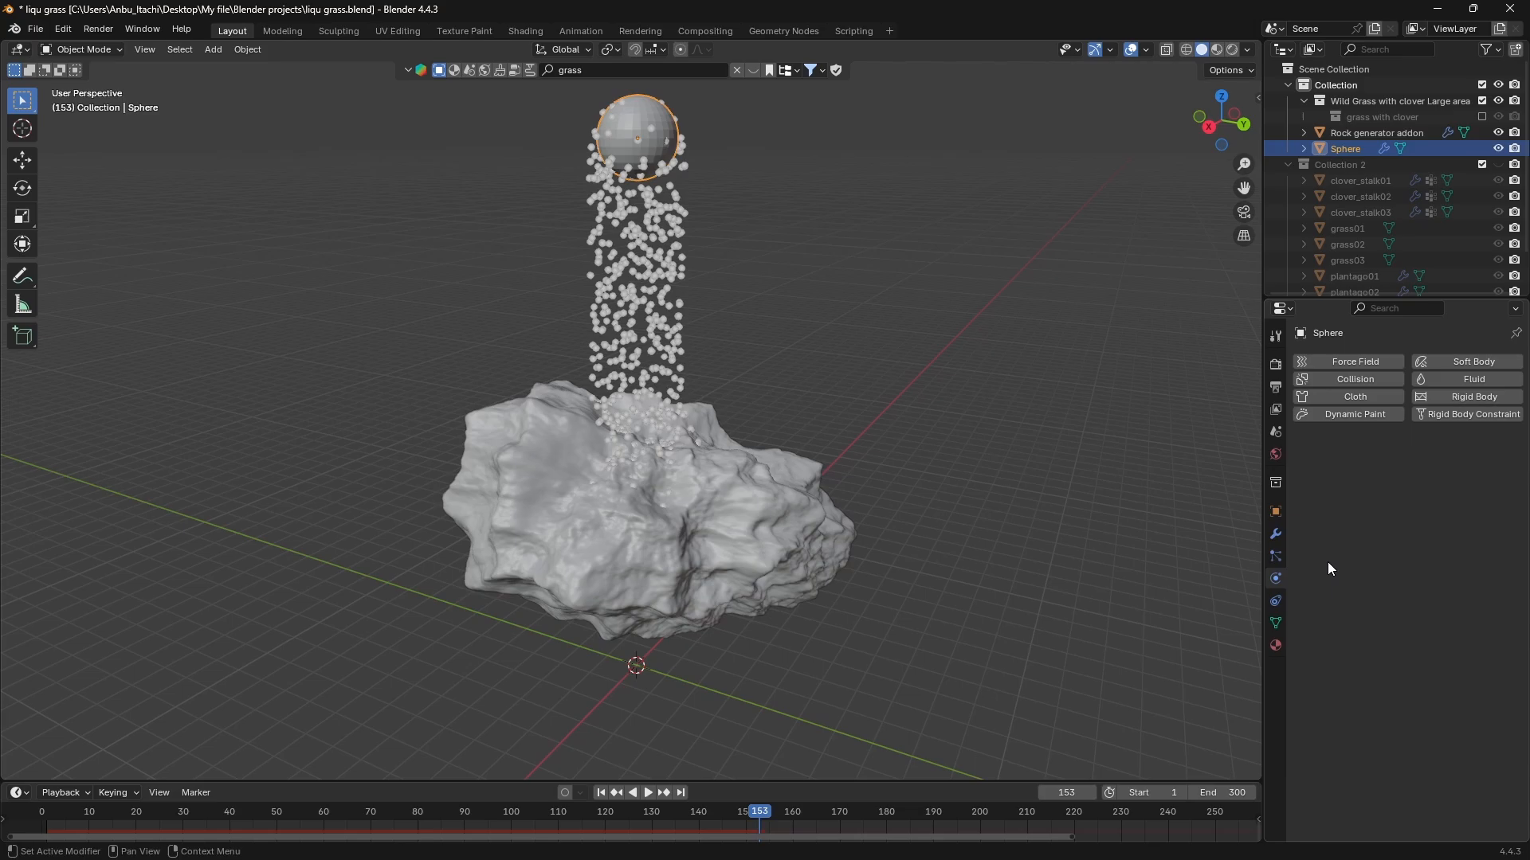
{"action": "left_click", "coordinate": [1275, 556]}
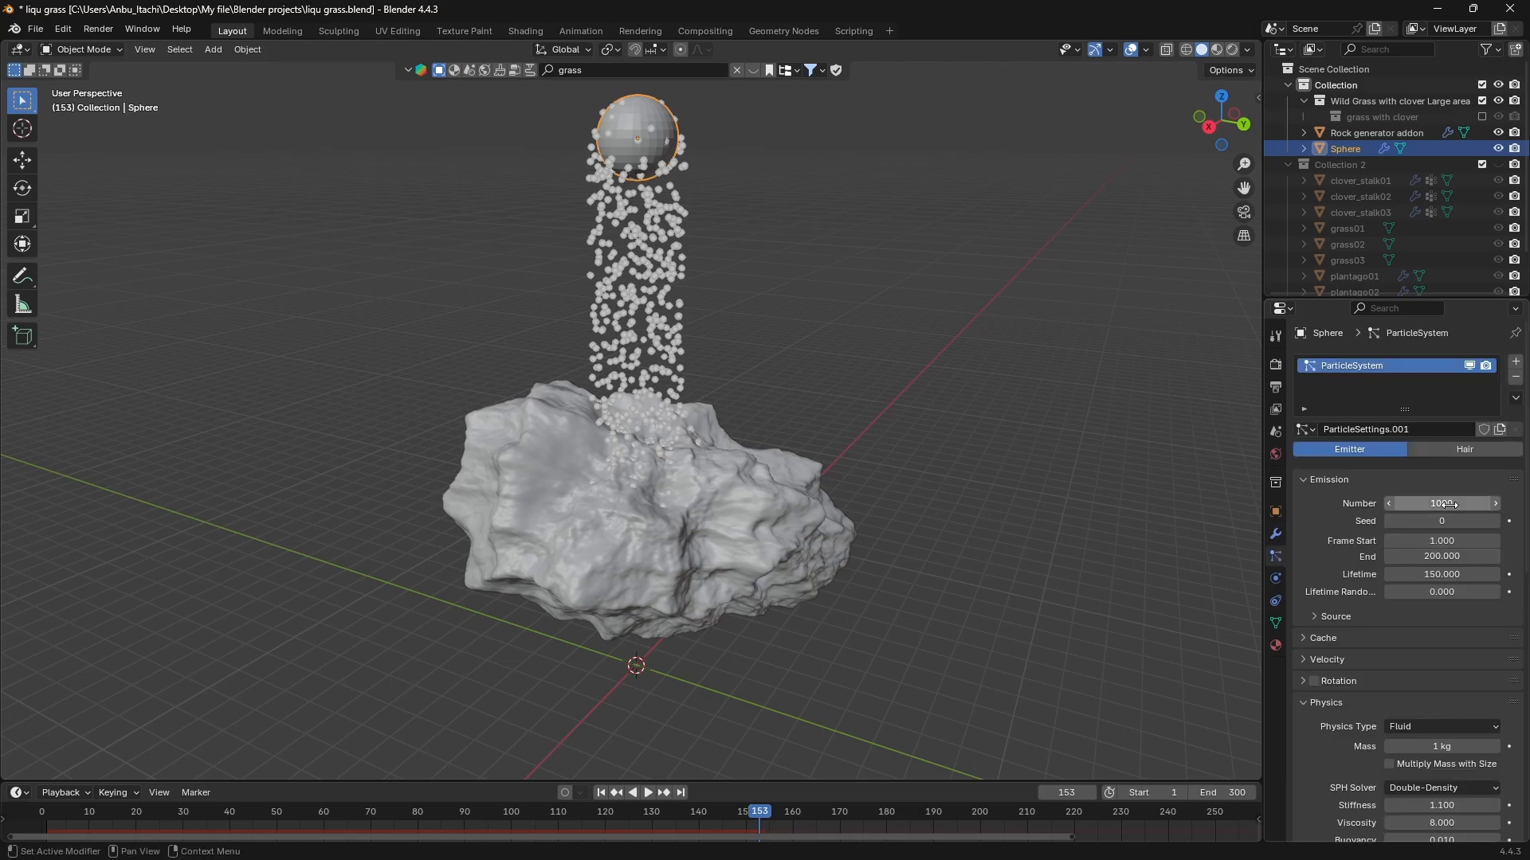
{"action": "left_click", "coordinate": [1447, 504]}
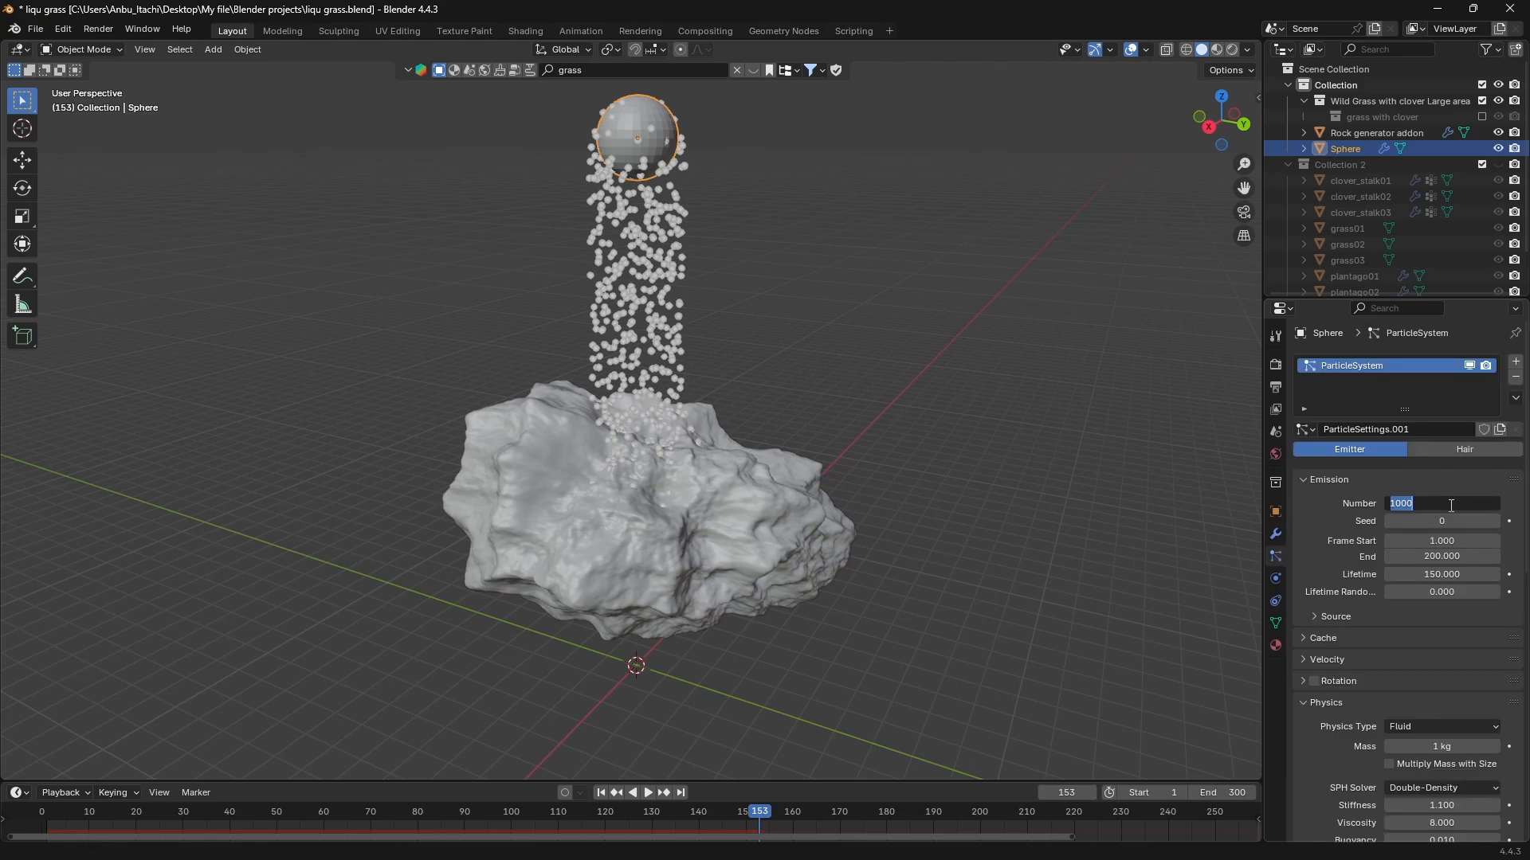
{"action": "type", "text": "50"}
{"action": "key", "text": "Return"}
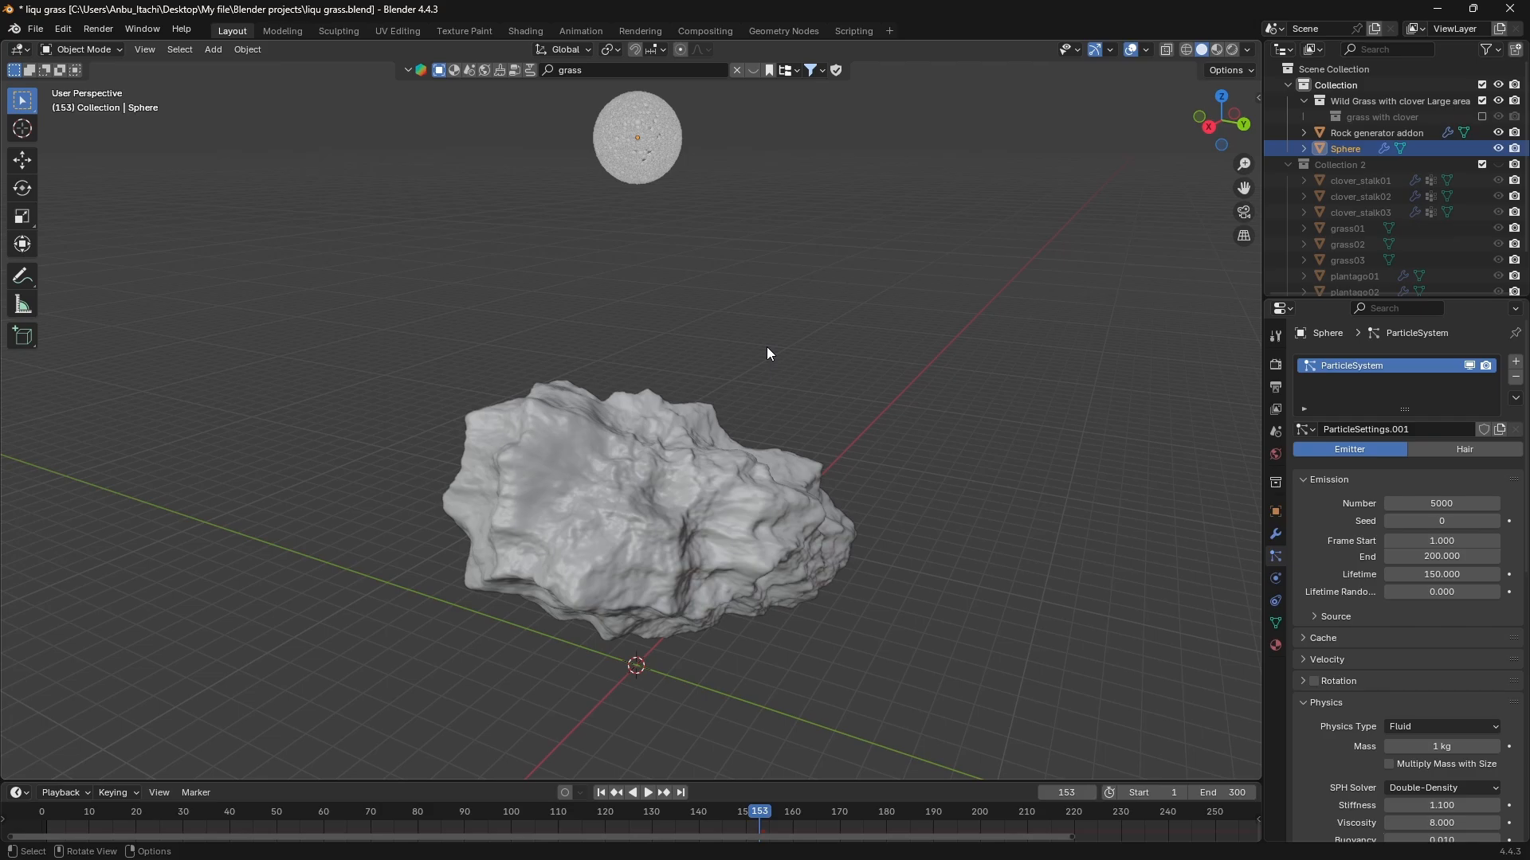
Replay the simulation from frame 0, examine how the denser particle stream flows over the rock, and return to frame 0.
{"action": "left_click", "coordinate": [40, 811]}
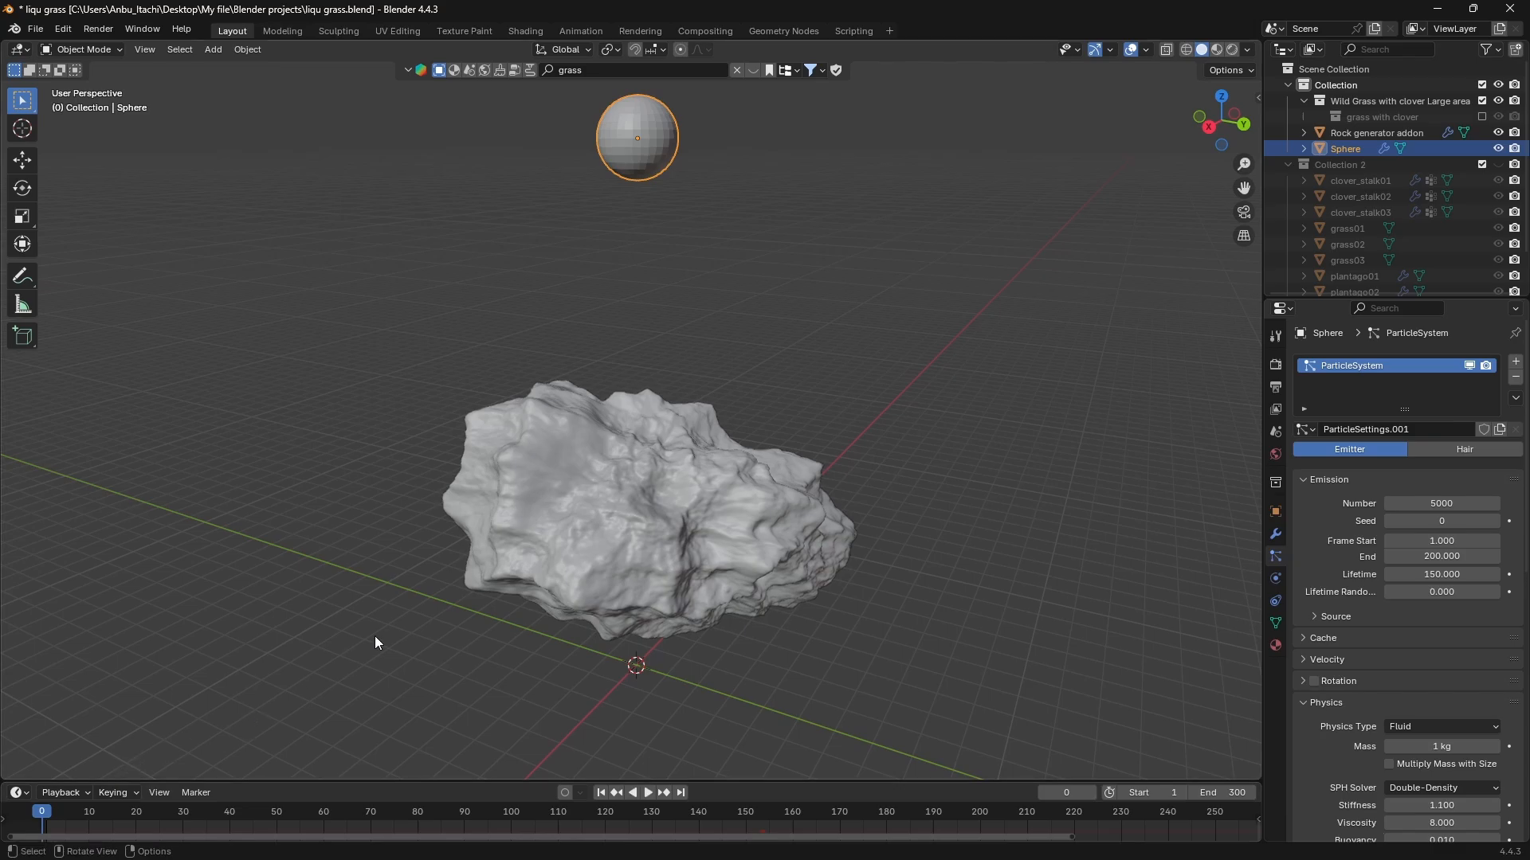
{"action": "key", "text": "space"}
{"action": "middle_click_drag", "start_coordinate": [513, 534], "coordinate": [605, 533]}
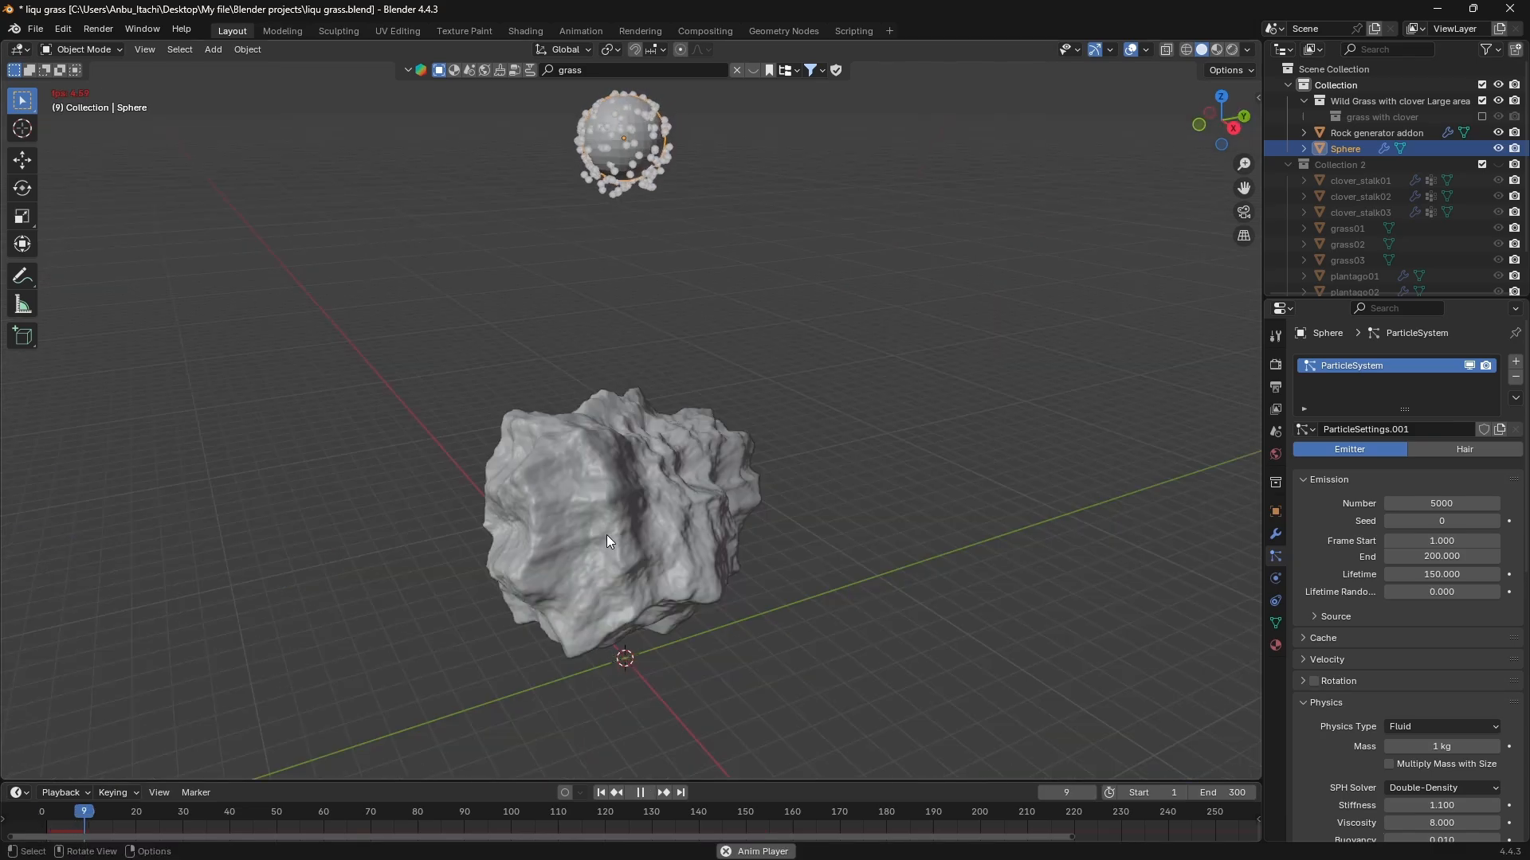
{"action": "middle_click_drag", "start_coordinate": [620, 413], "coordinate": [556, 361]}
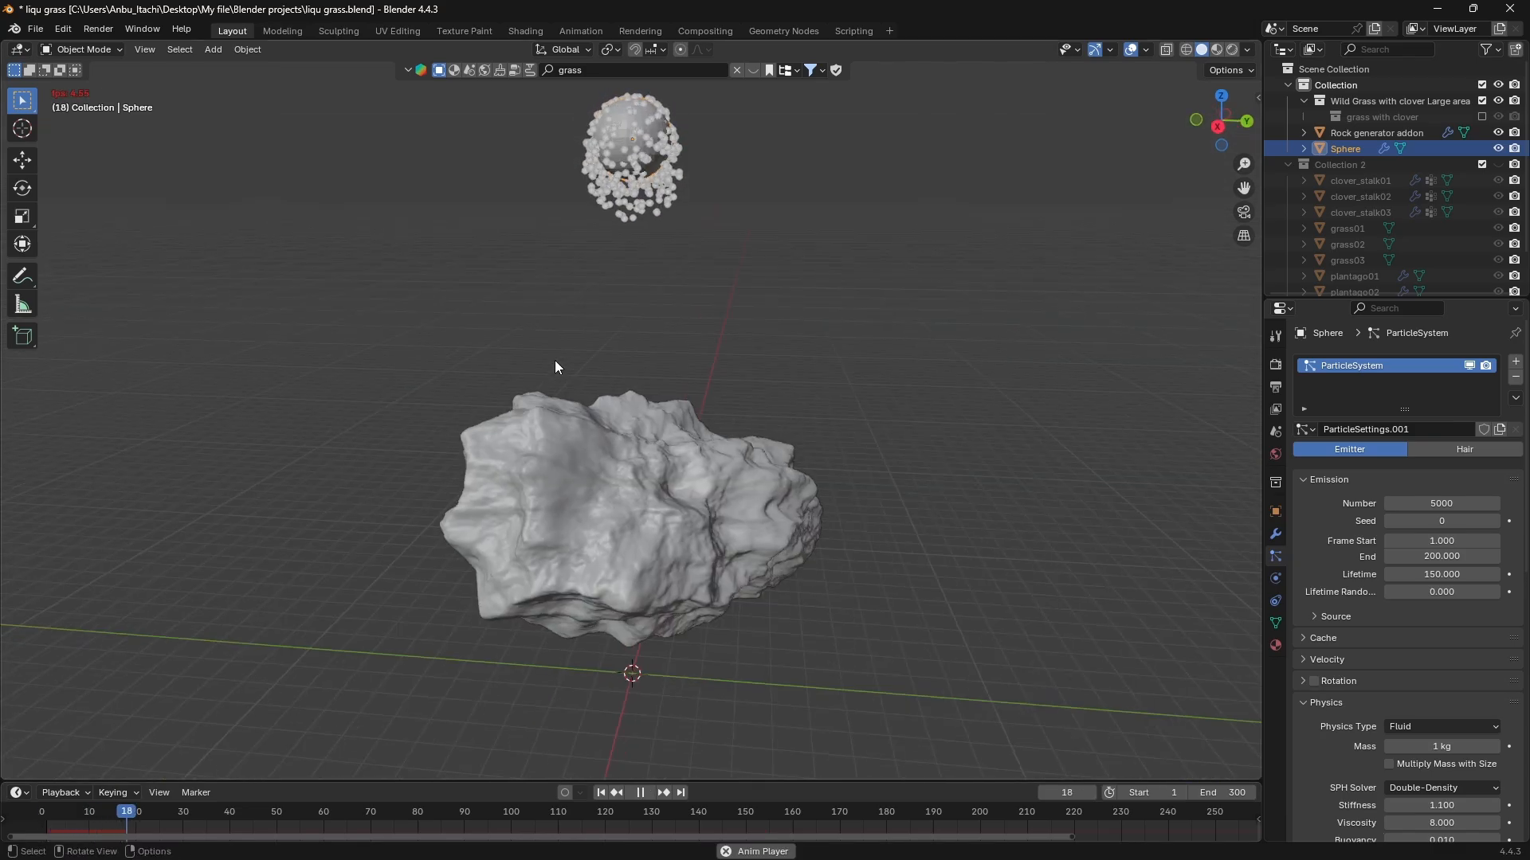
{"action": "left_click", "coordinate": [663, 486]}
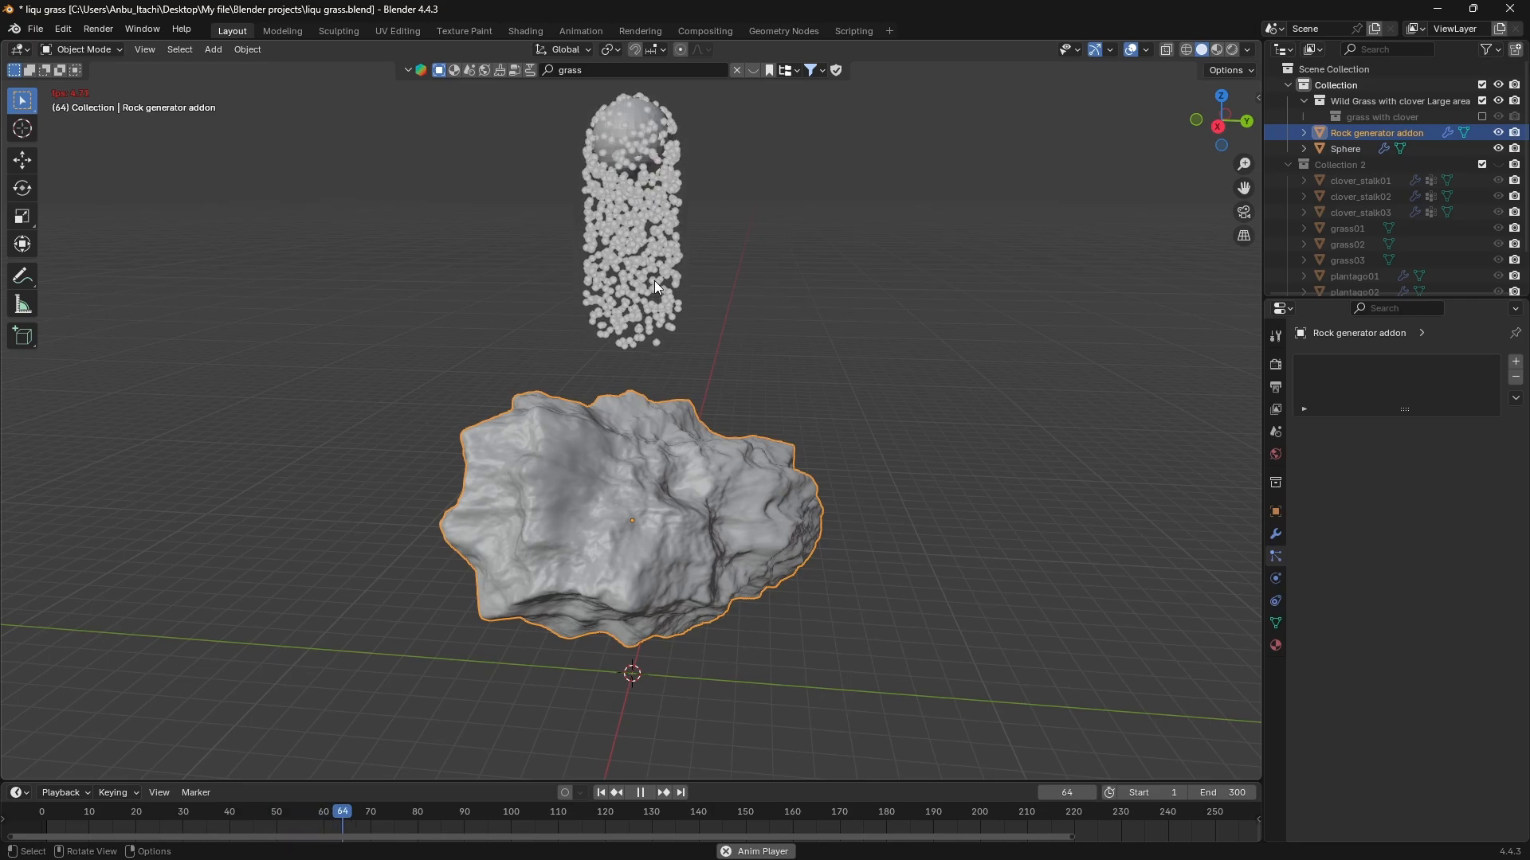
{"action": "middle_click_drag", "start_coordinate": [658, 285], "coordinate": [678, 294]}
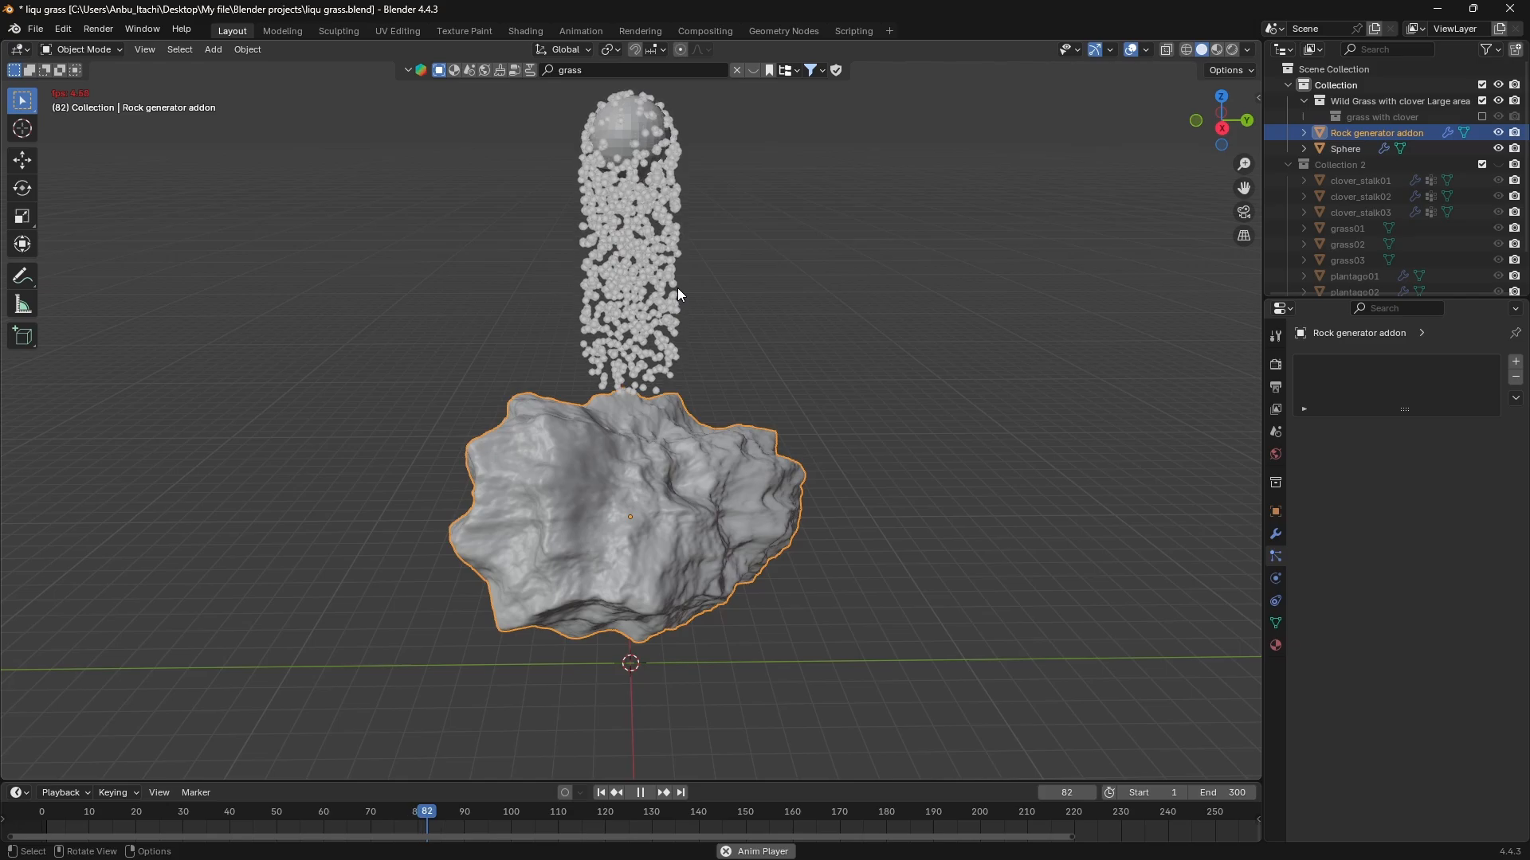
{"action": "scroll", "coordinate": [678, 289], "scroll_direction": "up", "scroll_amount": 5}
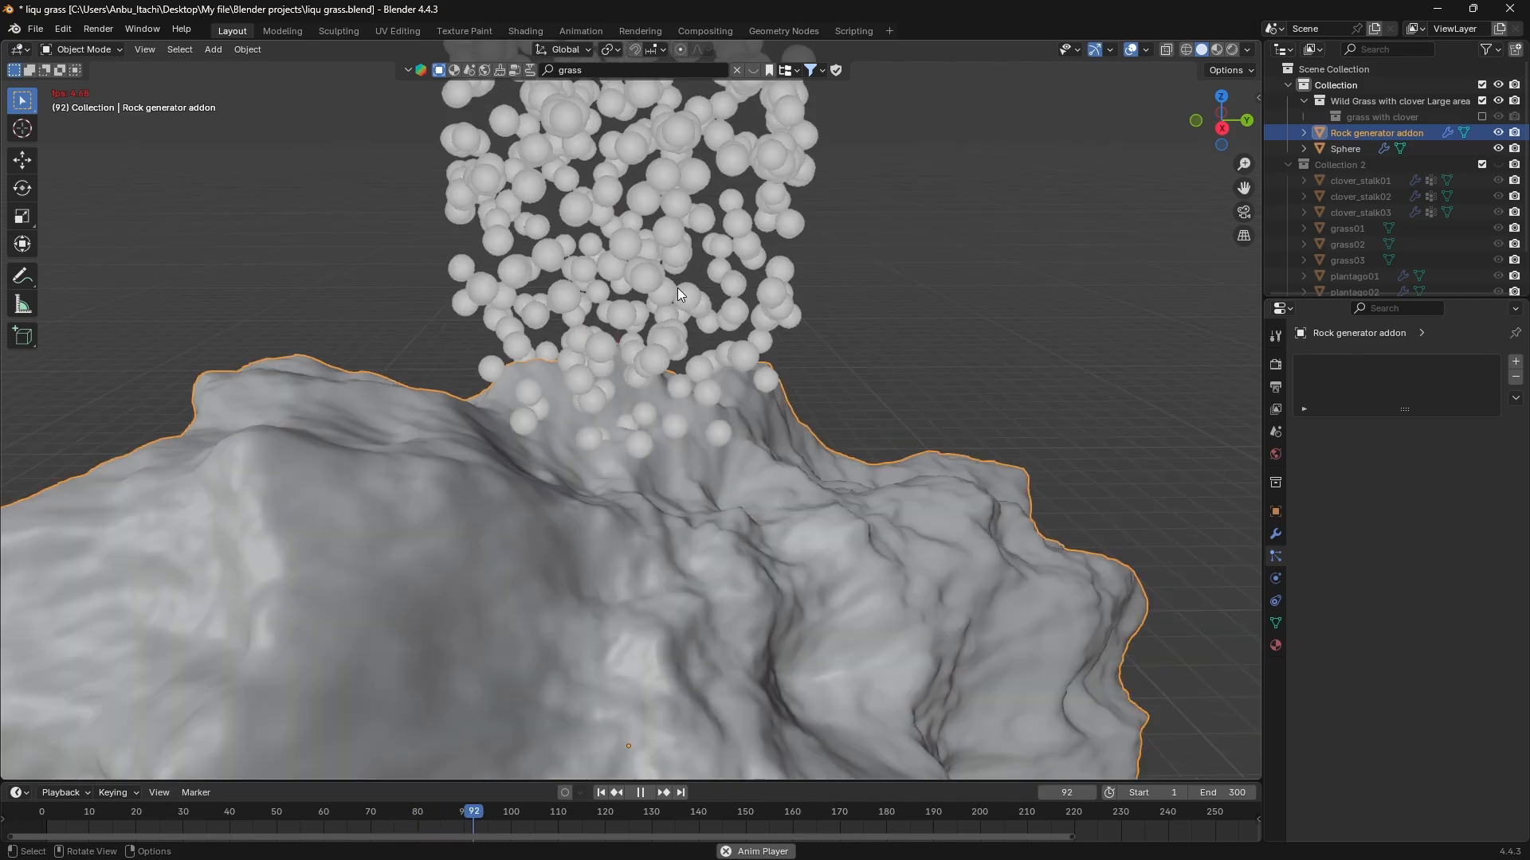
{"action": "middle_click_drag", "start_coordinate": [677, 289], "coordinate": [644, 307]}
{"action": "mouse_move", "coordinate": [667, 471]}
{"action": "middle_mouse_down"}
{"action": "mouse_move", "coordinate": [709, 471]}
{"action": "mouse_move", "coordinate": [674, 467]}
{"action": "middle_mouse_up"}
{"action": "scroll", "coordinate": [709, 470], "scroll_direction": "down", "scroll_amount": 2}
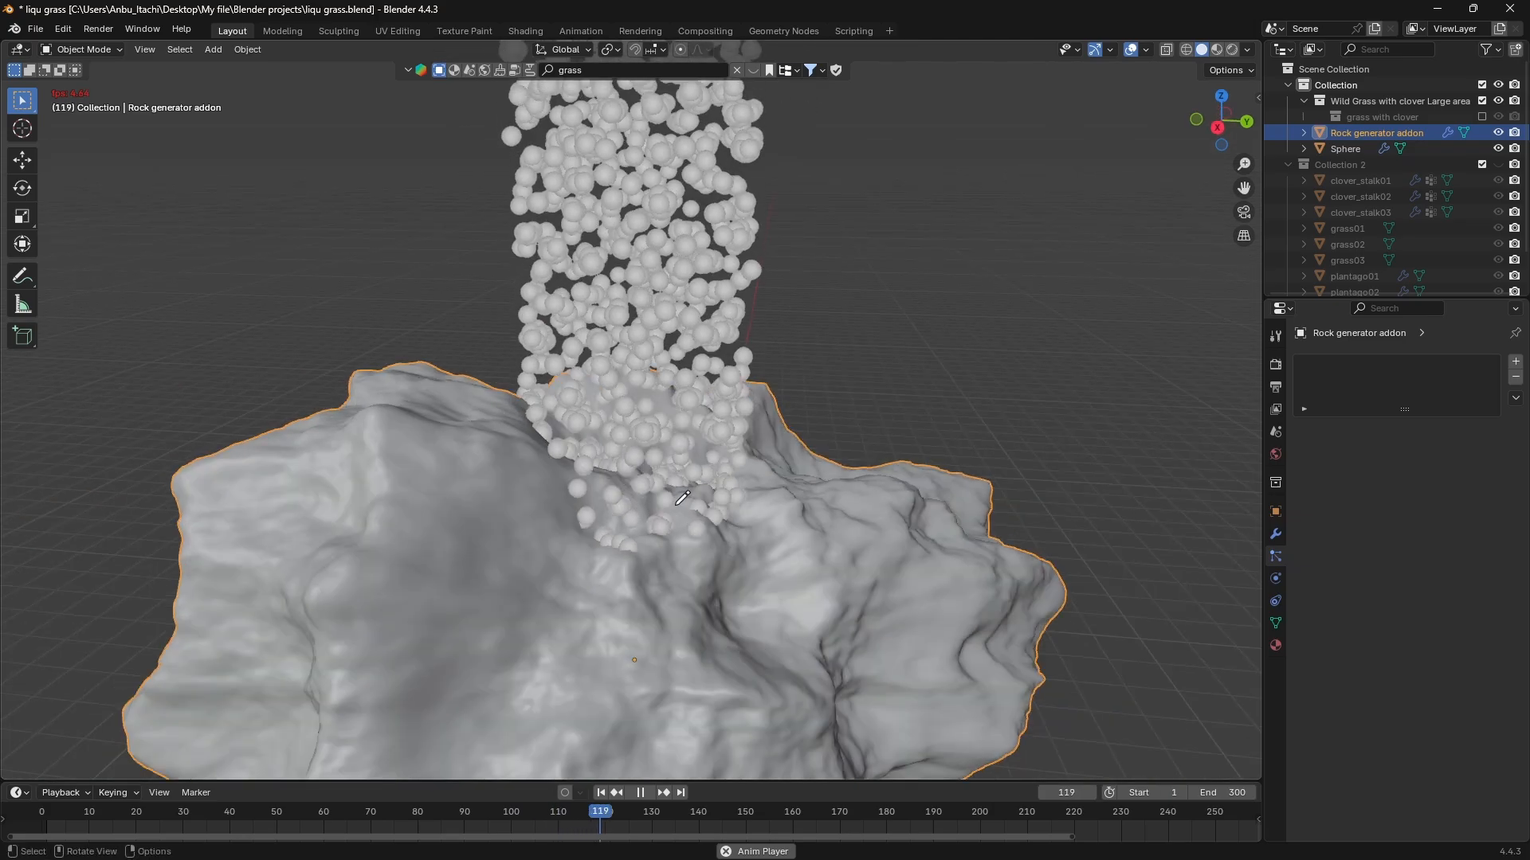
{"action": "left_click_drag", "start_coordinate": [670, 470], "coordinate": [757, 657]}
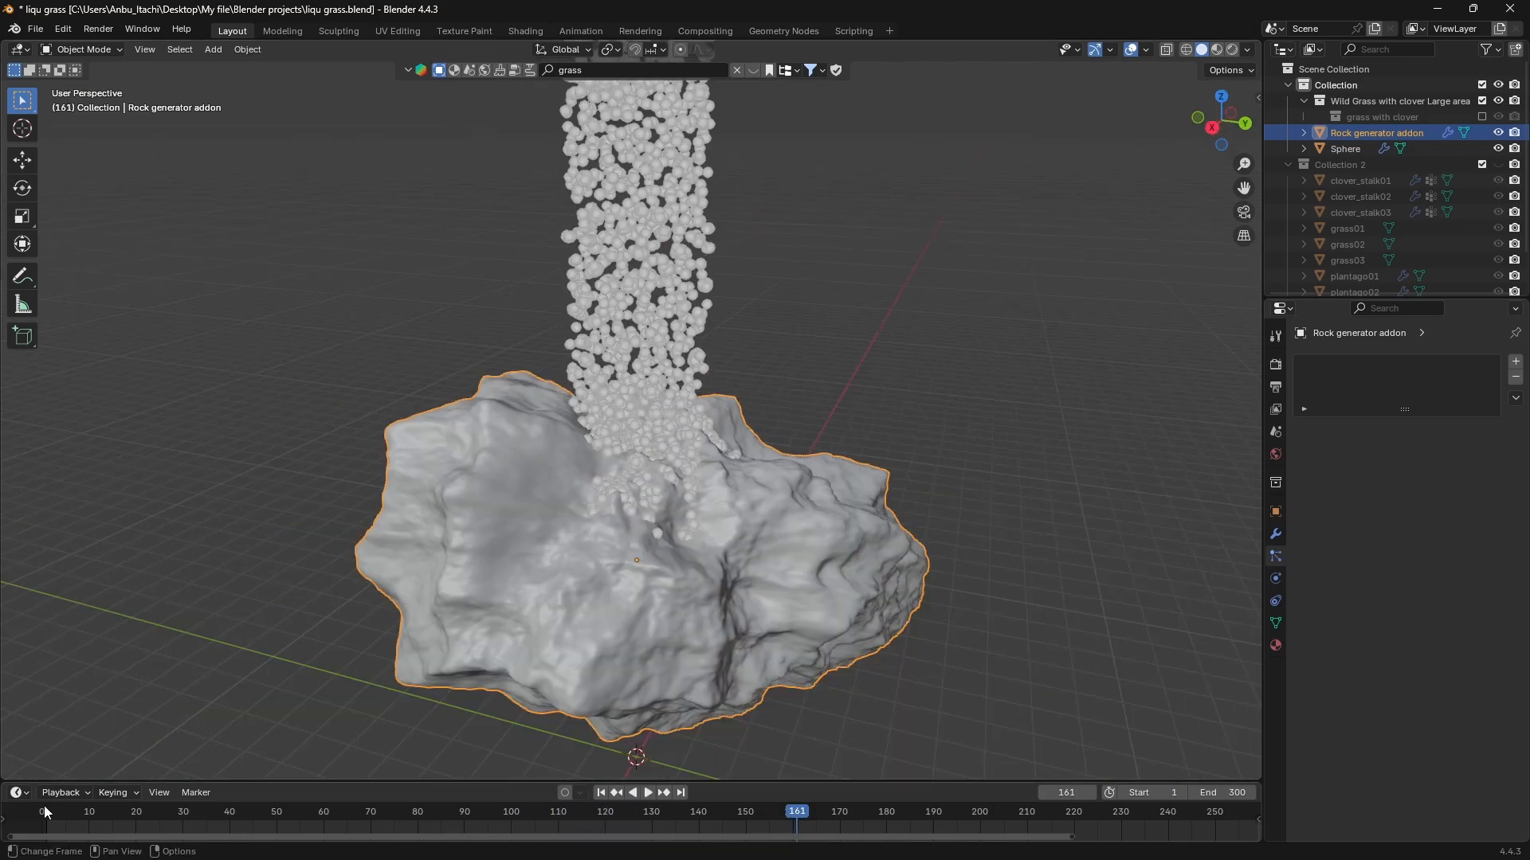
{"action": "left_click", "coordinate": [43, 812]}
{"action": "scroll", "coordinate": [593, 418], "scroll_direction": "down", "scroll_amount": 4}
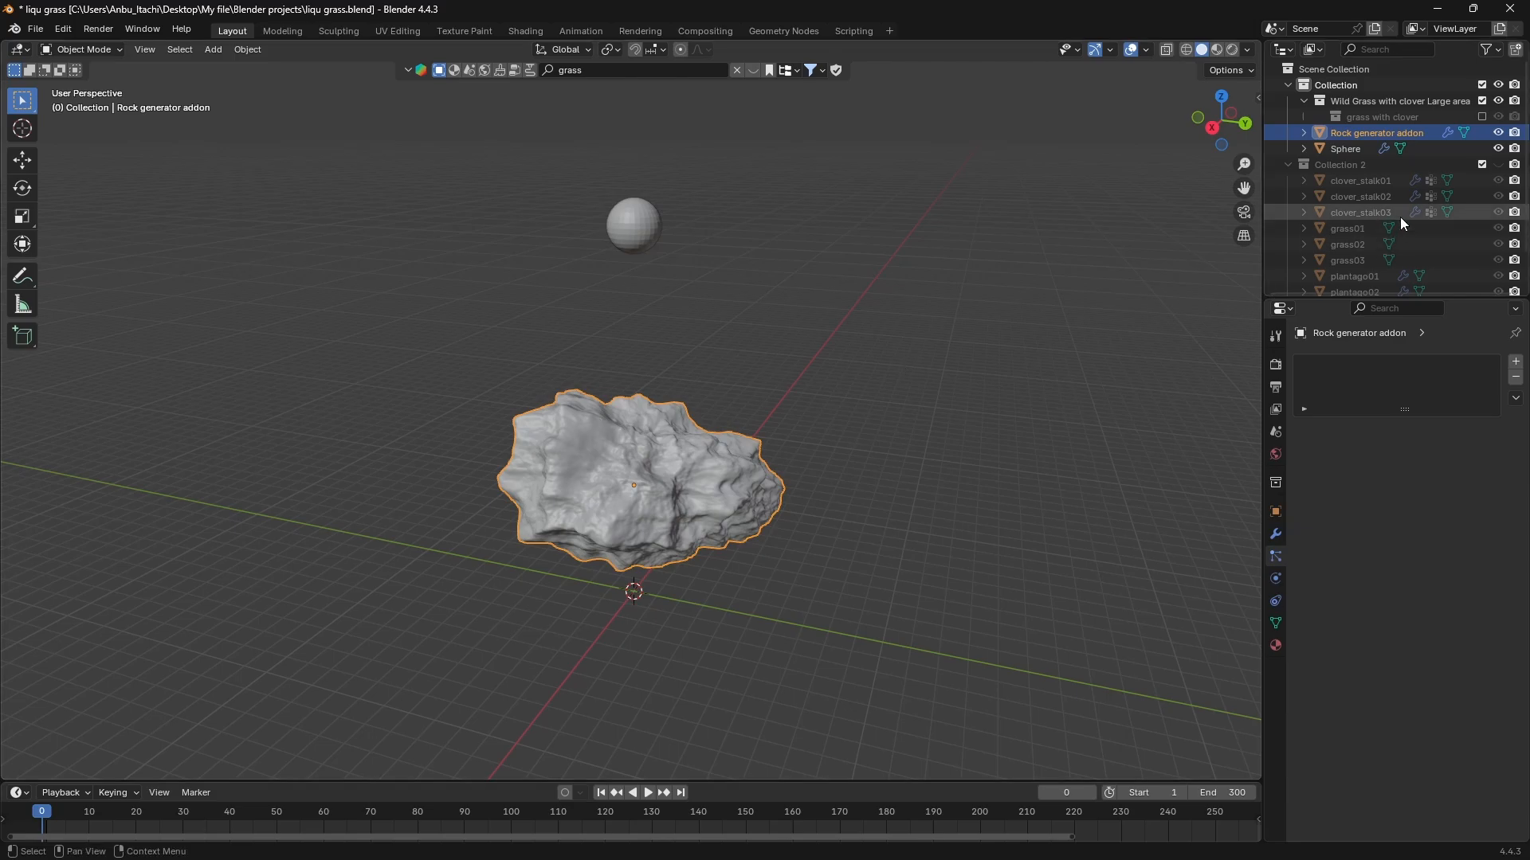
Unhide Collection 2 and select its clover, grass and plantago objects for a close view.
{"action": "left_click", "coordinate": [1499, 164]}
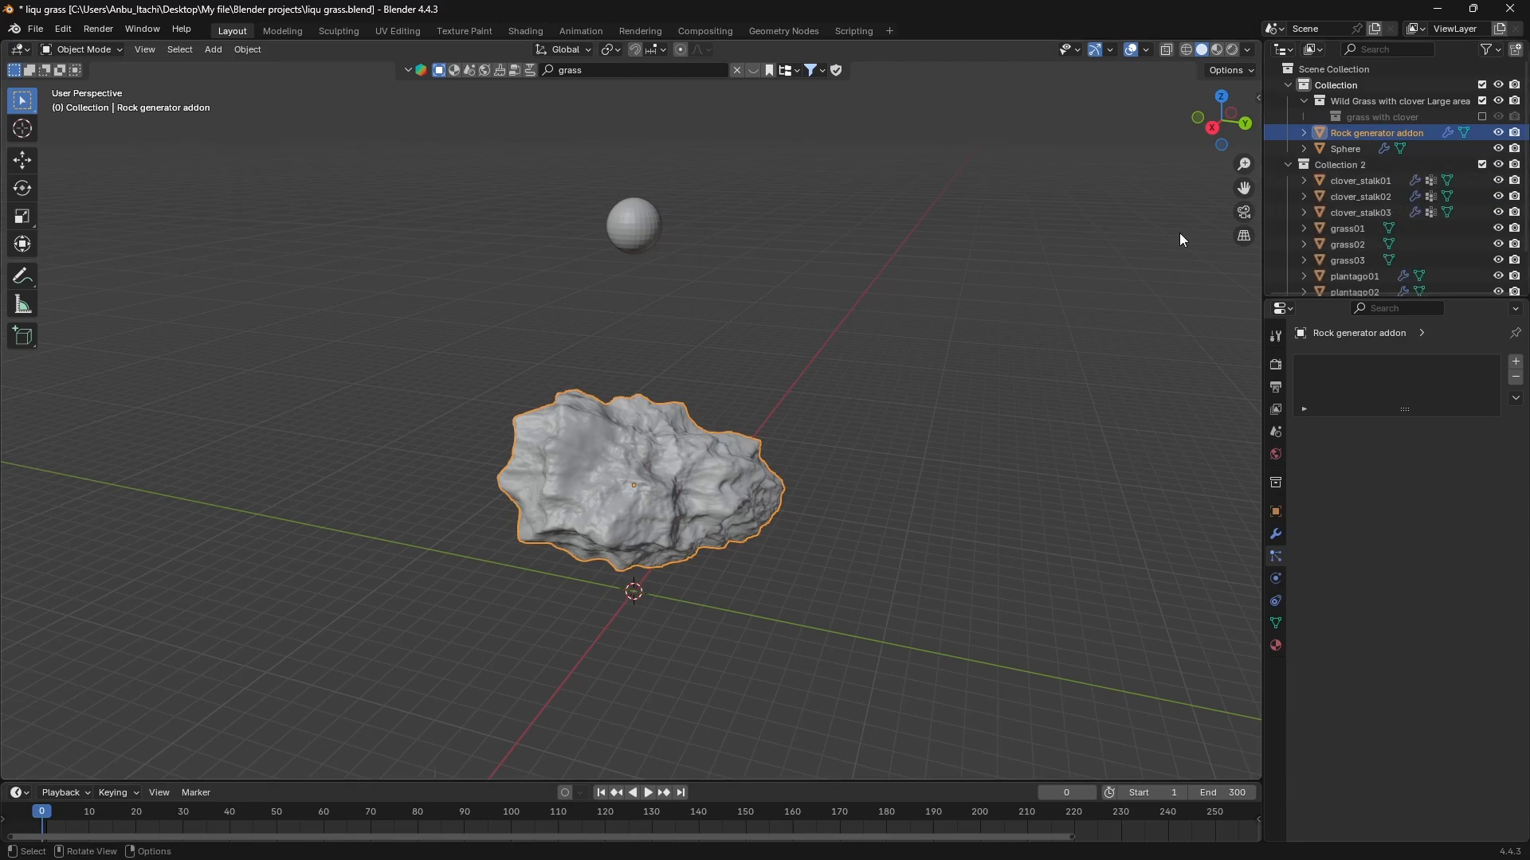
{"action": "middle_click_drag", "start_coordinate": [1177, 233], "coordinate": [1076, 263]}
{"action": "left_click_drag", "start_coordinate": [102, 514], "coordinate": [314, 715]}
{"action": "key", "text": "KP_Decimal"}
{"action": "scroll", "coordinate": [695, 546], "scroll_direction": "down", "scroll_amount": 3}
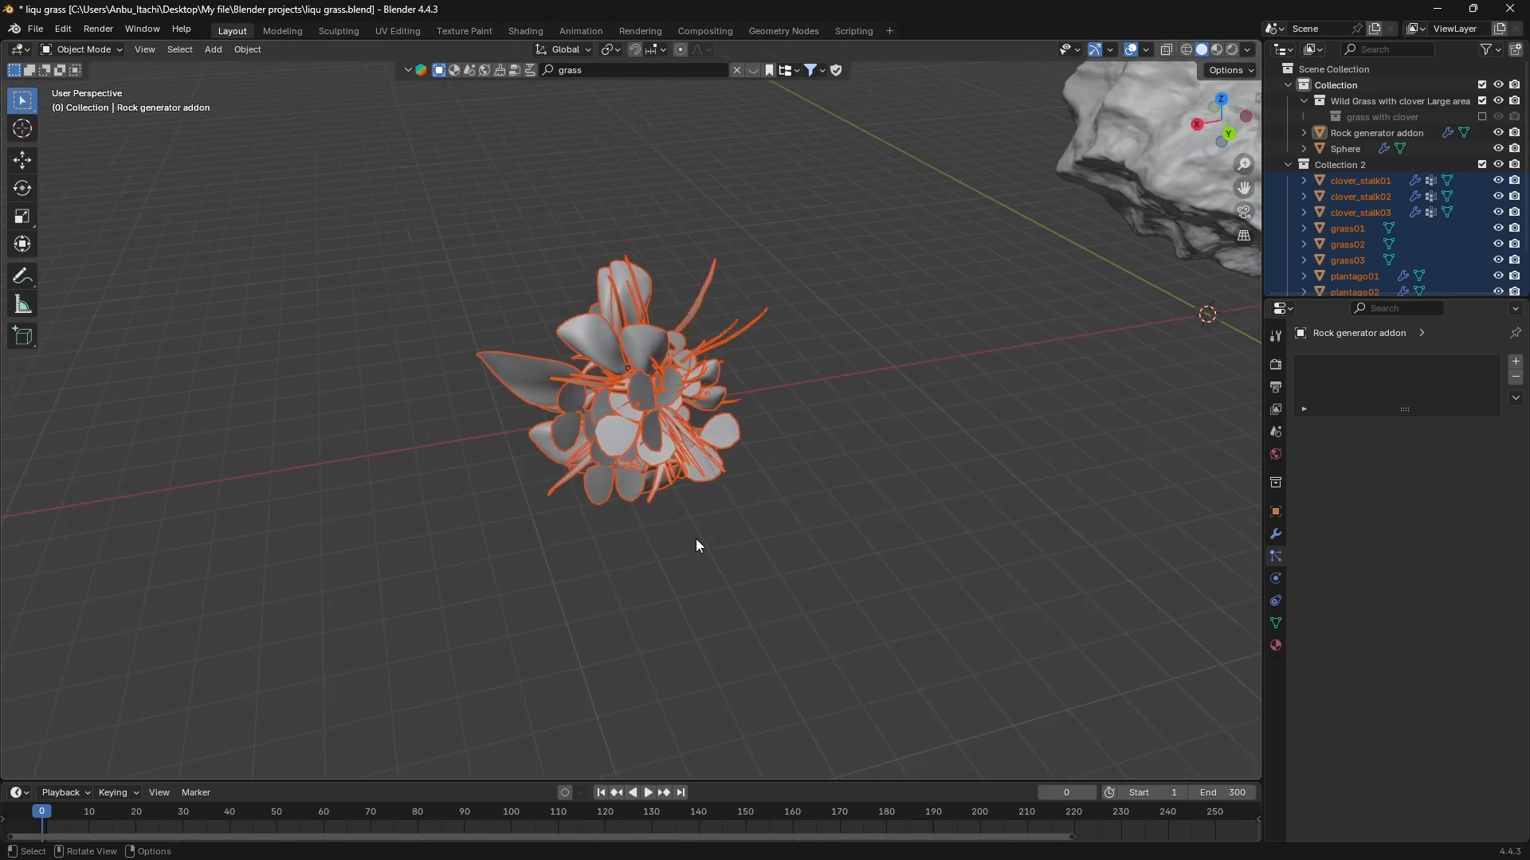
Search the asset library for "grass", examine the previews of the available grass models, and close the results.
{"action": "left_click", "coordinate": [599, 70]}
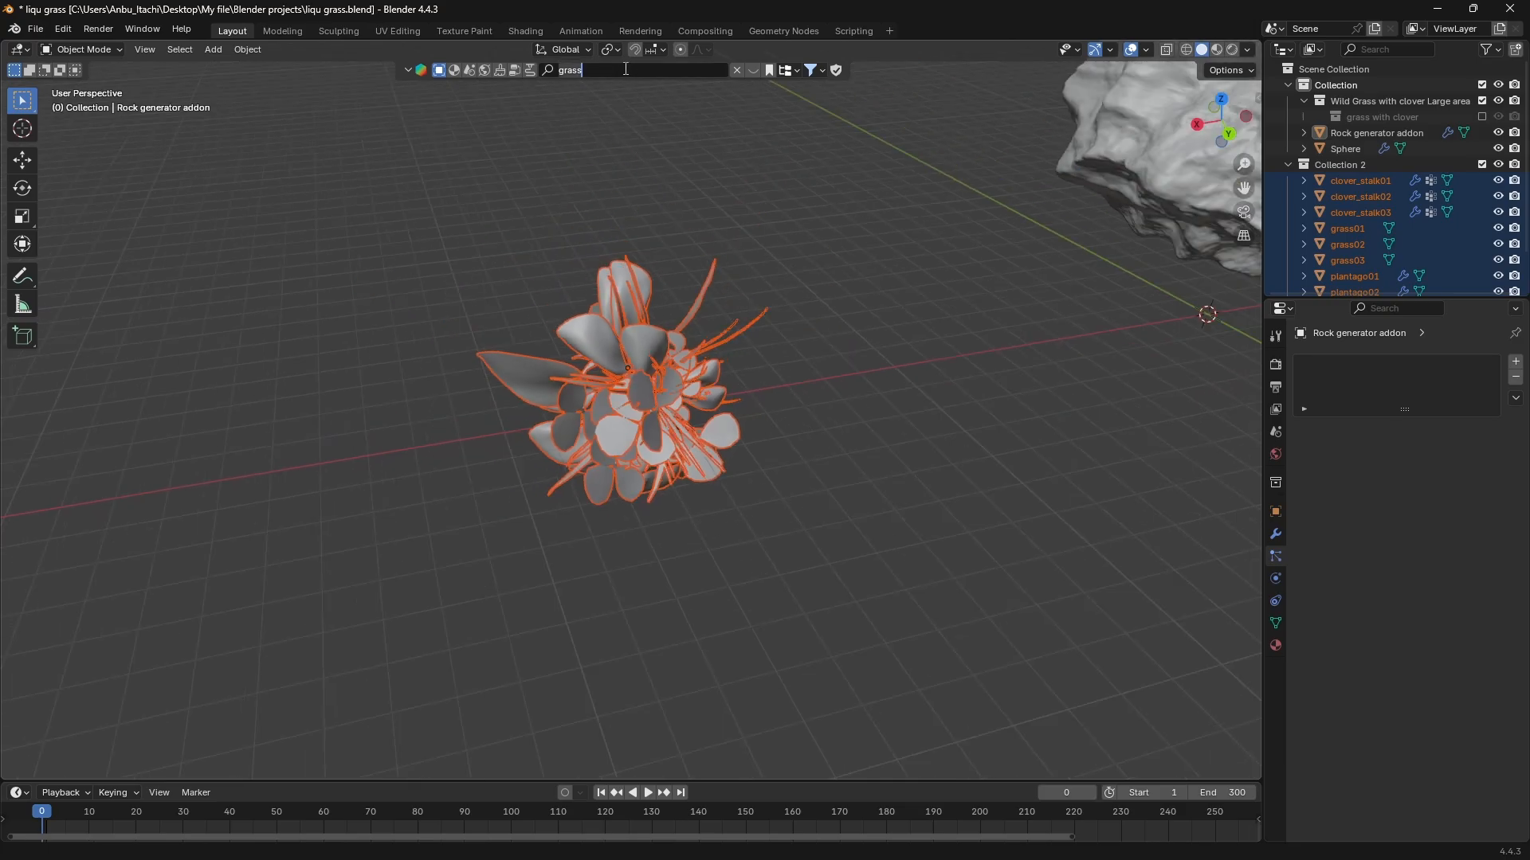
{"action": "key", "text": "Return"}
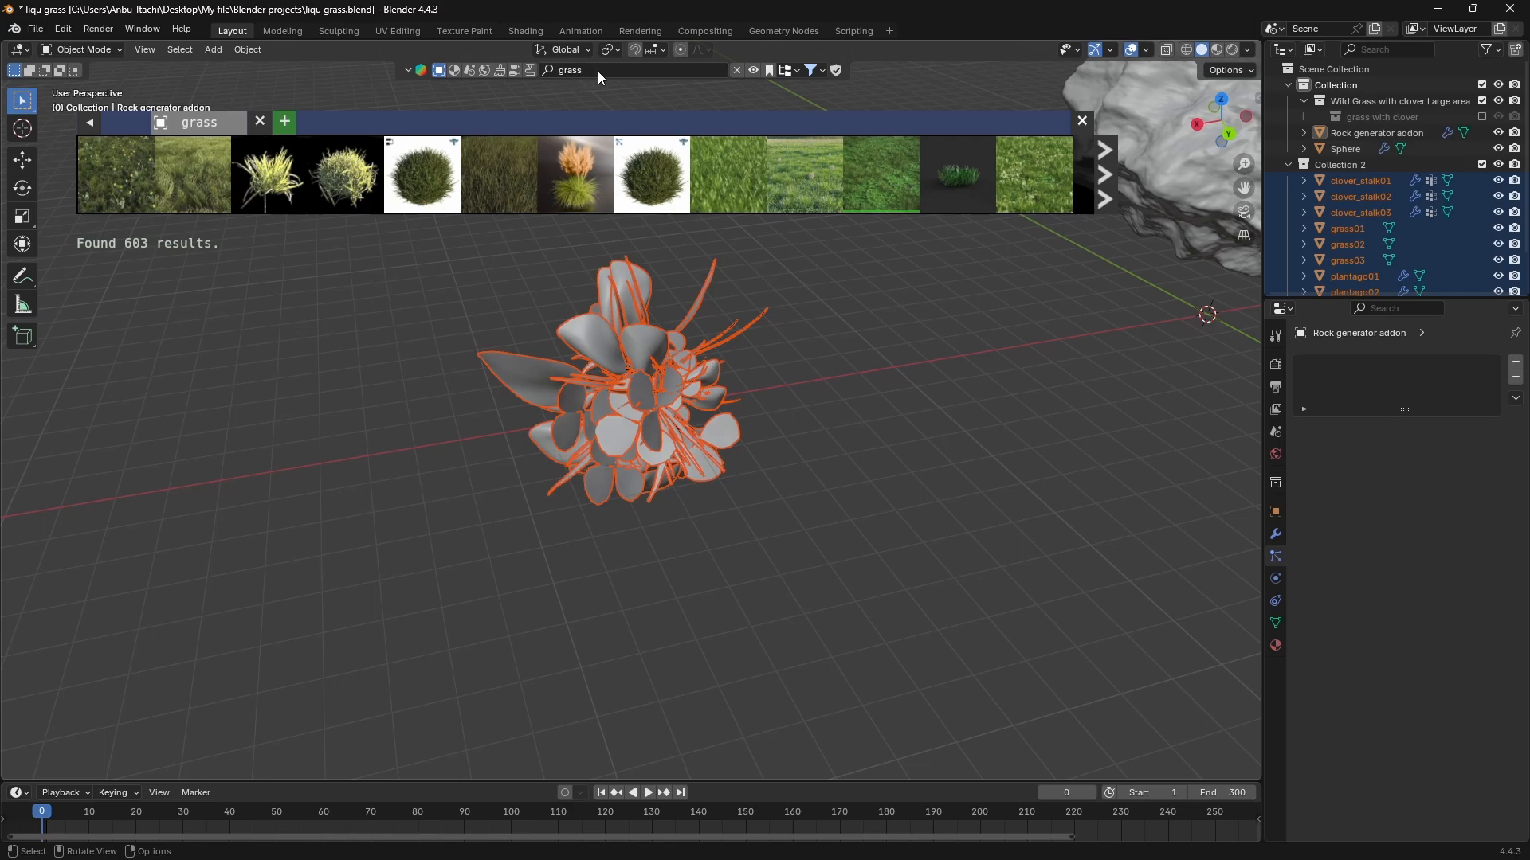
{"action": "mouse_move", "coordinate": [135, 169]}
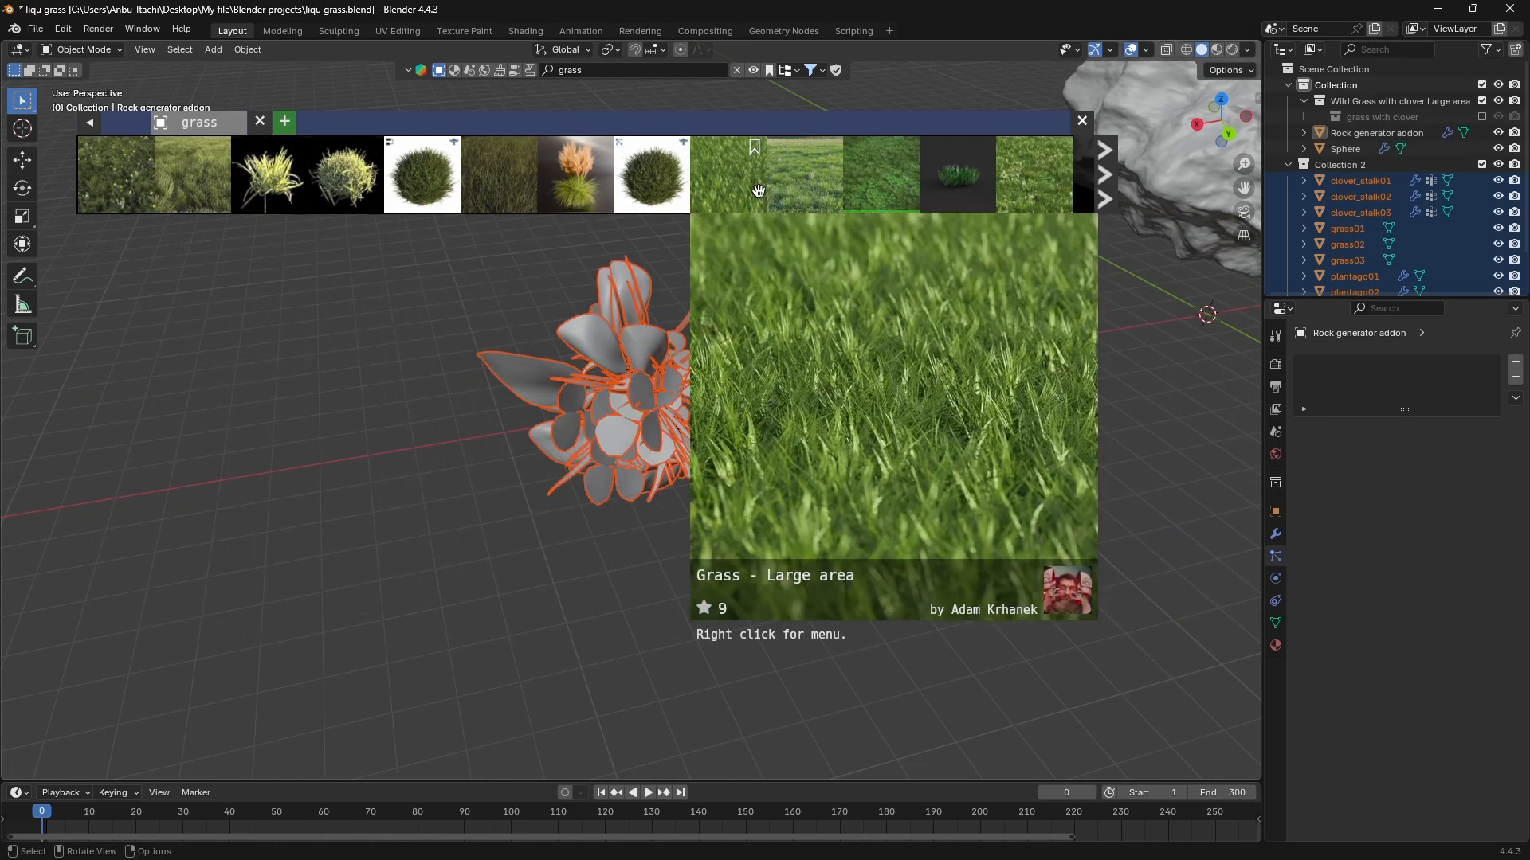
{"action": "mouse_move", "coordinate": [890, 187]}
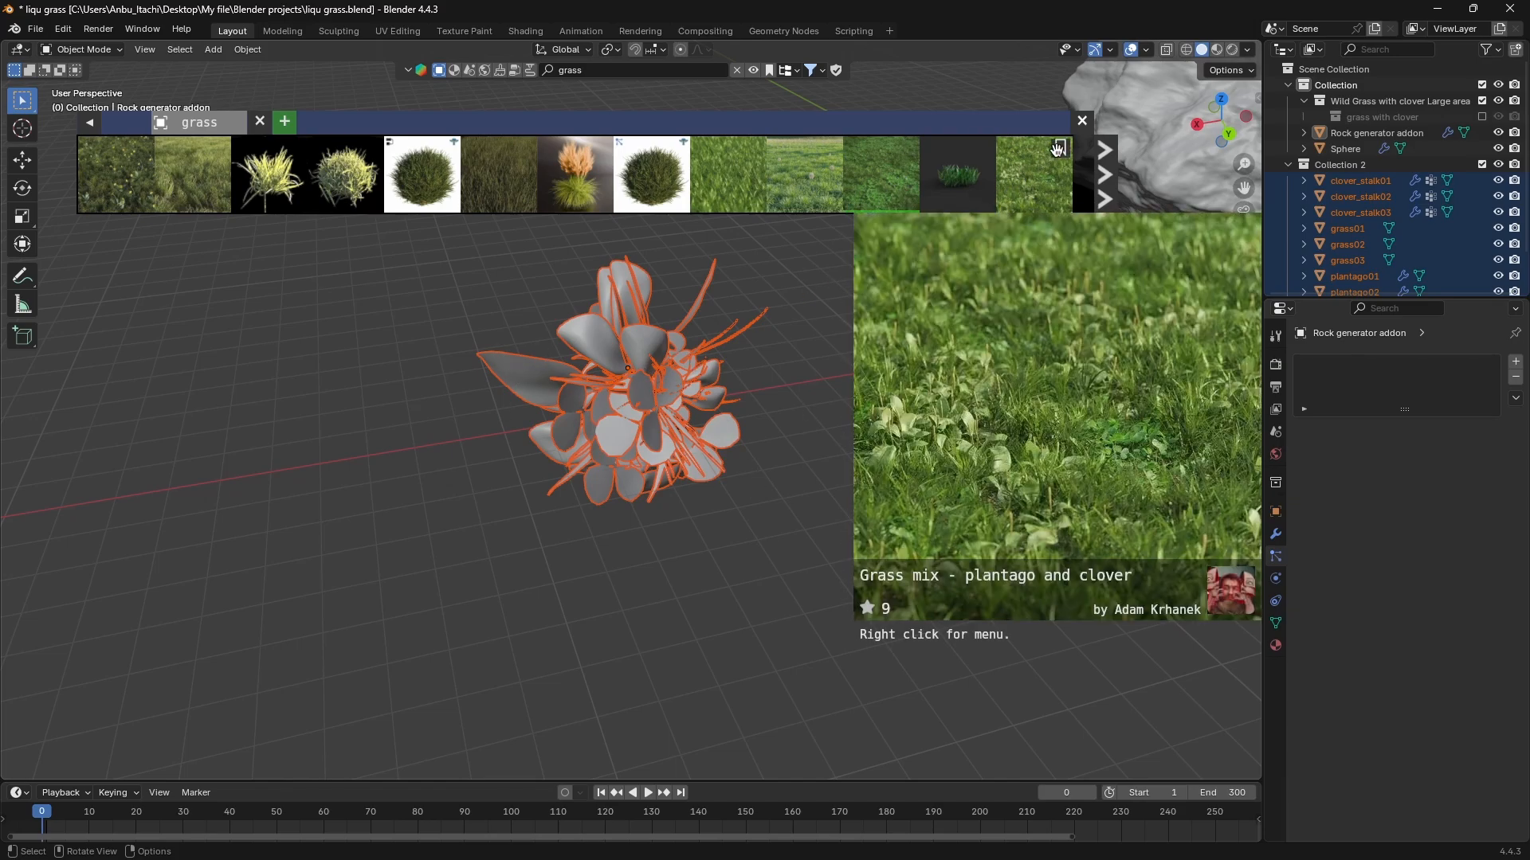
{"action": "left_click", "coordinate": [1082, 121]}
{"action": "scroll", "coordinate": [1359, 187], "scroll_direction": "down", "scroll_amount": 2}
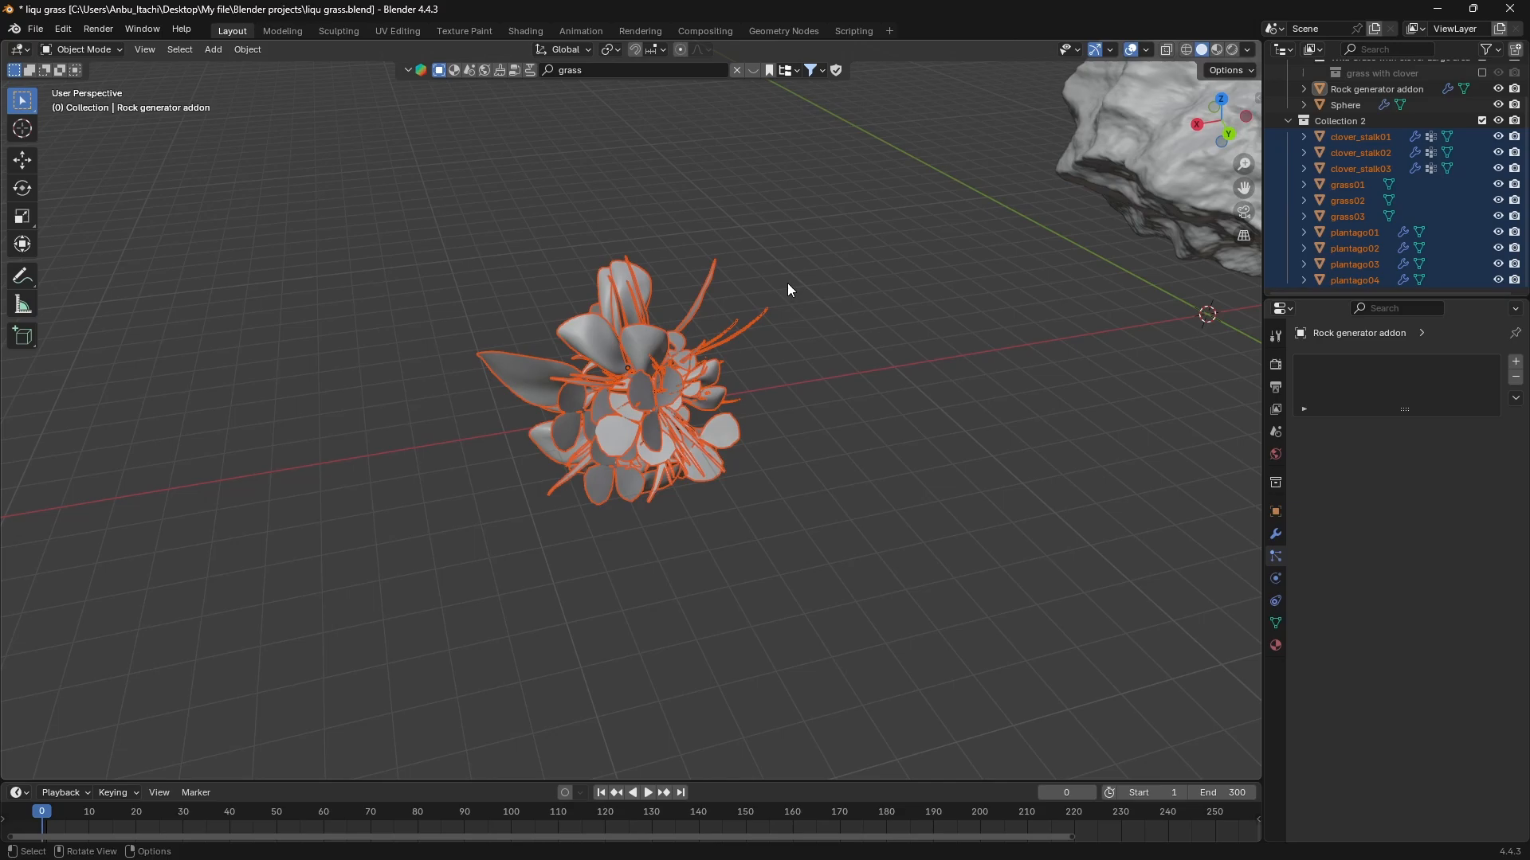
{"action": "left_click_drag", "start_coordinate": [401, 218], "coordinate": [806, 522]}
{"action": "key", "text": "m"}
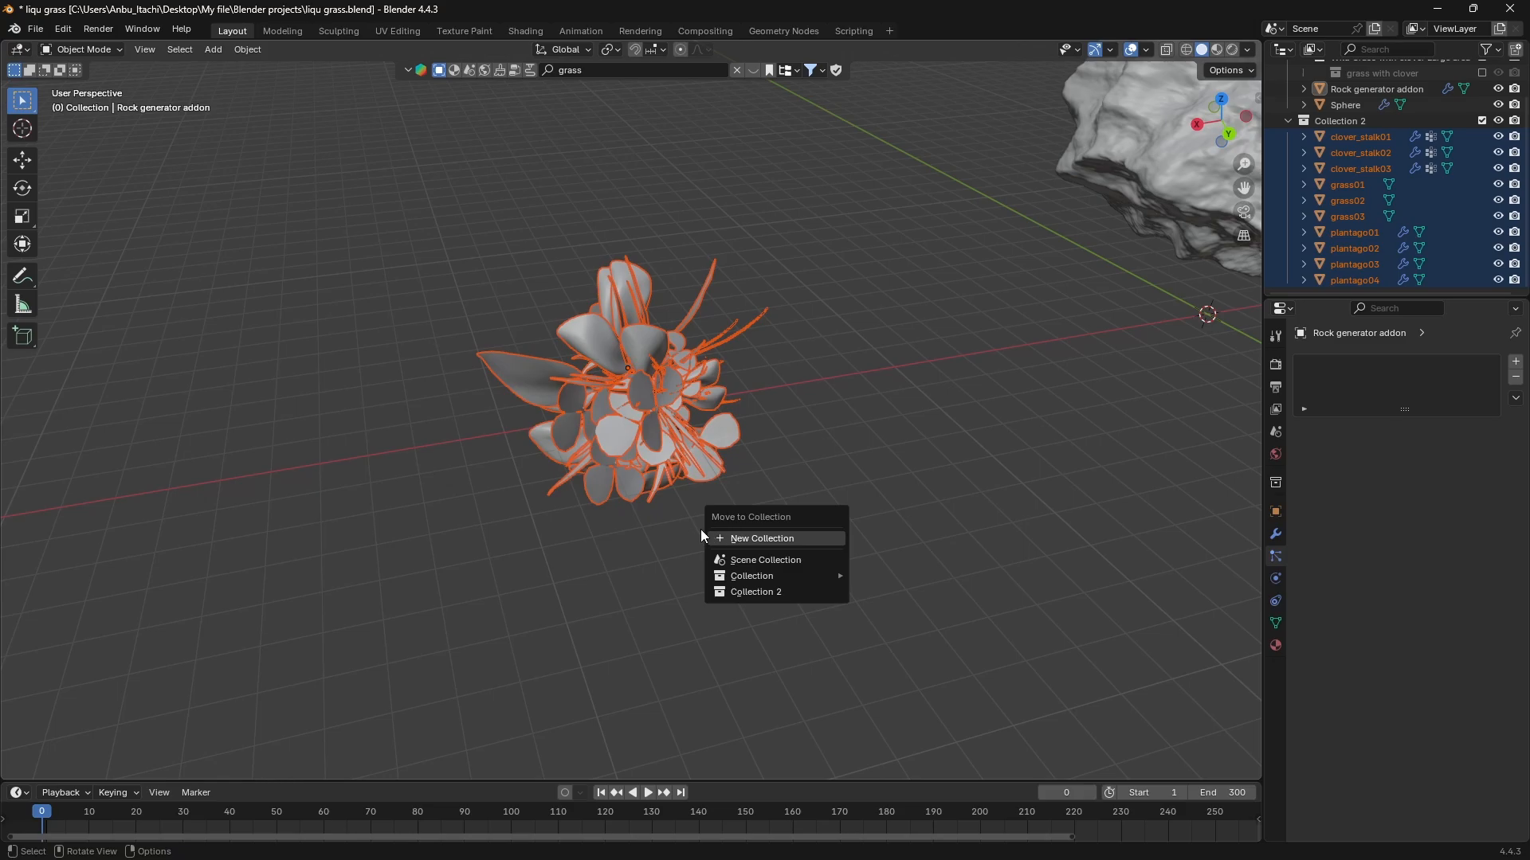
{"action": "scroll", "coordinate": [779, 418], "scroll_direction": "down", "scroll_amount": 8}
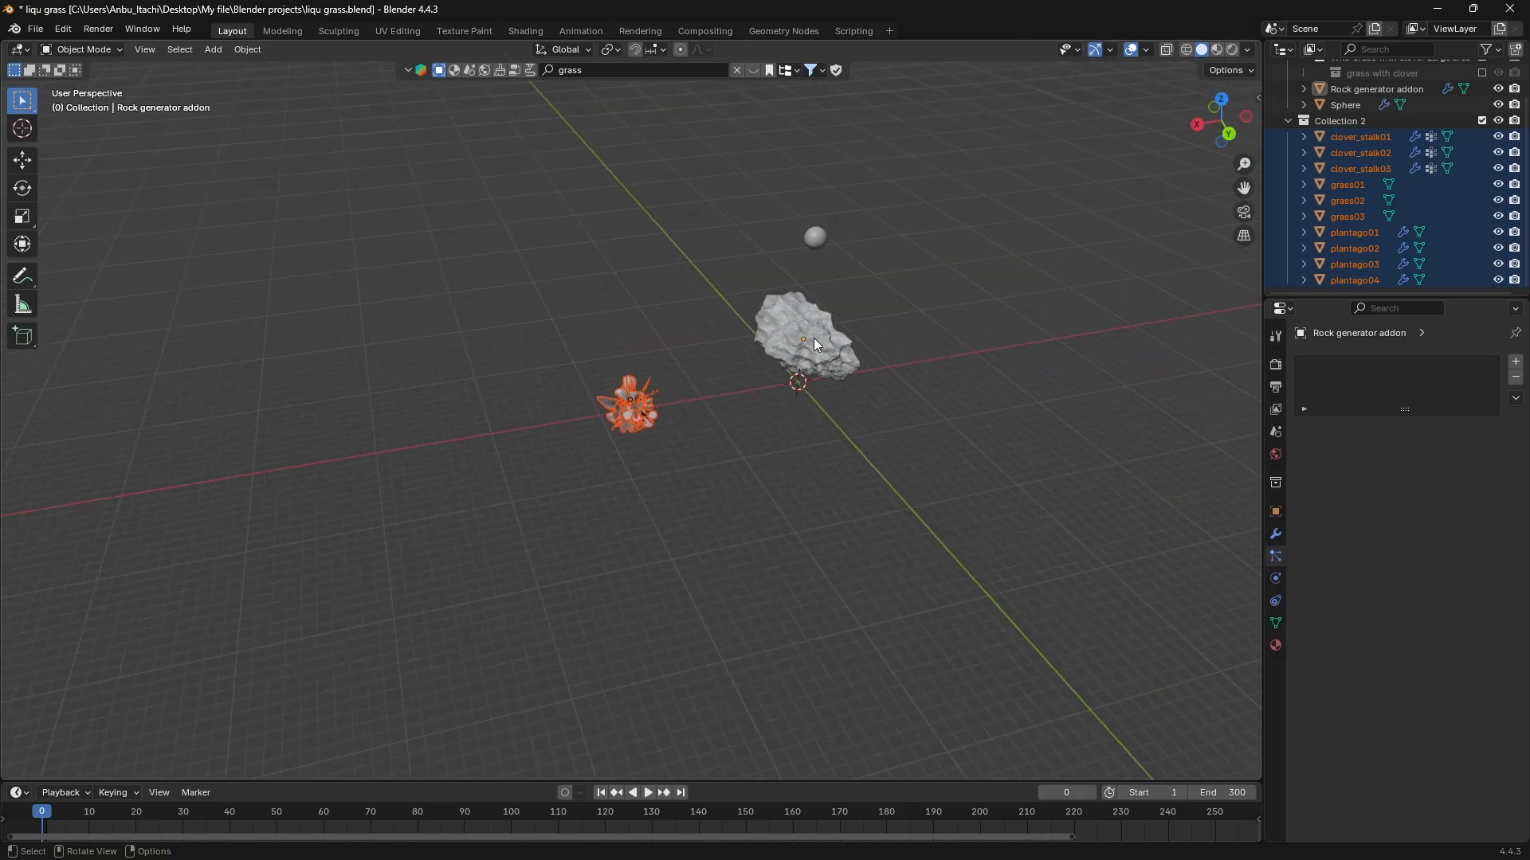
{"action": "left_click_drag", "start_coordinate": [571, 342], "coordinate": [679, 438]}
Render the sphere's particles as a Collection, using Collection 2 as the instance collection.
{"action": "left_click", "coordinate": [814, 238]}
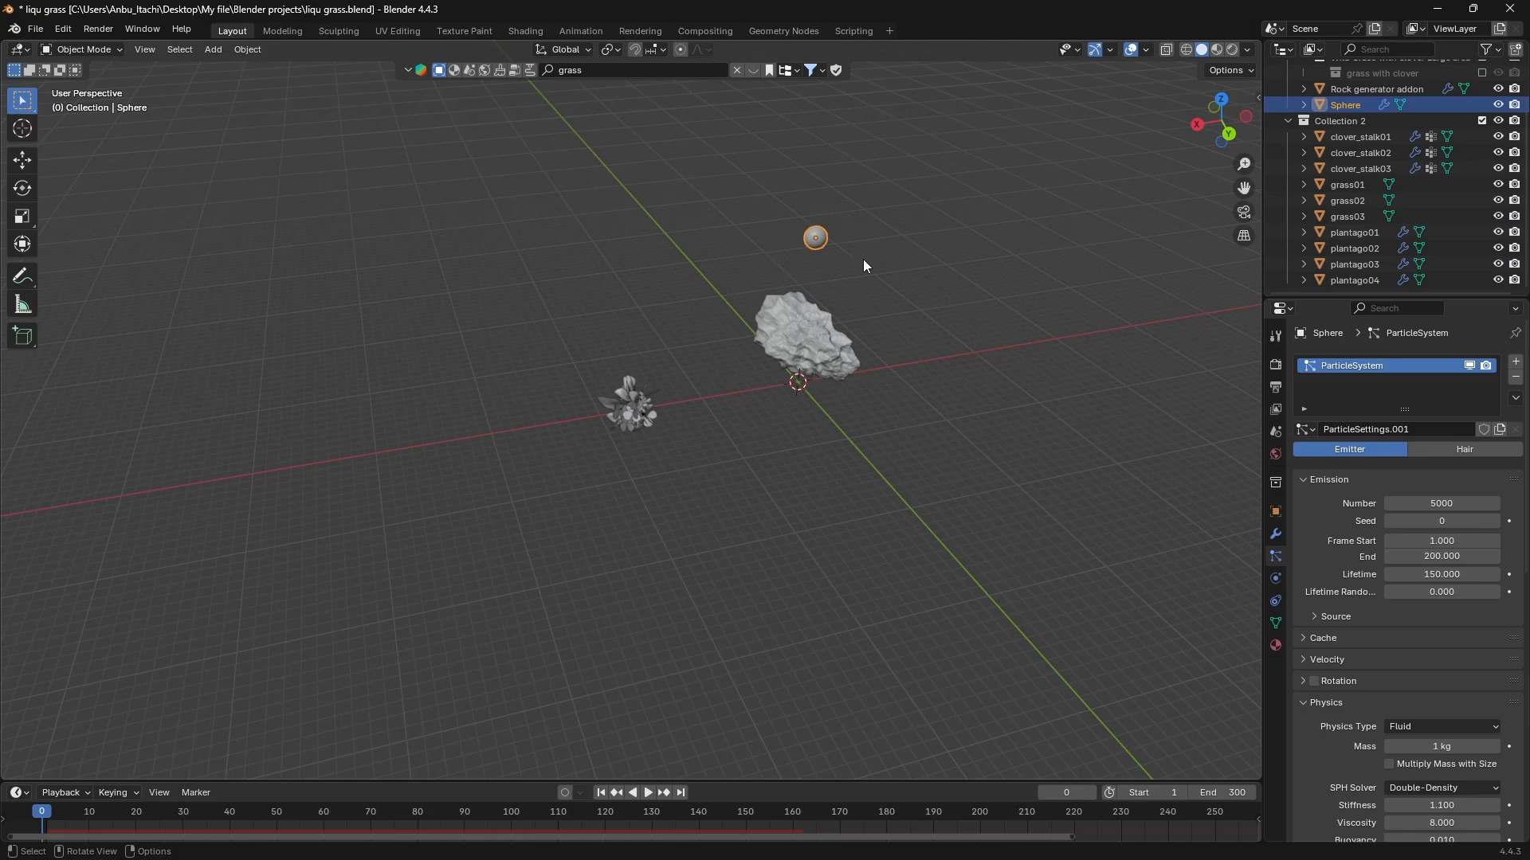
{"action": "scroll", "coordinate": [1369, 660], "scroll_direction": "down", "scroll_amount": 5}
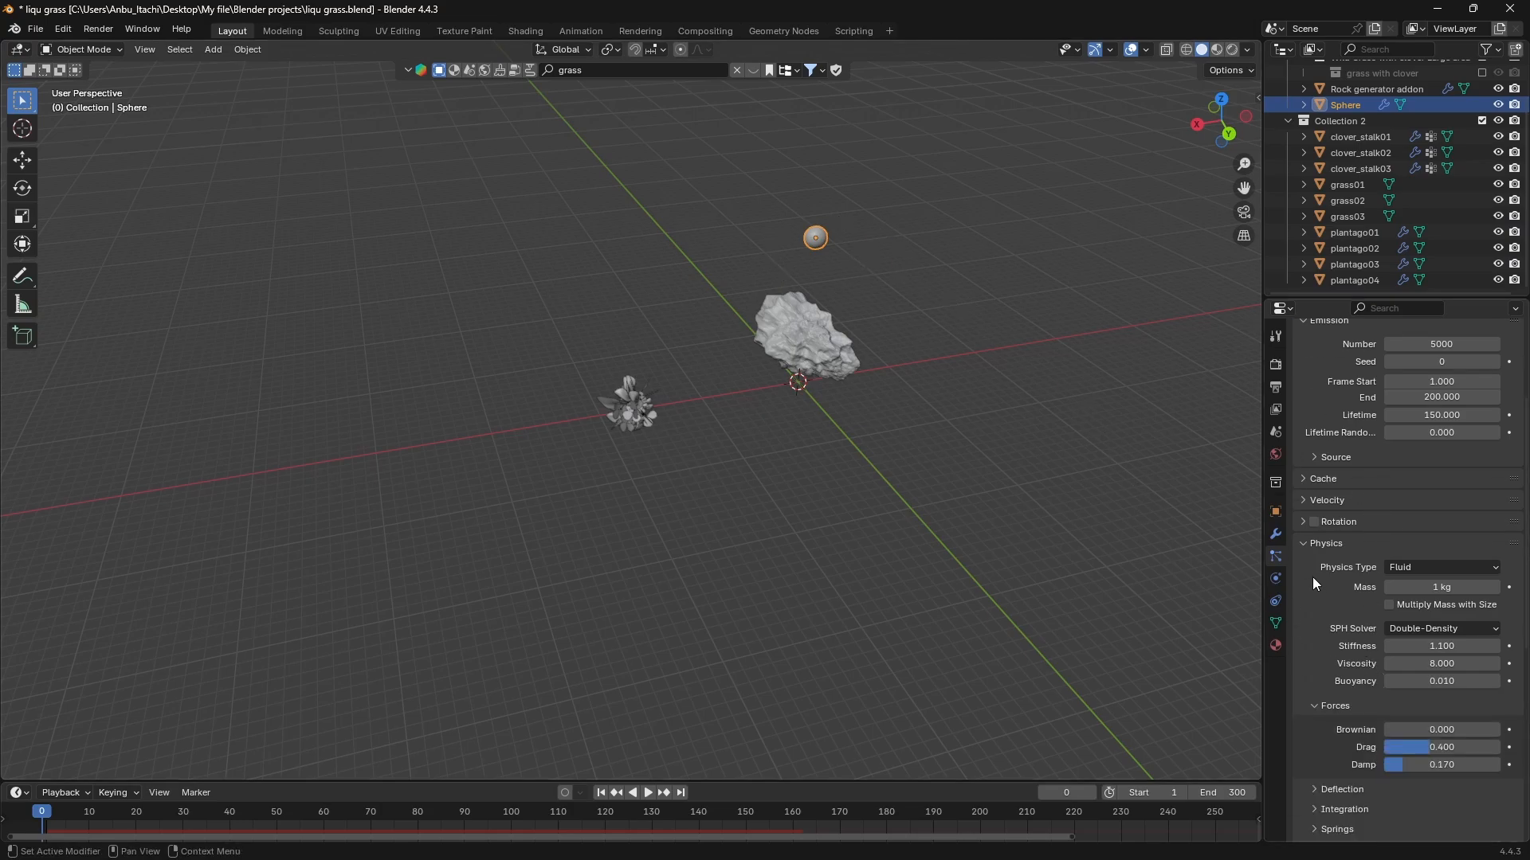
{"action": "scroll", "coordinate": [1318, 641], "scroll_direction": "down", "scroll_amount": 5}
{"action": "scroll", "coordinate": [1349, 727], "scroll_direction": "down", "scroll_amount": 4}
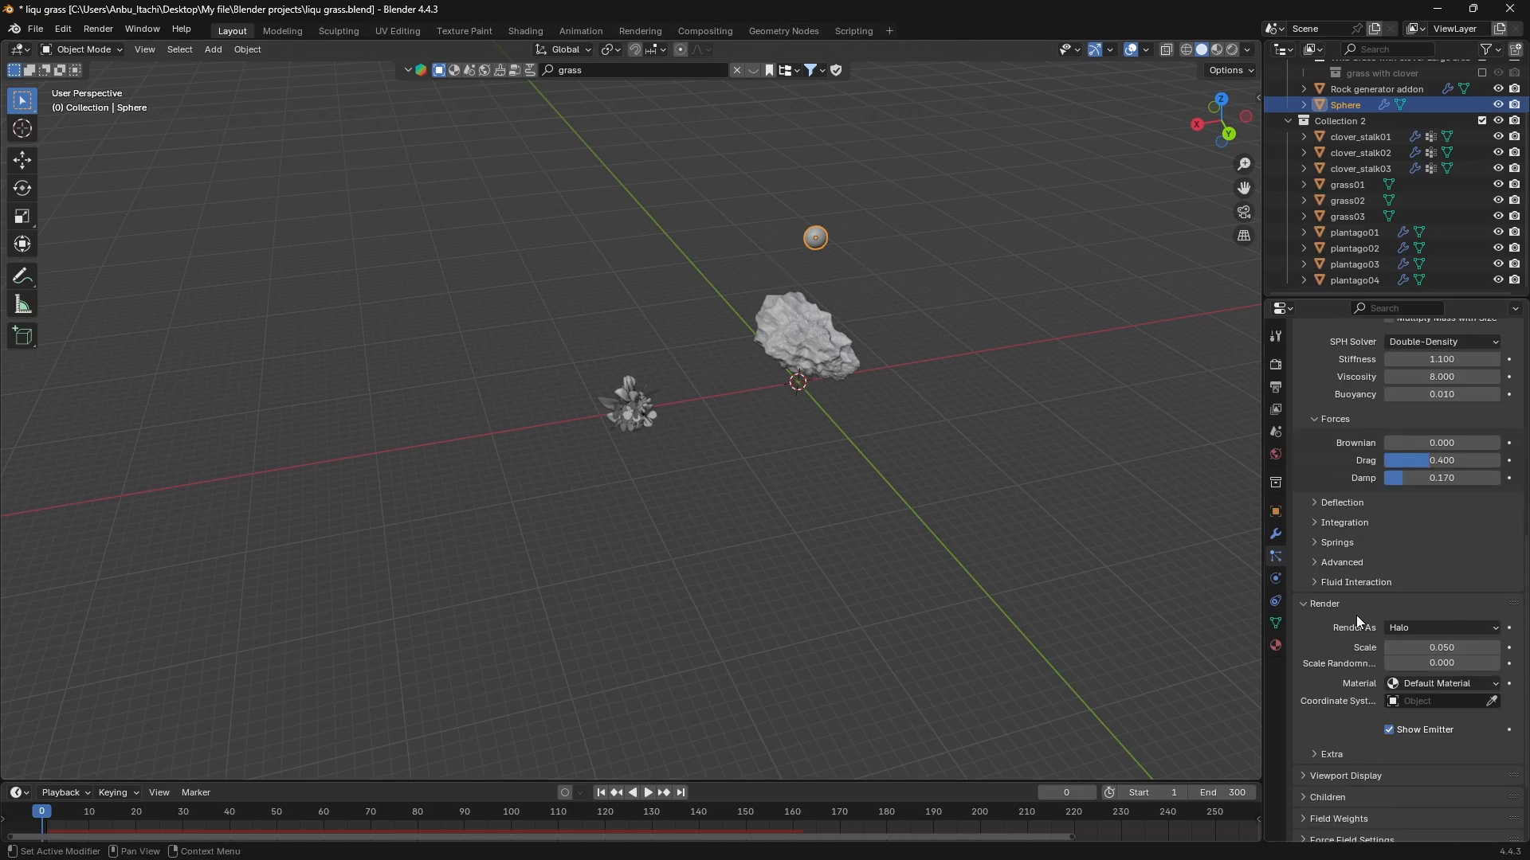
{"action": "scroll", "coordinate": [1370, 626], "scroll_direction": "down", "scroll_amount": 3}
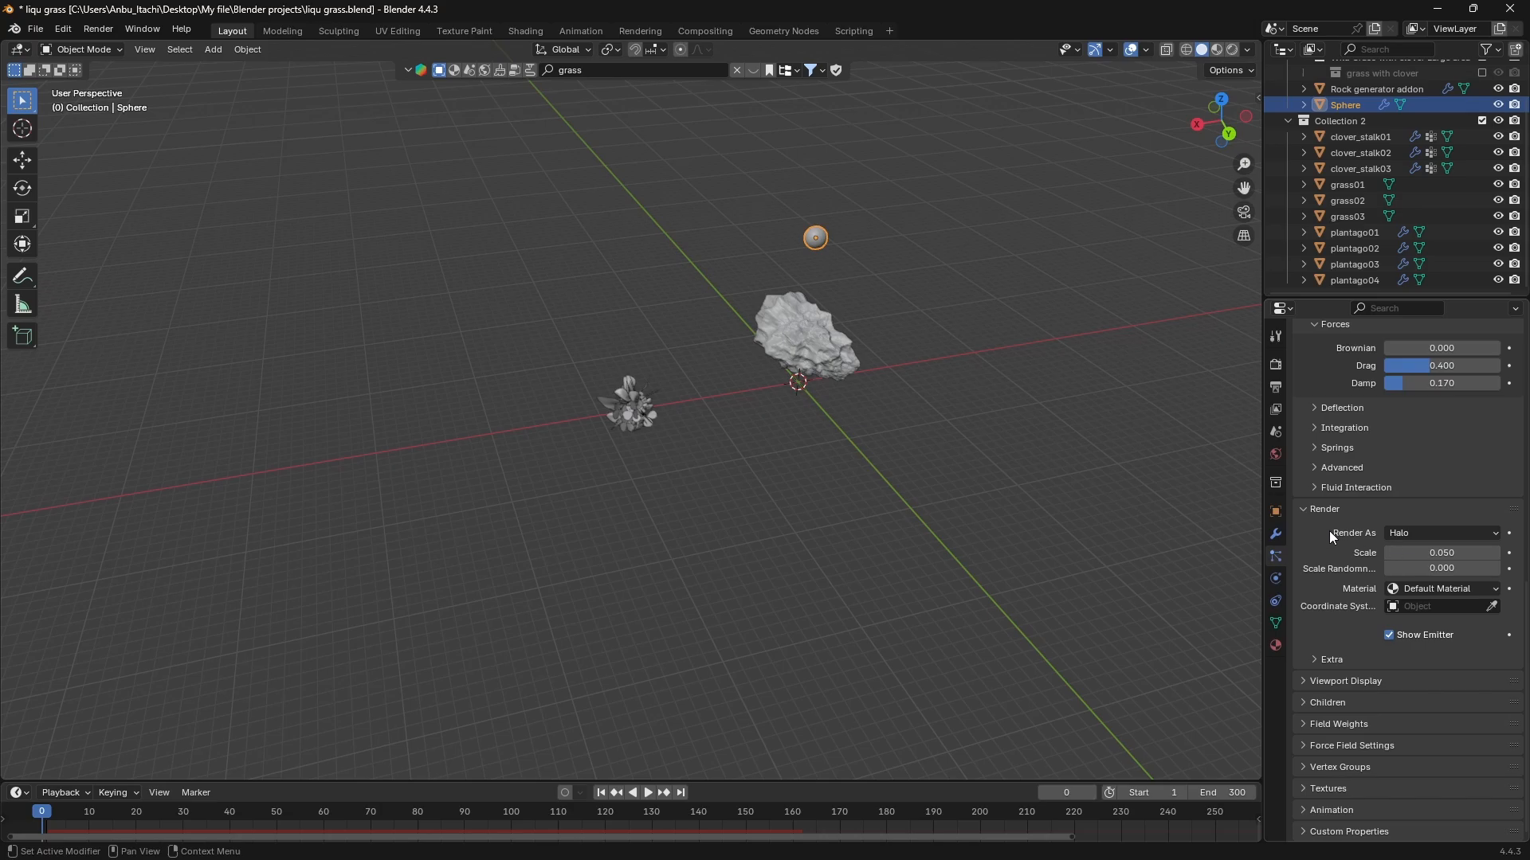
{"action": "left_click", "coordinate": [1426, 533]}
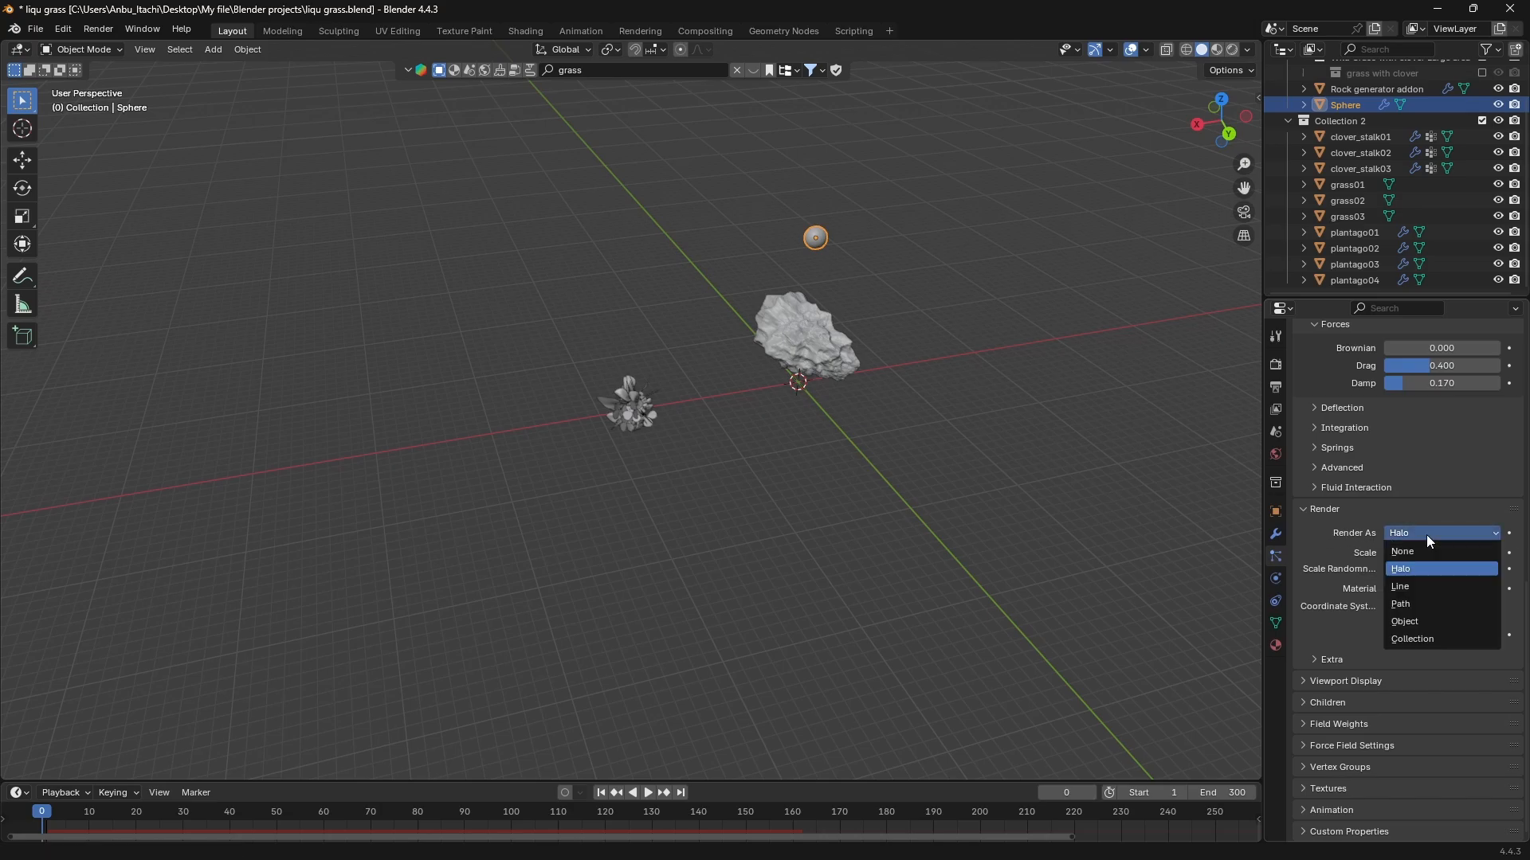
{"action": "left_click", "coordinate": [1442, 638]}
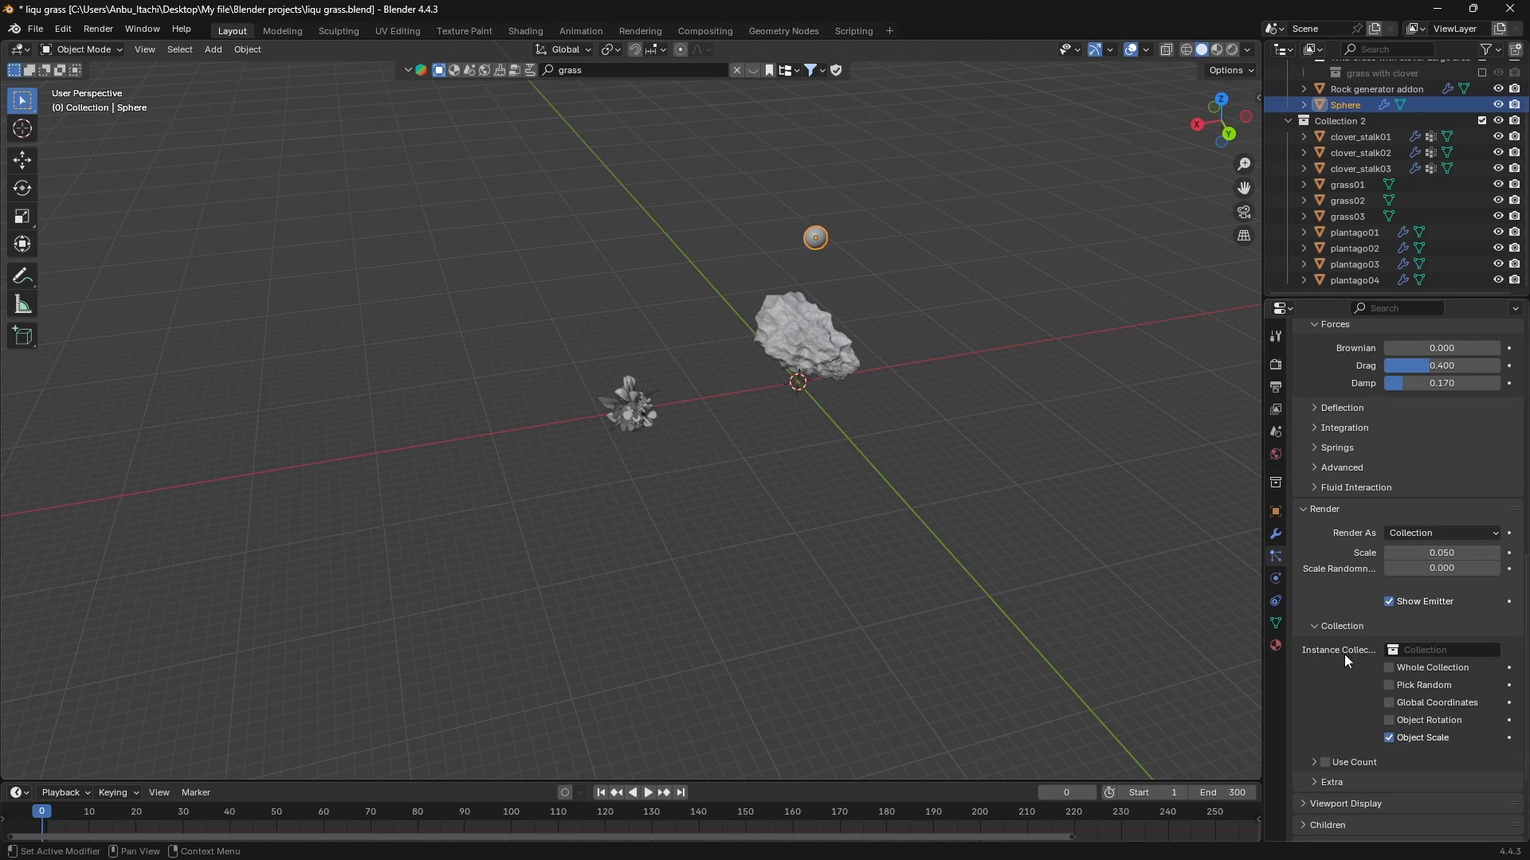
{"action": "left_click", "coordinate": [1402, 651]}
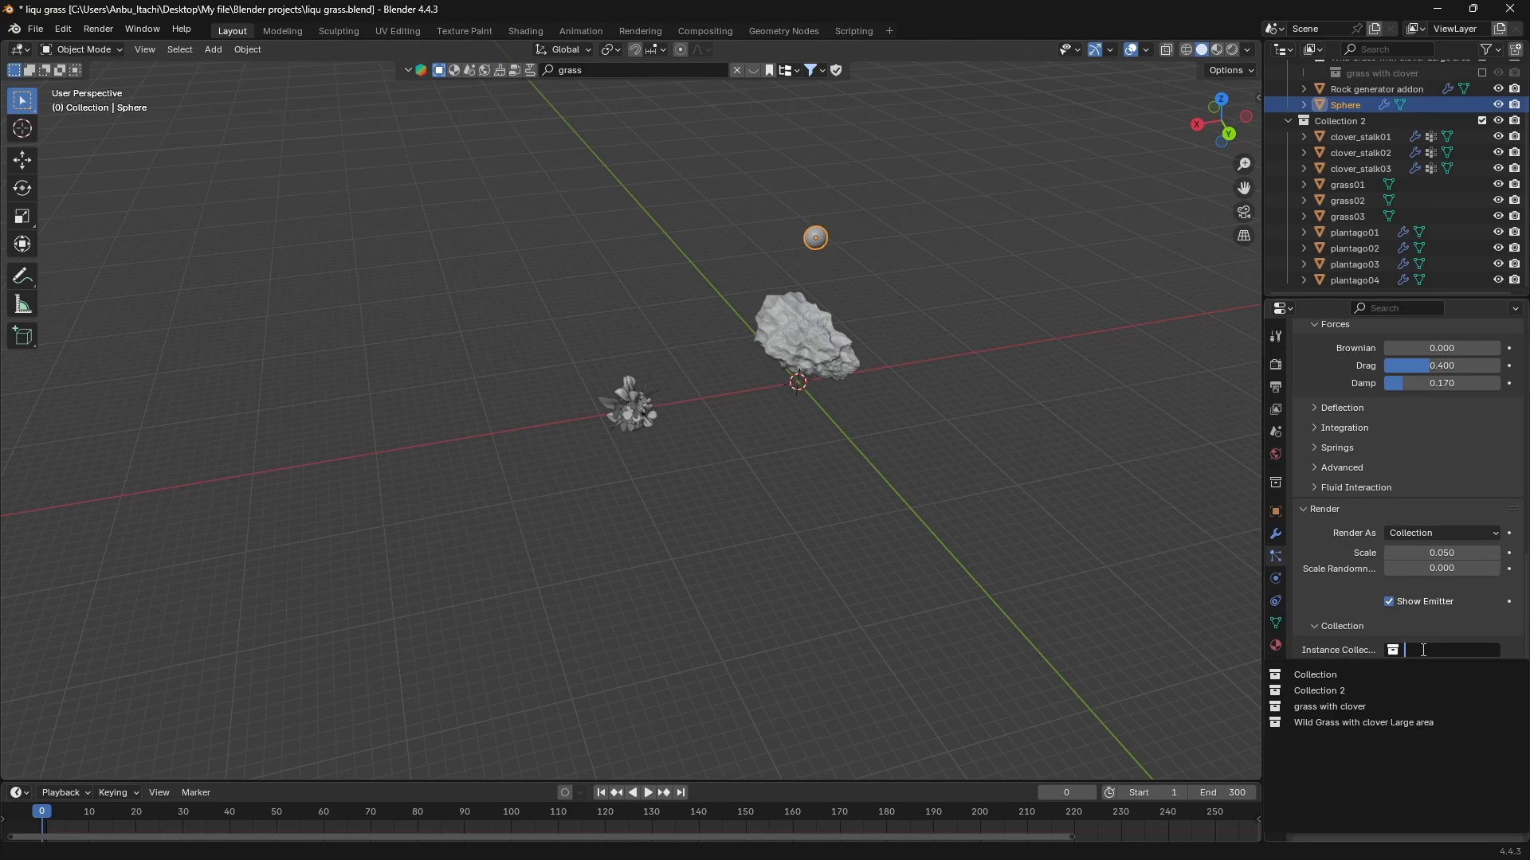
{"action": "left_click", "coordinate": [1367, 693]}
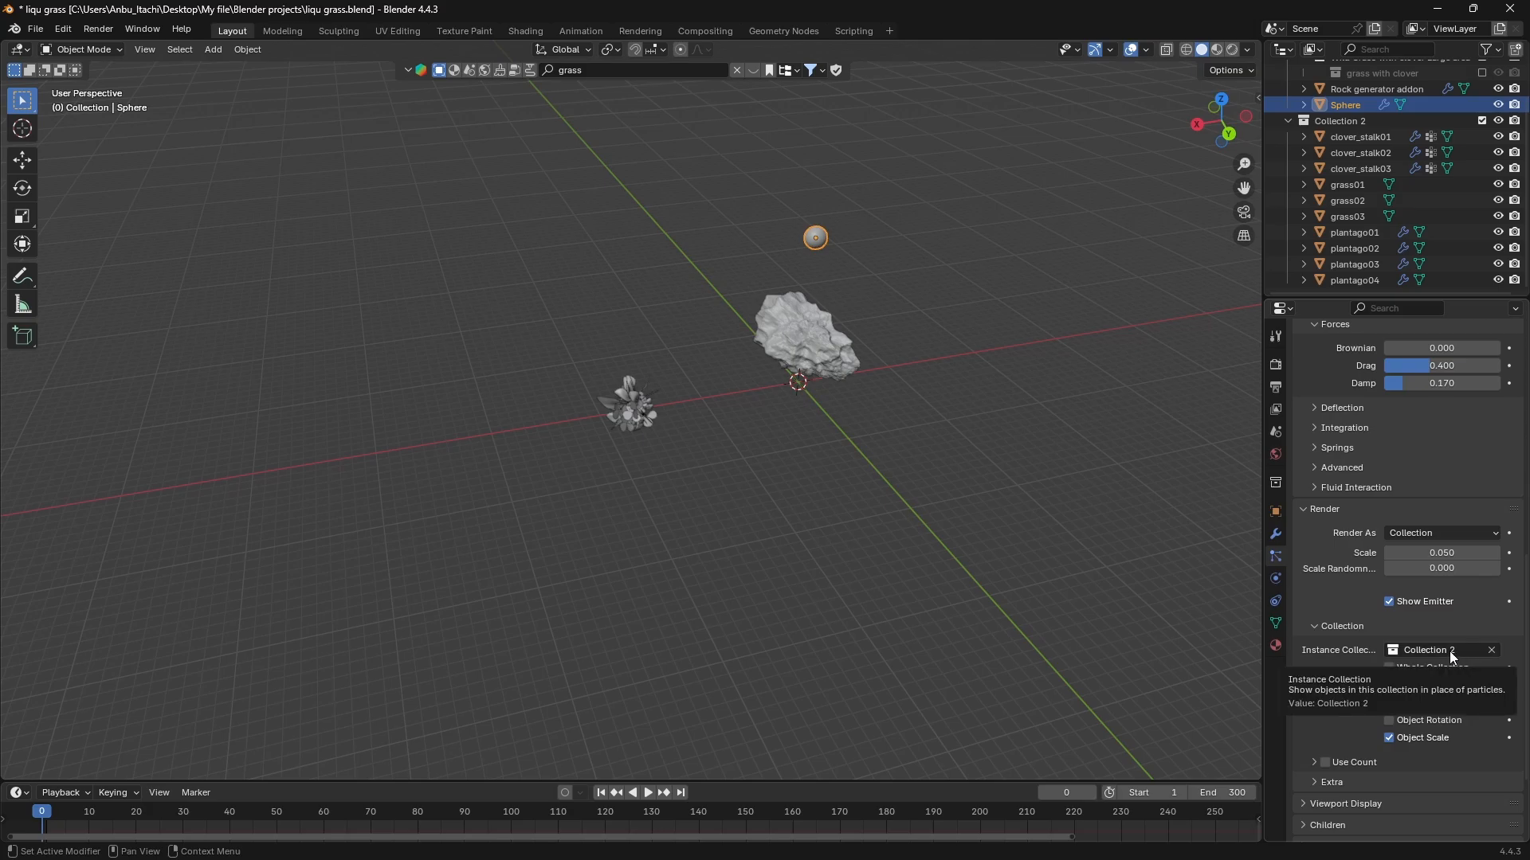
Check which plant objects belong to Collection 2, the collection instanced by the particles.
{"action": "left_click_drag", "start_coordinate": [597, 354], "coordinate": [668, 452]}
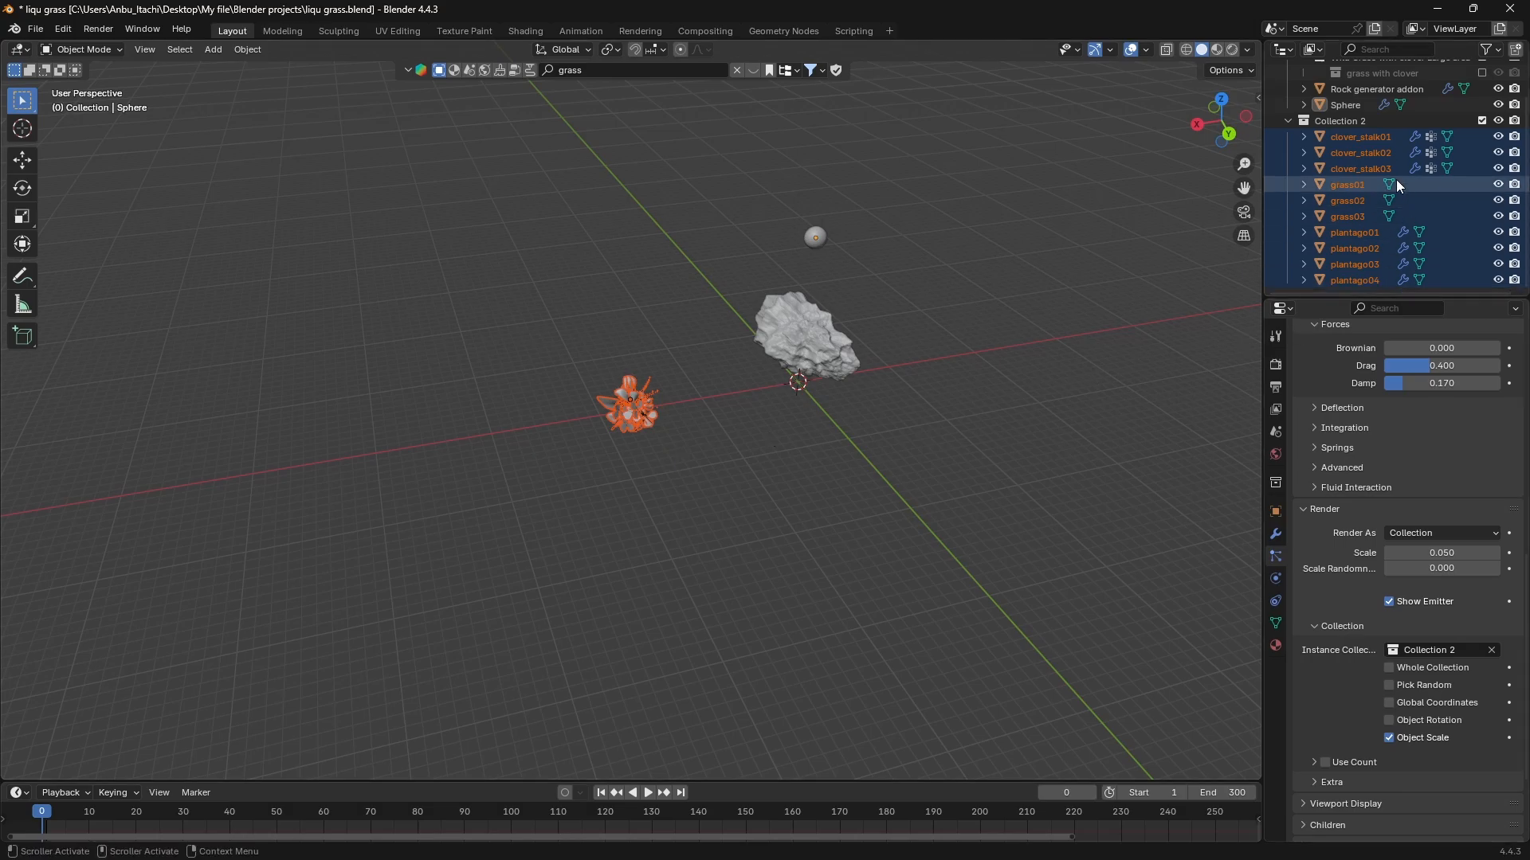
{"action": "left_click", "coordinate": [1352, 126]}
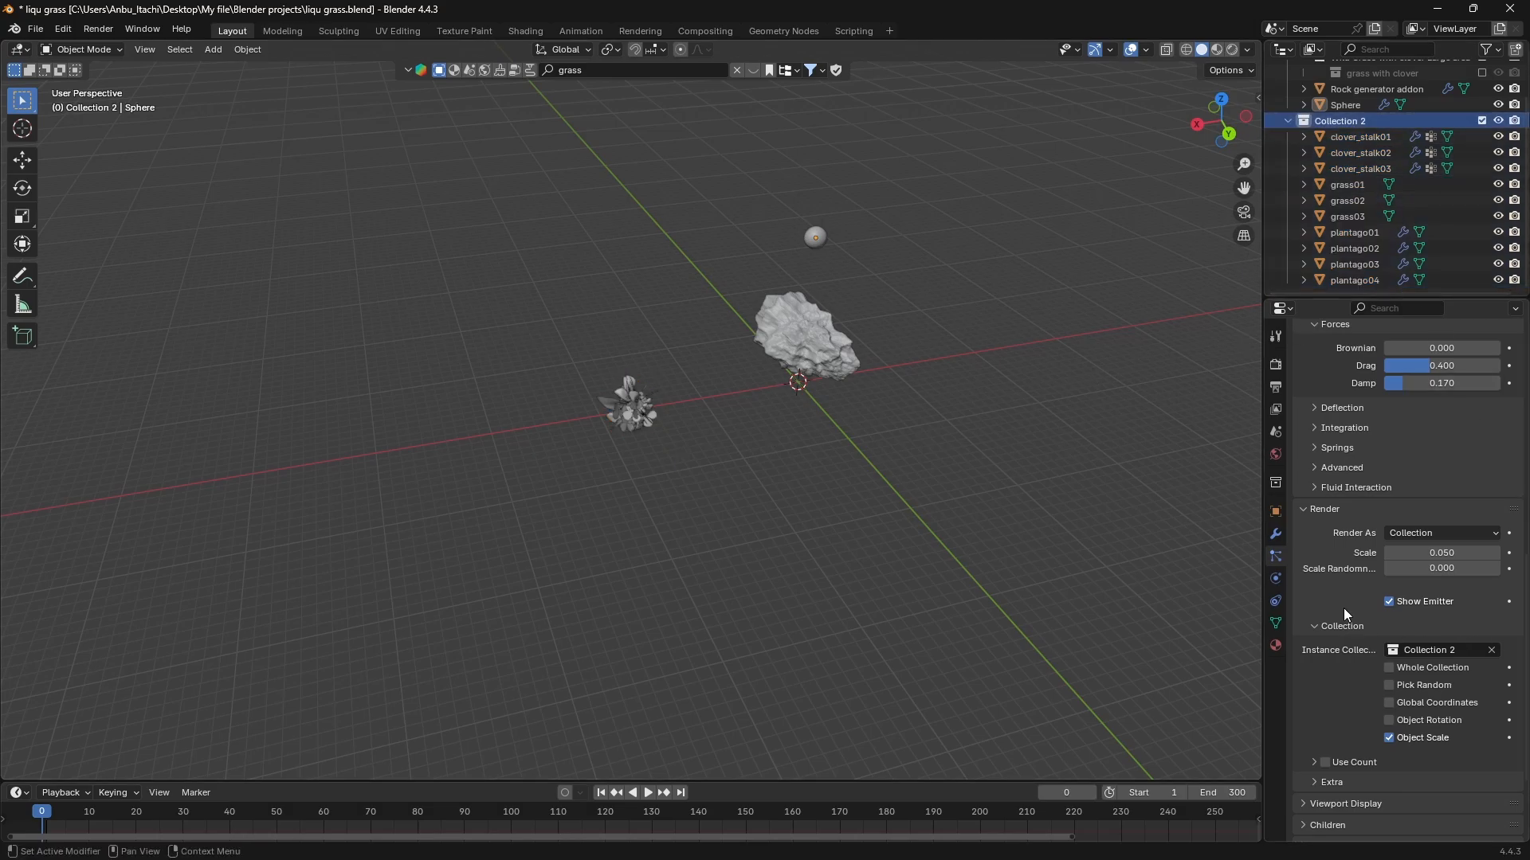
{"action": "scroll", "coordinate": [959, 519], "scroll_direction": "down", "scroll_amount": 2}
Play the simulation, select the emitter sphere and examine the plant instances around it up close.
{"action": "scroll", "coordinate": [953, 511], "scroll_direction": "up", "scroll_amount": 5}
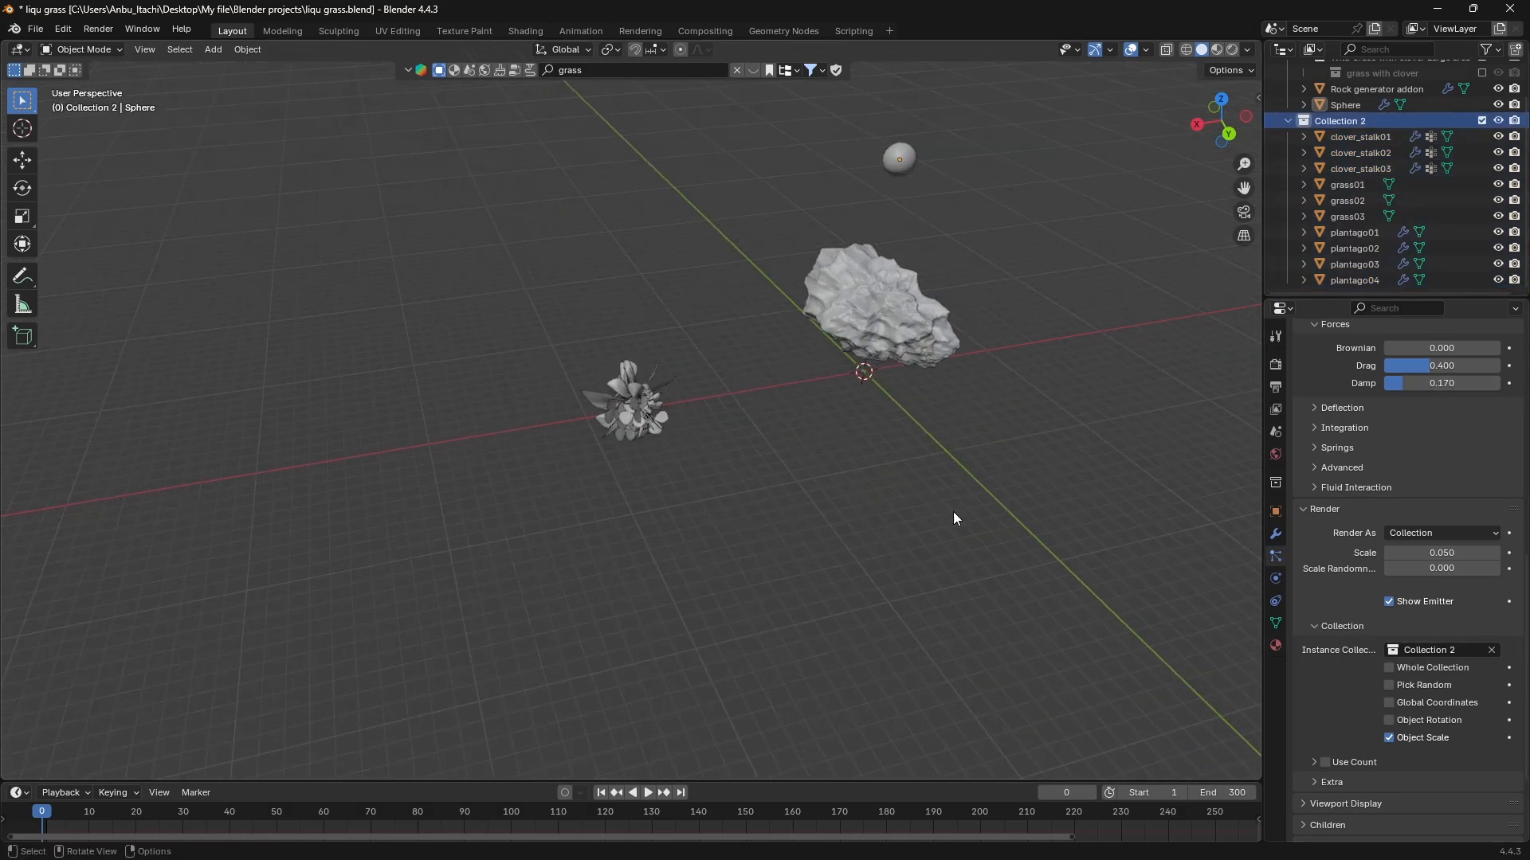
{"action": "key", "text": "space"}
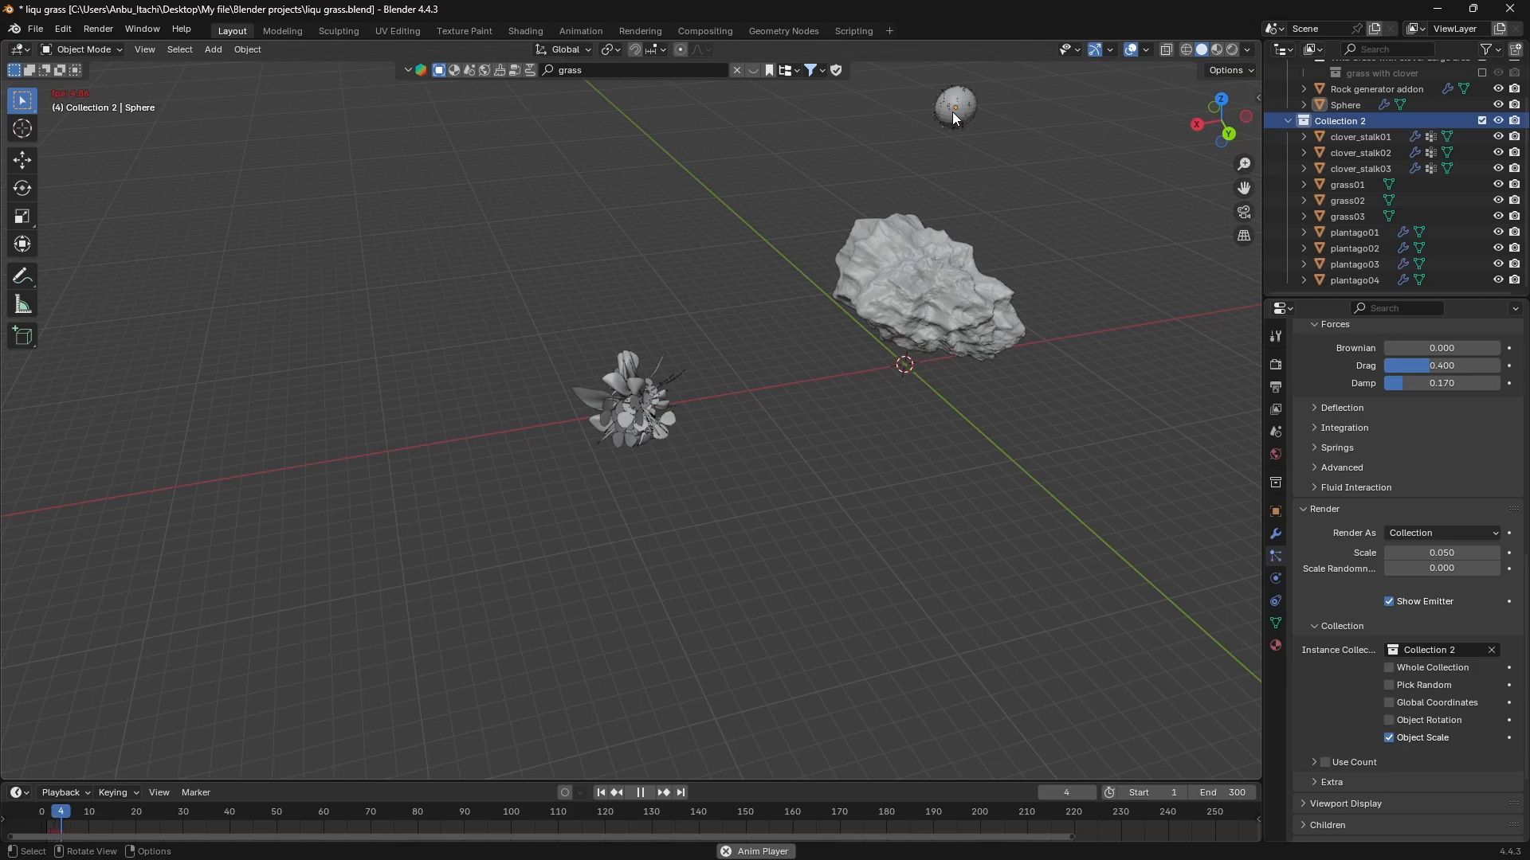
{"action": "left_click", "coordinate": [953, 112]}
{"action": "key", "text": "KP_Decimal"}
{"action": "middle_click_drag", "start_coordinate": [840, 217], "coordinate": [824, 150]}
{"action": "key", "text": "space"}
{"action": "scroll", "coordinate": [811, 327], "scroll_direction": "down", "scroll_amount": 3}
{"action": "key", "text": "Right"}
{"action": "key", "text": "Right"}
{"action": "key", "text": "Right"}
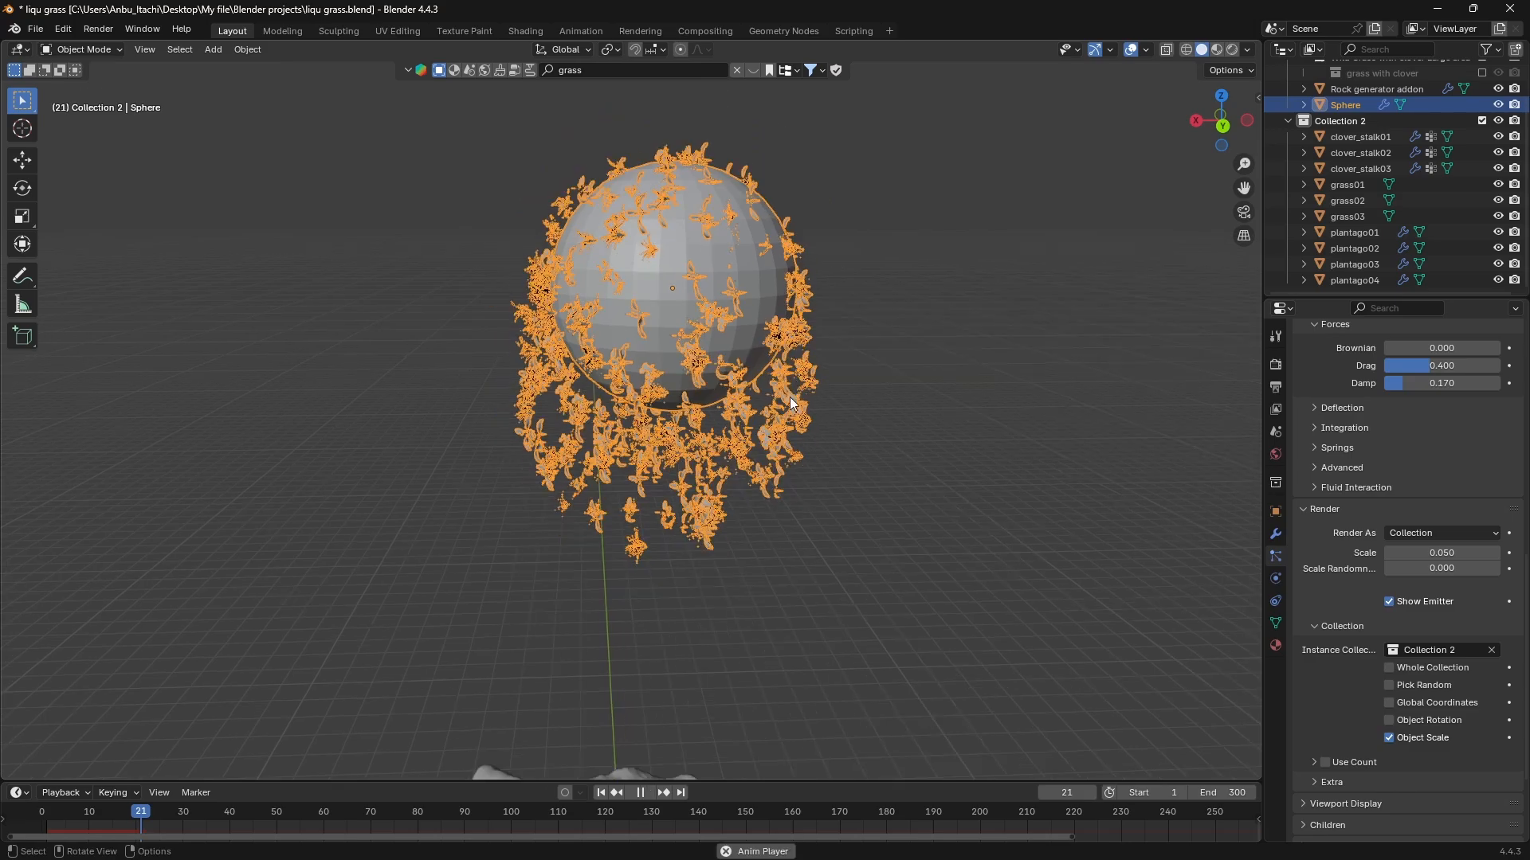
Select all the plant objects of Collection 2 and try scaling them up to enlarge the sphere's particle instances.
{"action": "mouse_move", "coordinate": [790, 397]}
{"action": "middle_mouse_down"}
{"action": "mouse_move", "coordinate": [883, 427]}
{"action": "mouse_move", "coordinate": [797, 401]}
{"action": "middle_mouse_up"}
{"action": "scroll", "coordinate": [750, 458], "scroll_direction": "down", "scroll_amount": 3}
{"action": "middle_click_drag", "start_coordinate": [730, 483], "coordinate": [907, 434], "text": "shift"}
{"action": "left_click", "coordinate": [777, 537]}
{"action": "scroll", "coordinate": [585, 596], "scroll_direction": "down", "scroll_amount": 1}
{"action": "scroll", "coordinate": [586, 596], "scroll_direction": "down", "scroll_amount": 1}
{"action": "middle_click_drag", "start_coordinate": [462, 629], "coordinate": [767, 508], "text": "shift"}
{"action": "left_click_drag", "start_coordinate": [382, 541], "coordinate": [614, 775]}
{"action": "scroll", "coordinate": [617, 733], "scroll_direction": "down", "scroll_amount": 2}
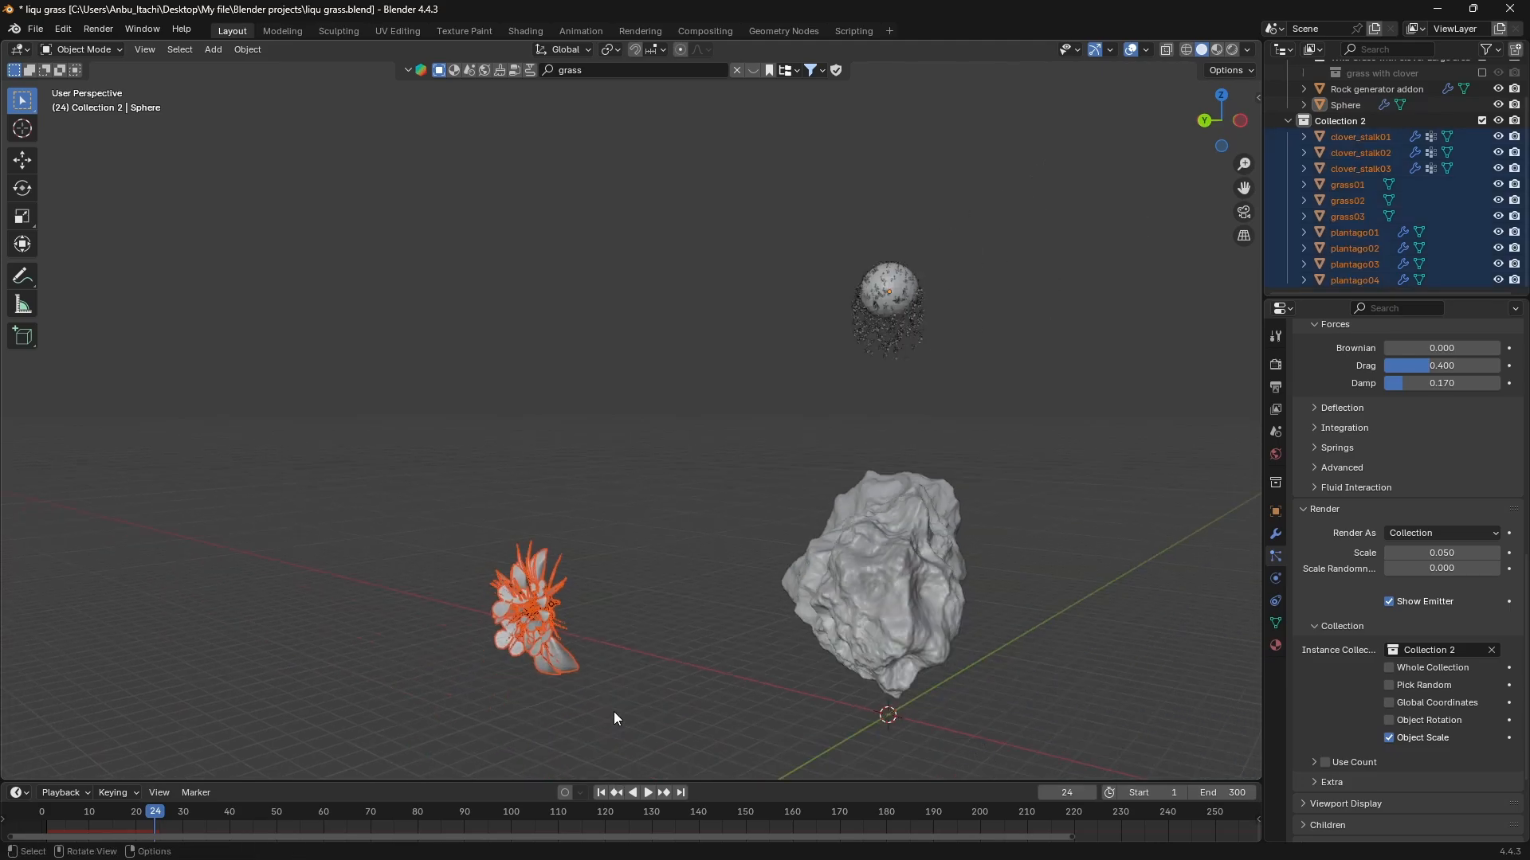
{"action": "key", "text": "s"}
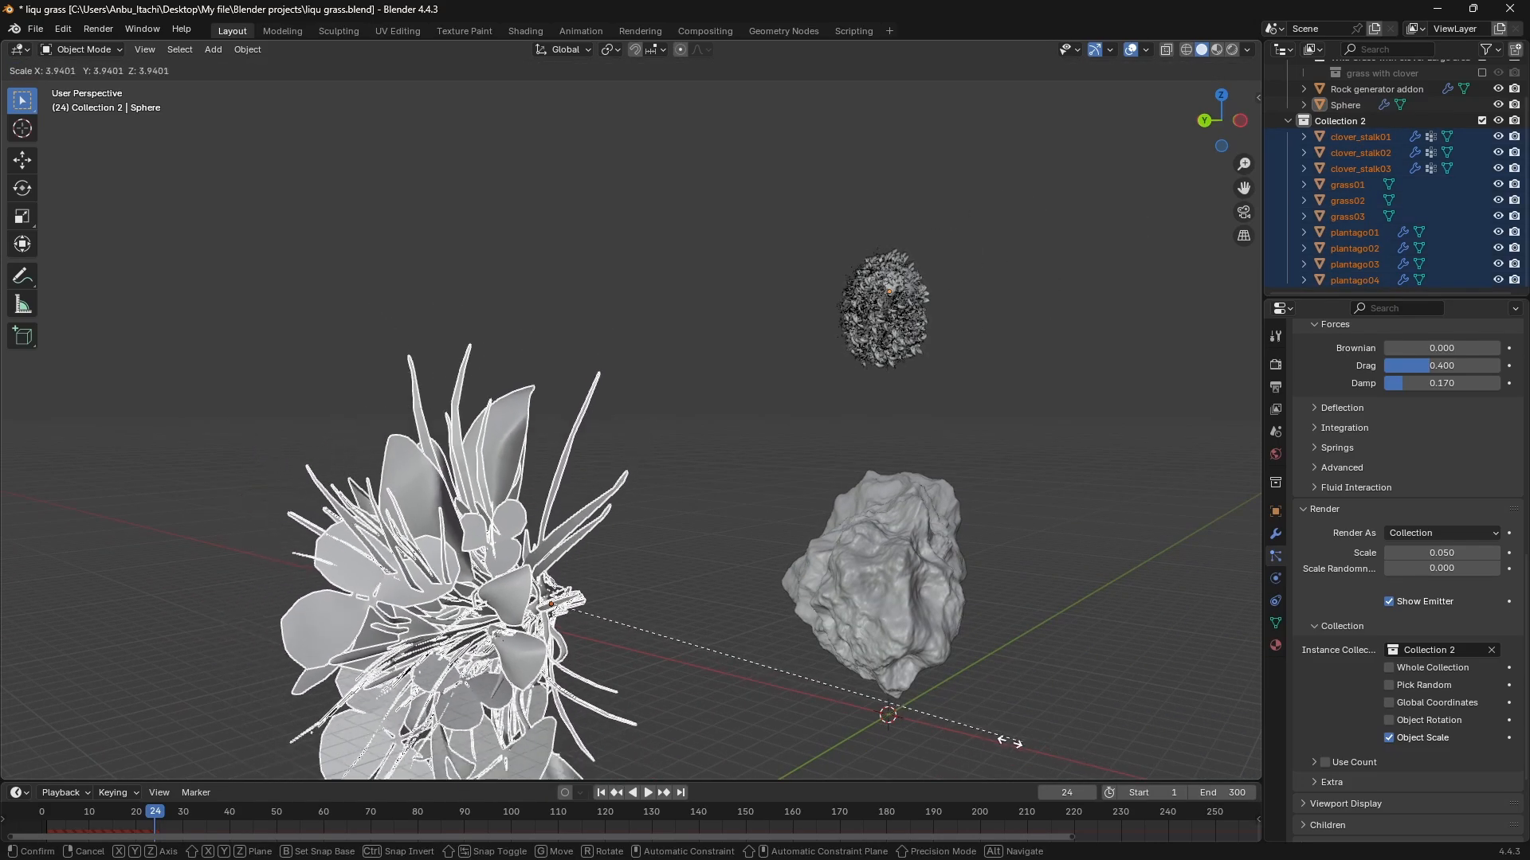
{"action": "key", "text": "Escape"}
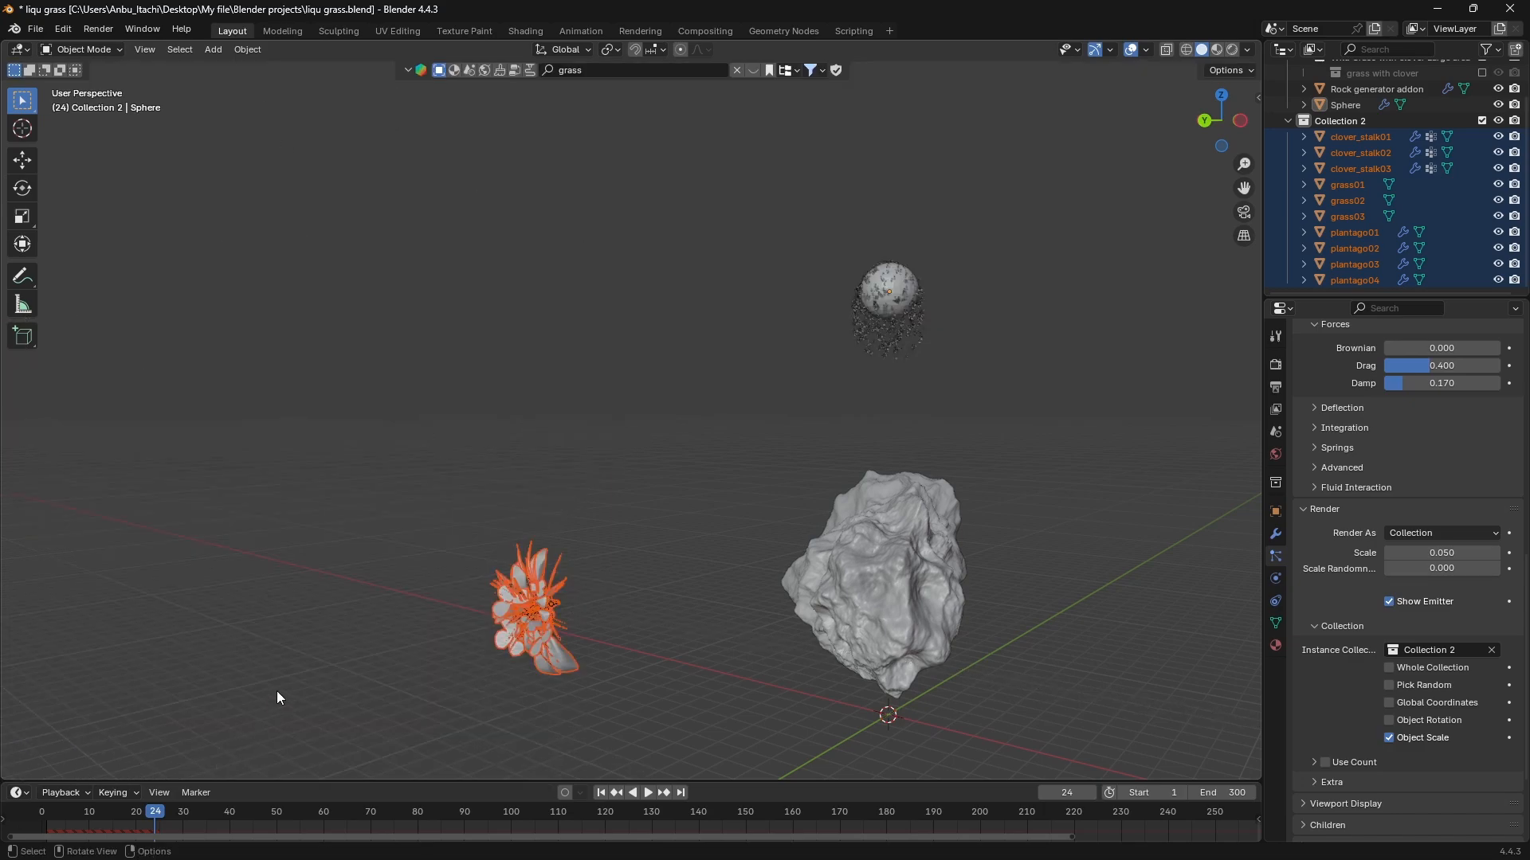
{"action": "scroll", "coordinate": [806, 456], "scroll_direction": "up", "scroll_amount": 5}
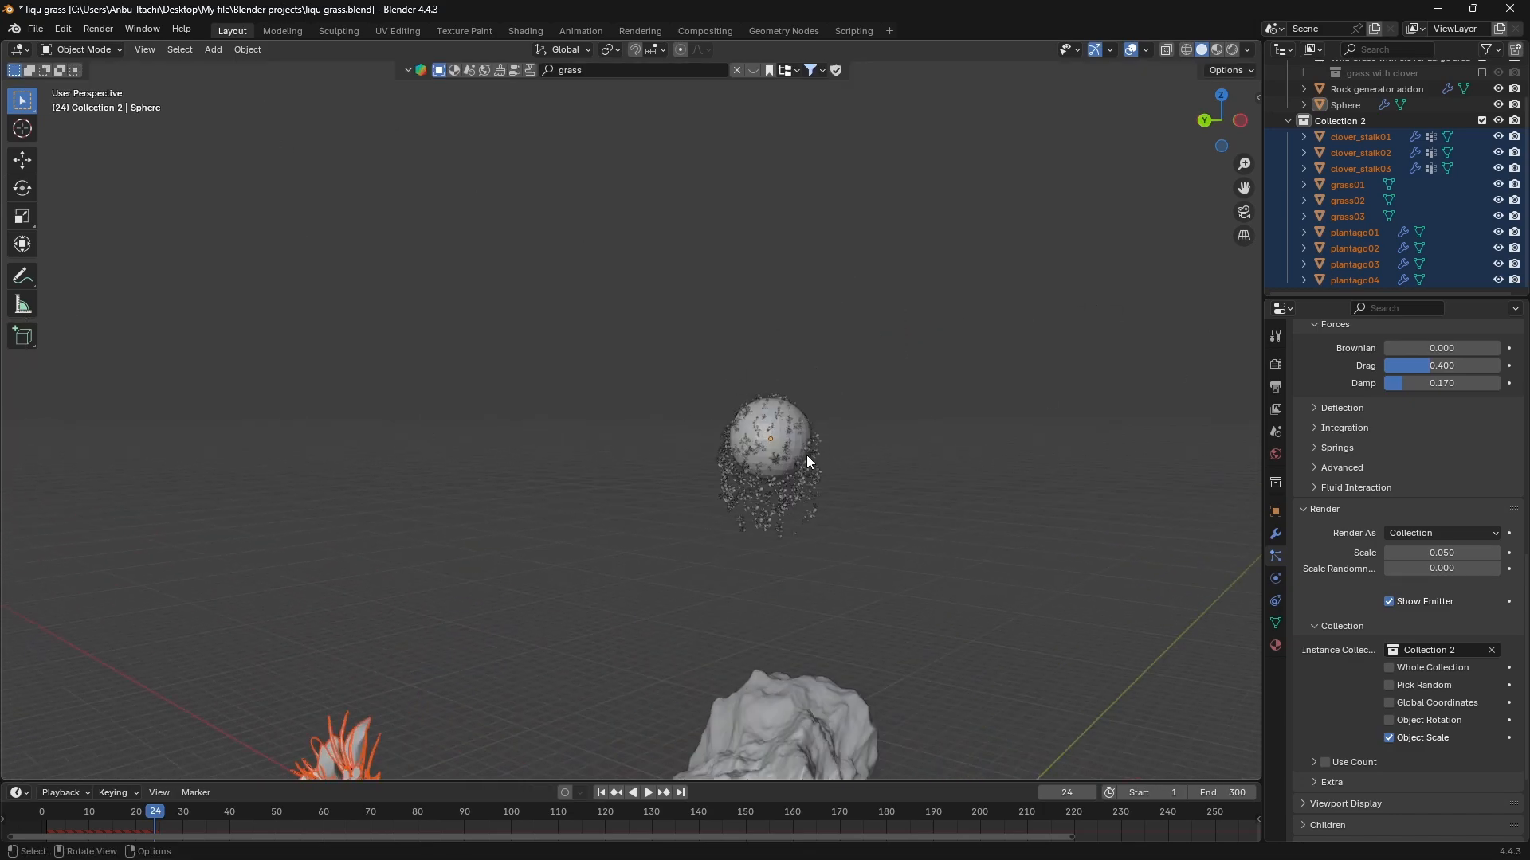
{"action": "middle_click_drag", "start_coordinate": [805, 459], "coordinate": [465, 528], "text": "shift"}
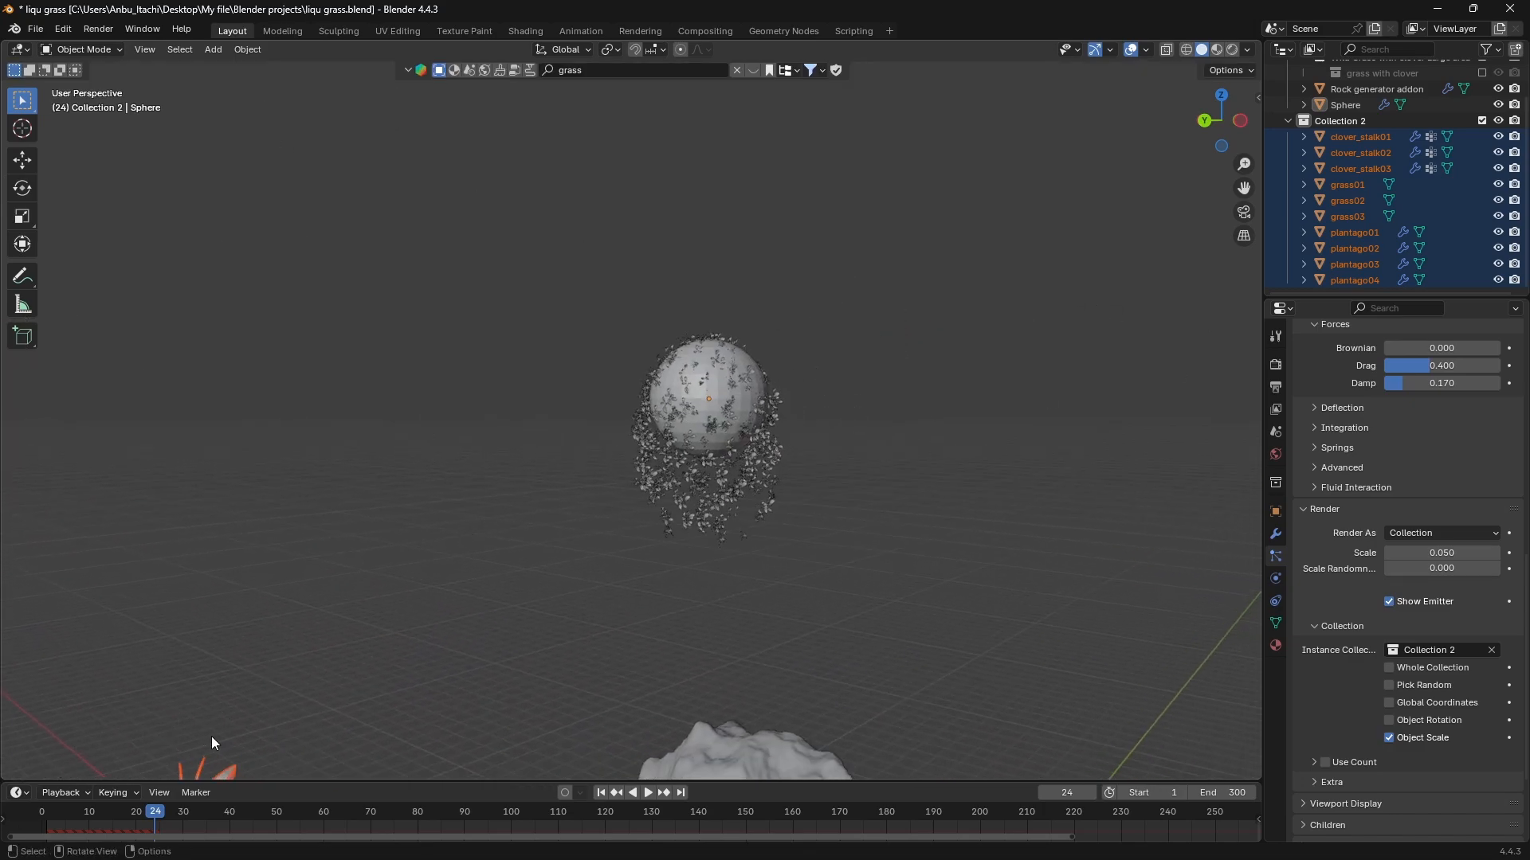
{"action": "key", "text": "d"}
{"action": "mouse_move", "coordinate": [209, 772]}
{"action": "left_mouse_down"}
{"action": "mouse_move", "coordinate": [206, 664]}
{"action": "mouse_move", "coordinate": [221, 761]}
{"action": "left_mouse_up"}
{"action": "mouse_move", "coordinate": [220, 759]}
{"action": "right_mouse_down"}
{"action": "mouse_move", "coordinate": [238, 733]}
{"action": "mouse_move", "coordinate": [323, 710]}
{"action": "mouse_move", "coordinate": [358, 733]}
{"action": "right_mouse_up"}
{"action": "mouse_move", "coordinate": [677, 527]}
{"action": "left_mouse_down"}
{"action": "mouse_move", "coordinate": [673, 556]}
{"action": "mouse_move", "coordinate": [691, 490]}
{"action": "mouse_move", "coordinate": [641, 521]}
{"action": "left_mouse_up"}
{"action": "mouse_move", "coordinate": [650, 524]}
{"action": "right_mouse_down"}
{"action": "mouse_move", "coordinate": [709, 539]}
{"action": "mouse_move", "coordinate": [908, 512]}
{"action": "right_mouse_up"}
{"action": "key", "text": "Escape"}
Try enlarging the selected Collection 2 plants again to compare the instance size in a closer view of the sphere.
{"action": "key", "text": "s"}
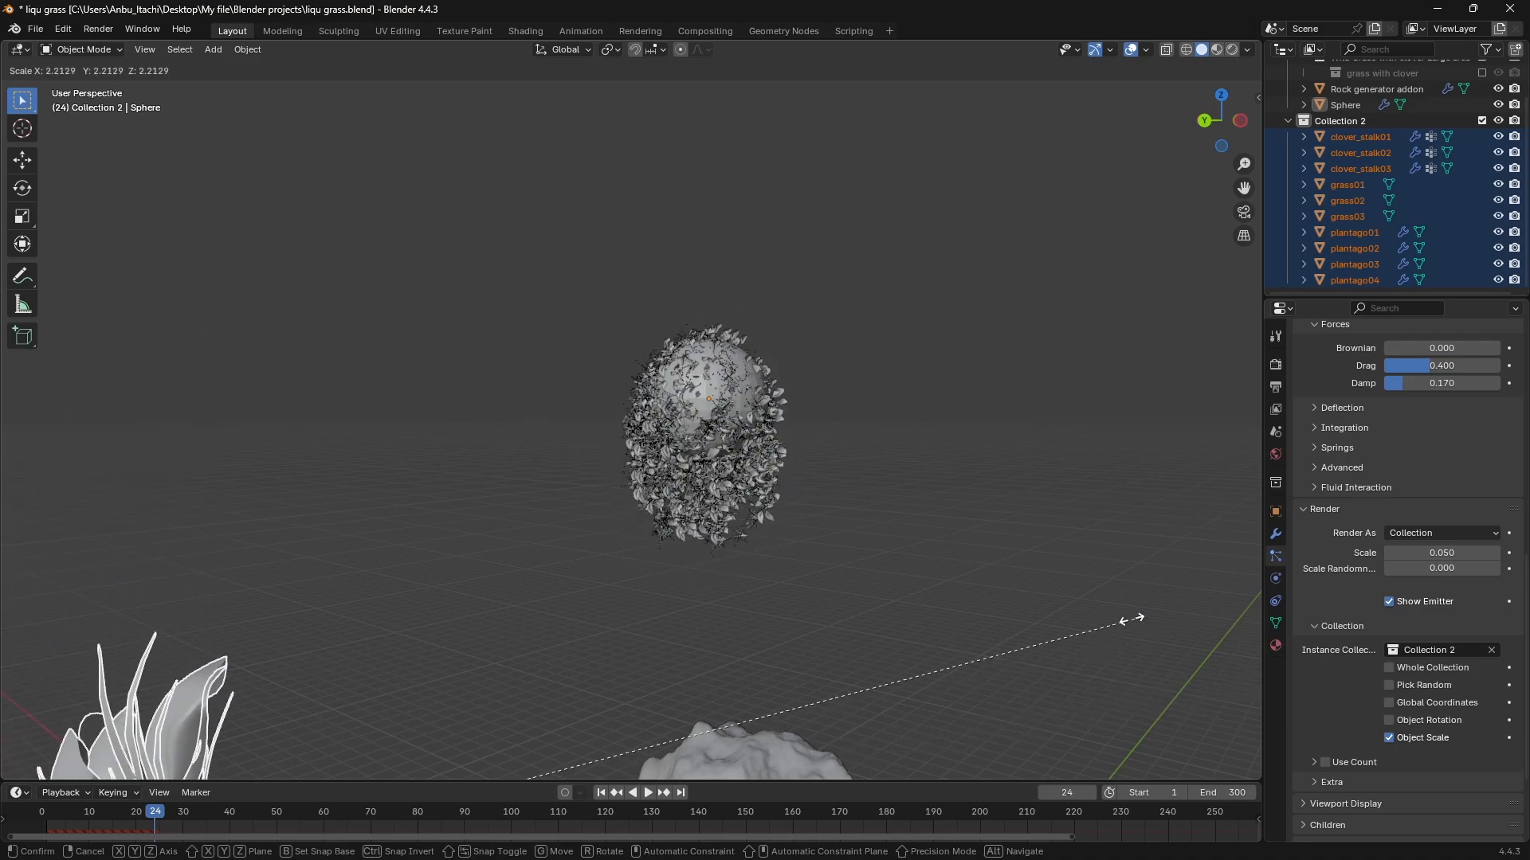
{"action": "right_click", "coordinate": [750, 529]}
{"action": "scroll", "coordinate": [750, 529], "scroll_direction": "down", "scroll_amount": 3}
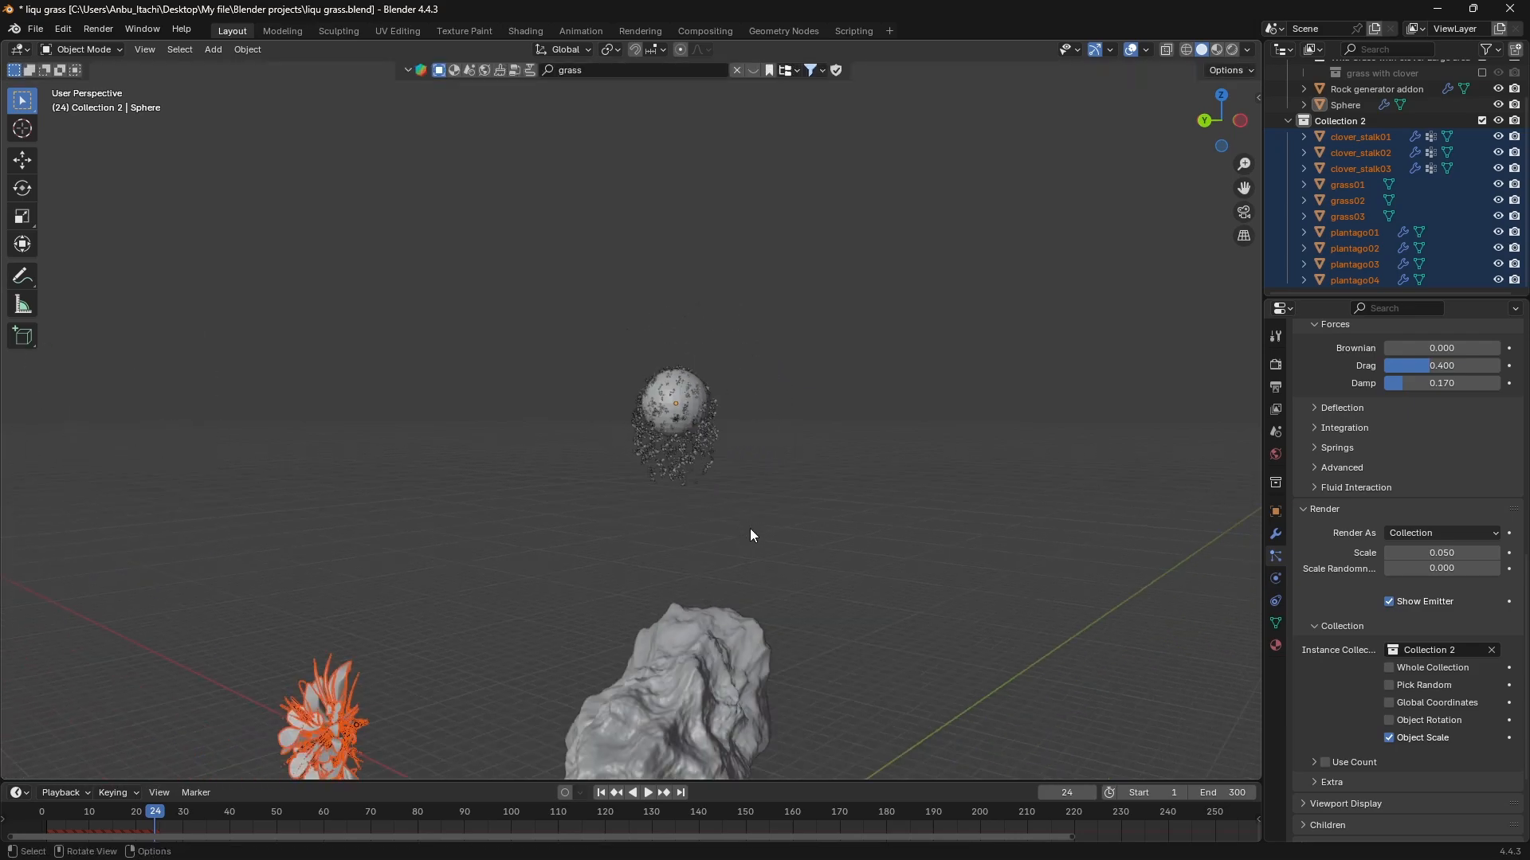
{"action": "scroll", "coordinate": [750, 532], "scroll_direction": "up", "scroll_amount": 1}
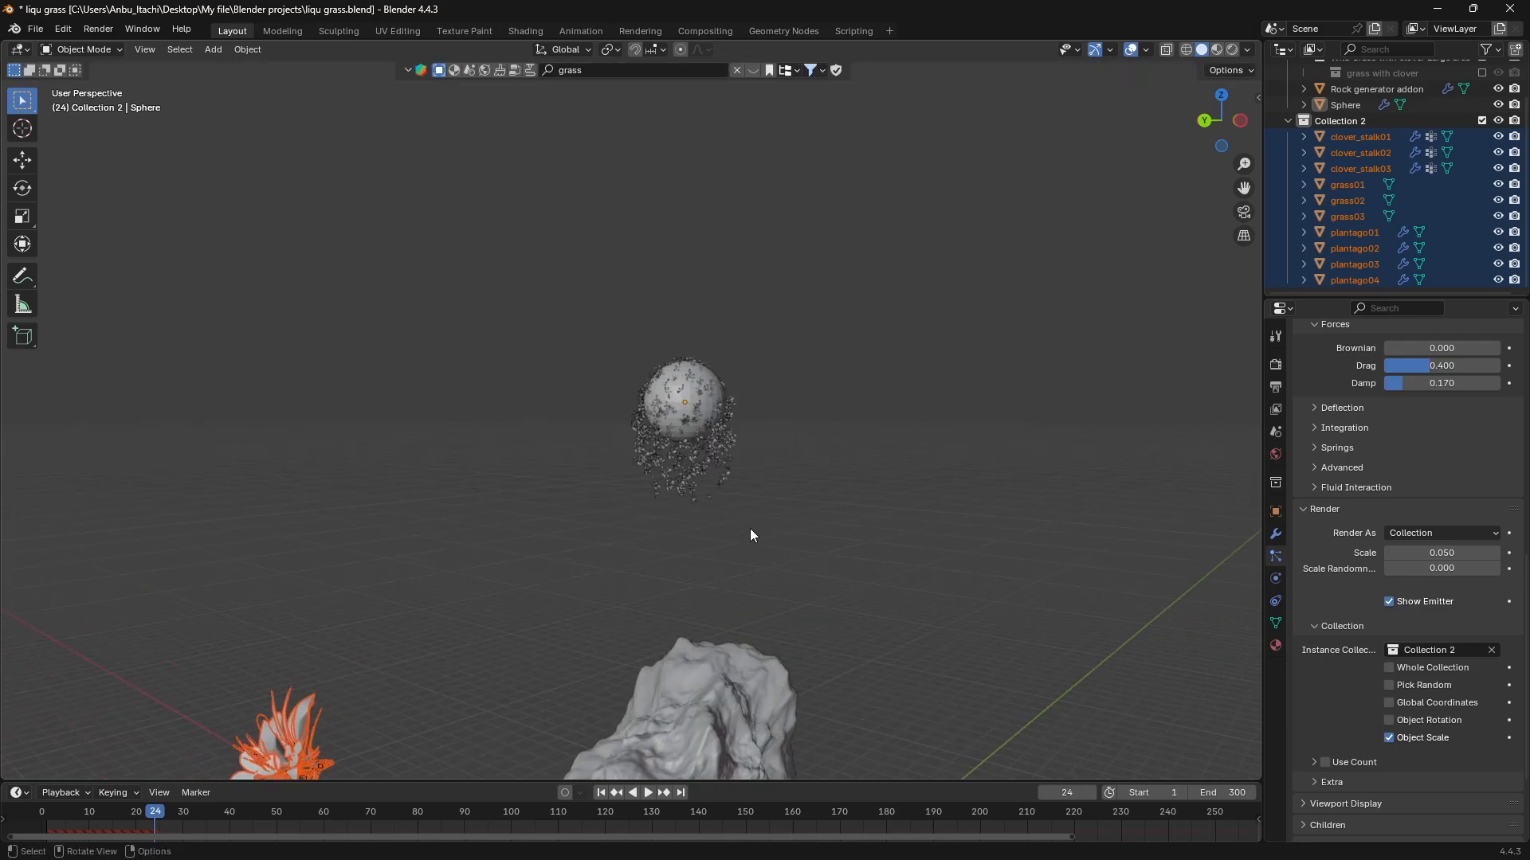
Deselect the plants, resume the simulation and examine from several angles how the plant instances fall onto the rock.
{"action": "left_click", "coordinate": [749, 527]}
{"action": "key", "text": "space"}
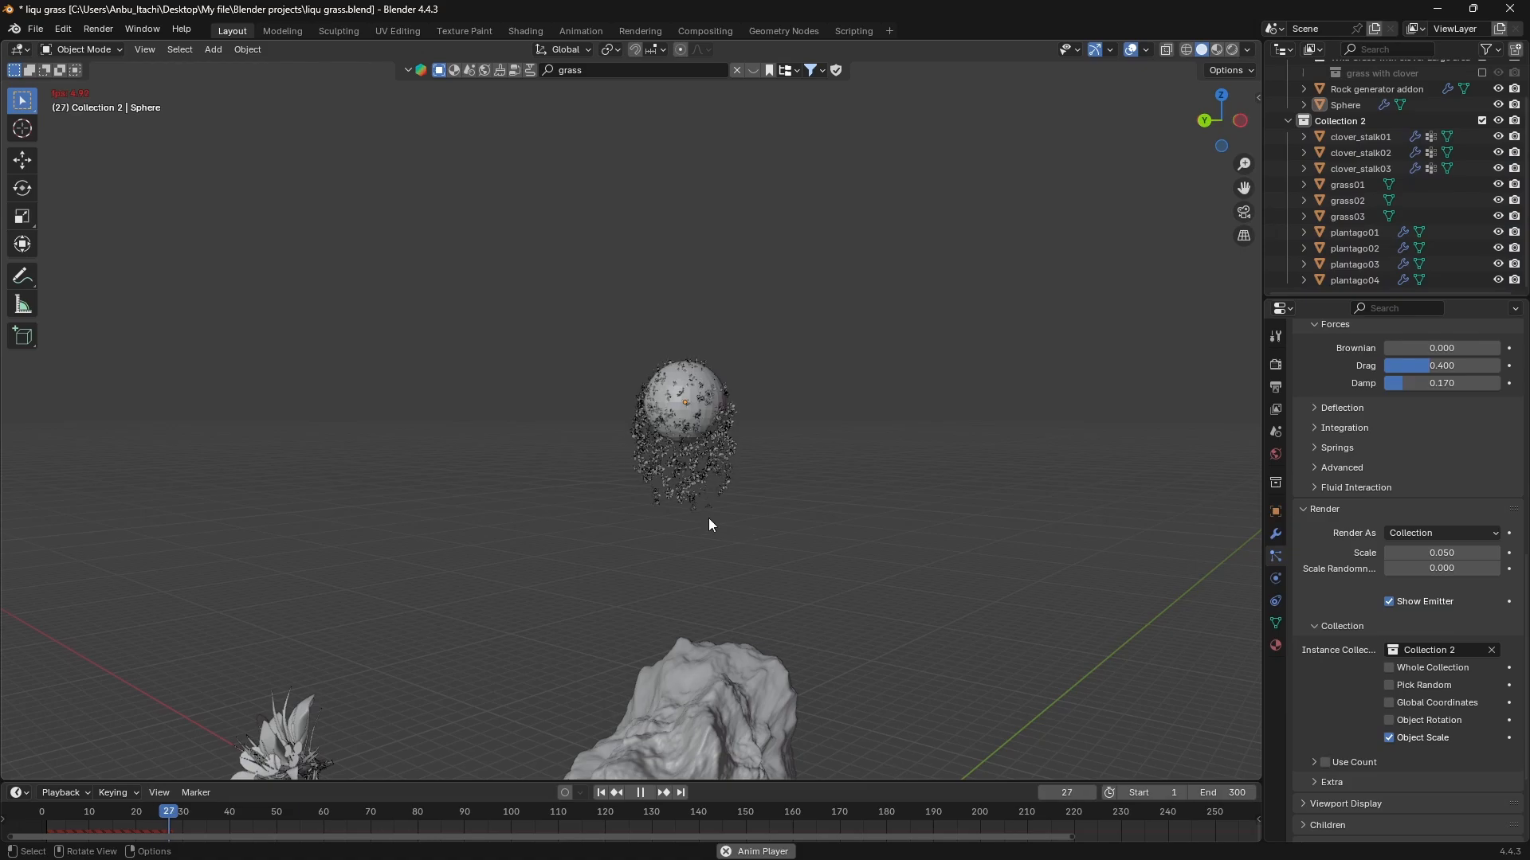
{"action": "middle_click_drag", "start_coordinate": [709, 518], "coordinate": [673, 387]}
{"action": "scroll", "coordinate": [671, 510], "scroll_direction": "down", "scroll_amount": 3}
{"action": "scroll", "coordinate": [672, 510], "scroll_direction": "up", "scroll_amount": 5}
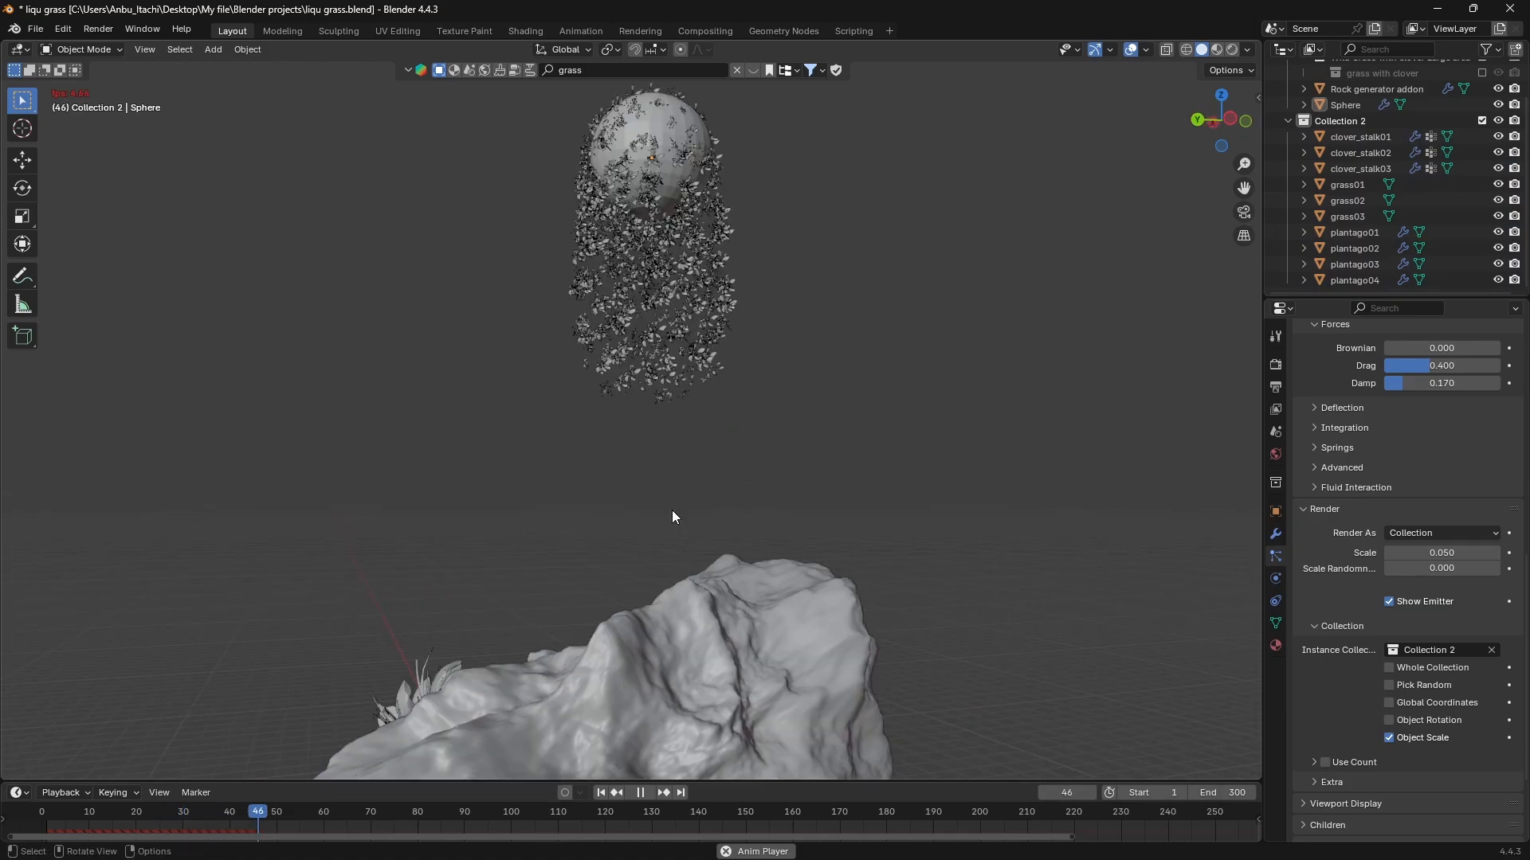
{"action": "scroll", "coordinate": [672, 516], "scroll_direction": "up", "scroll_amount": 2}
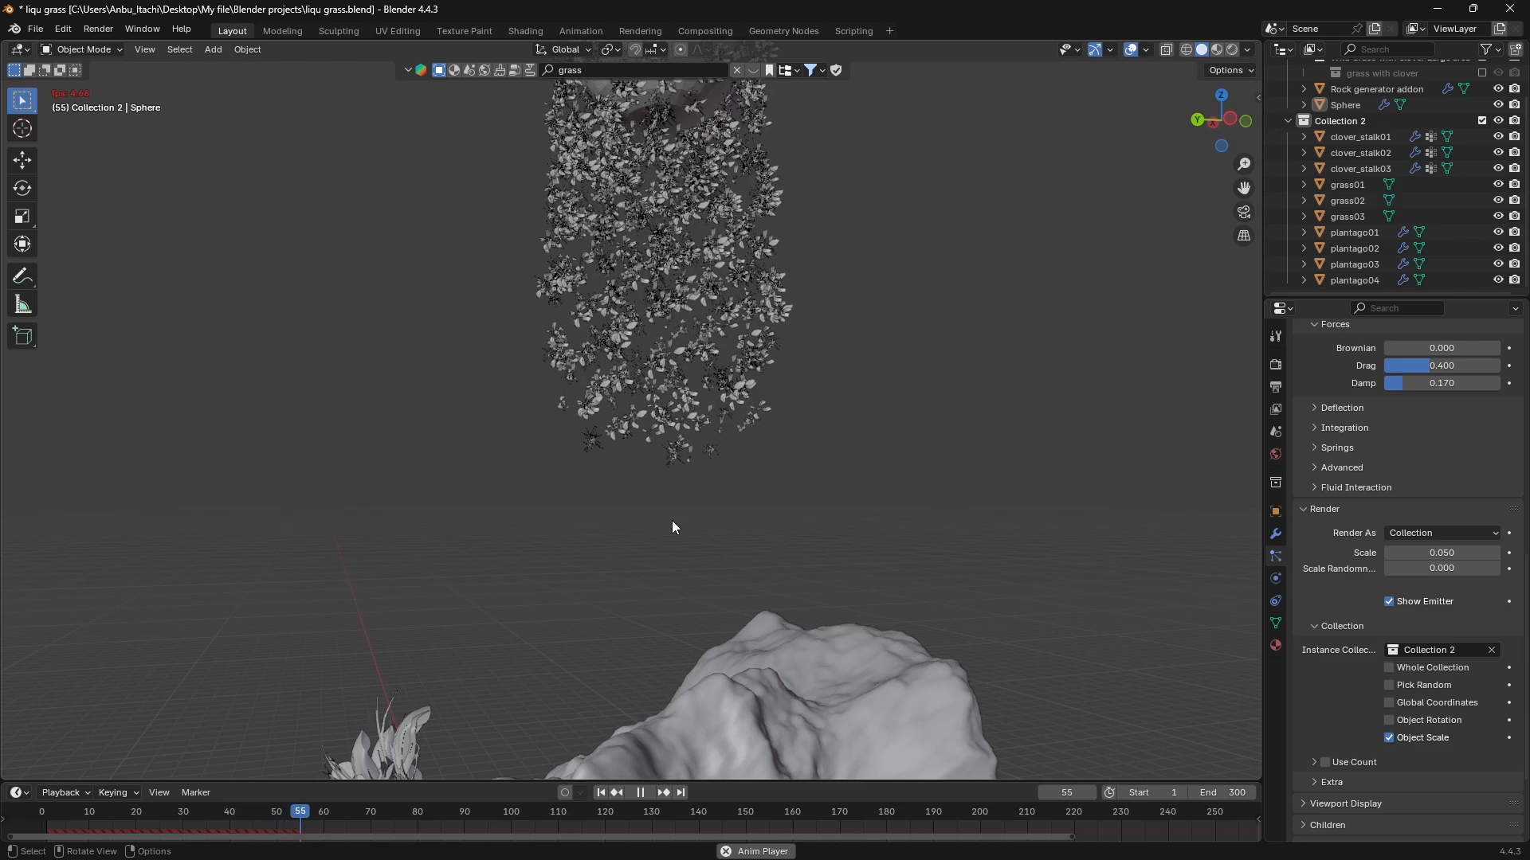
{"action": "scroll", "coordinate": [671, 523], "scroll_direction": "down", "scroll_amount": 2}
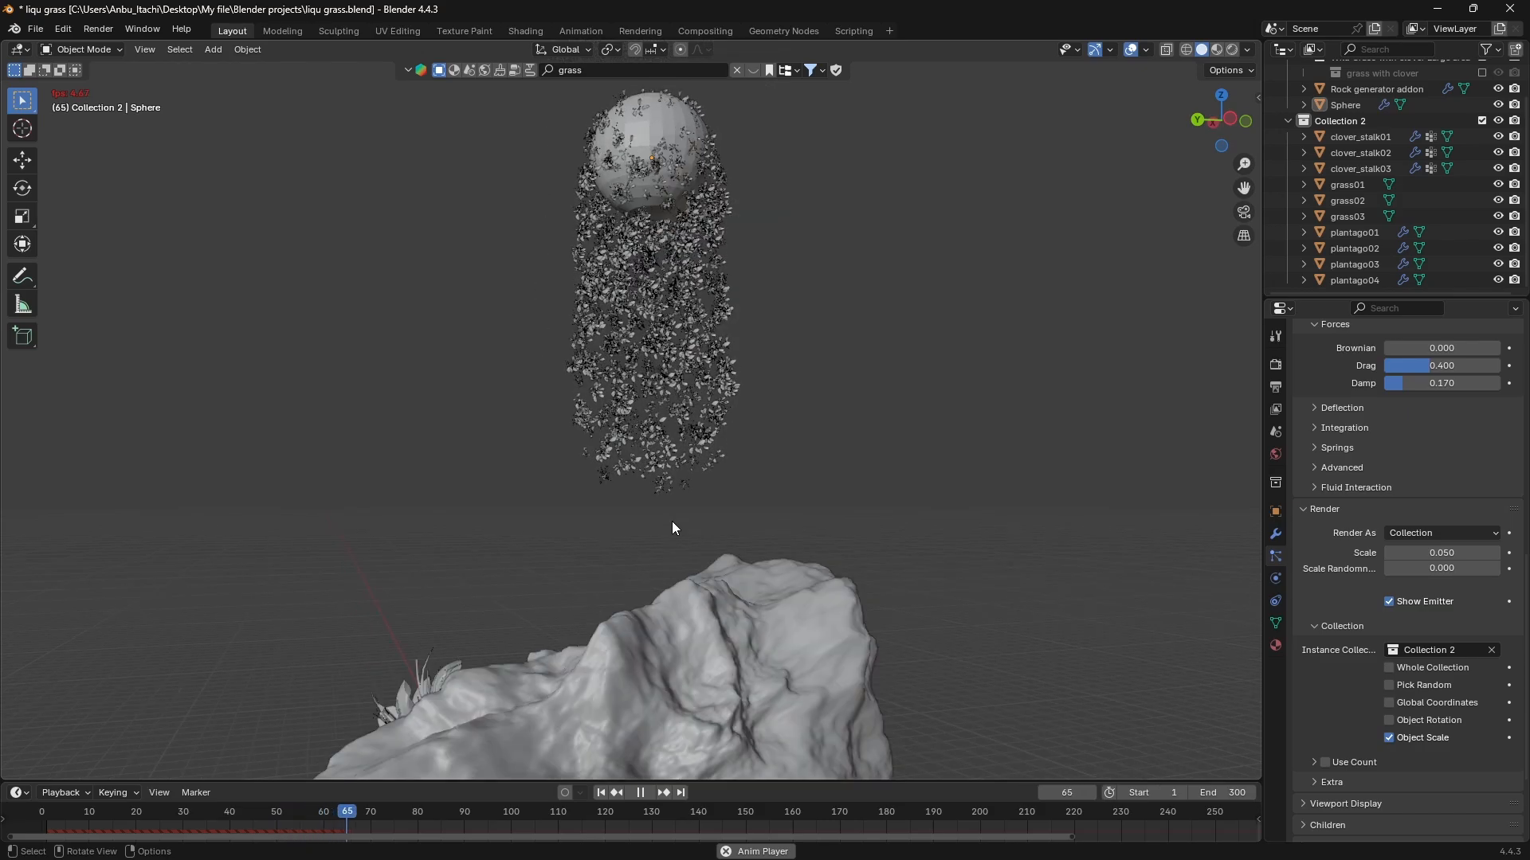
{"action": "middle_click_drag", "start_coordinate": [672, 521], "coordinate": [725, 532]}
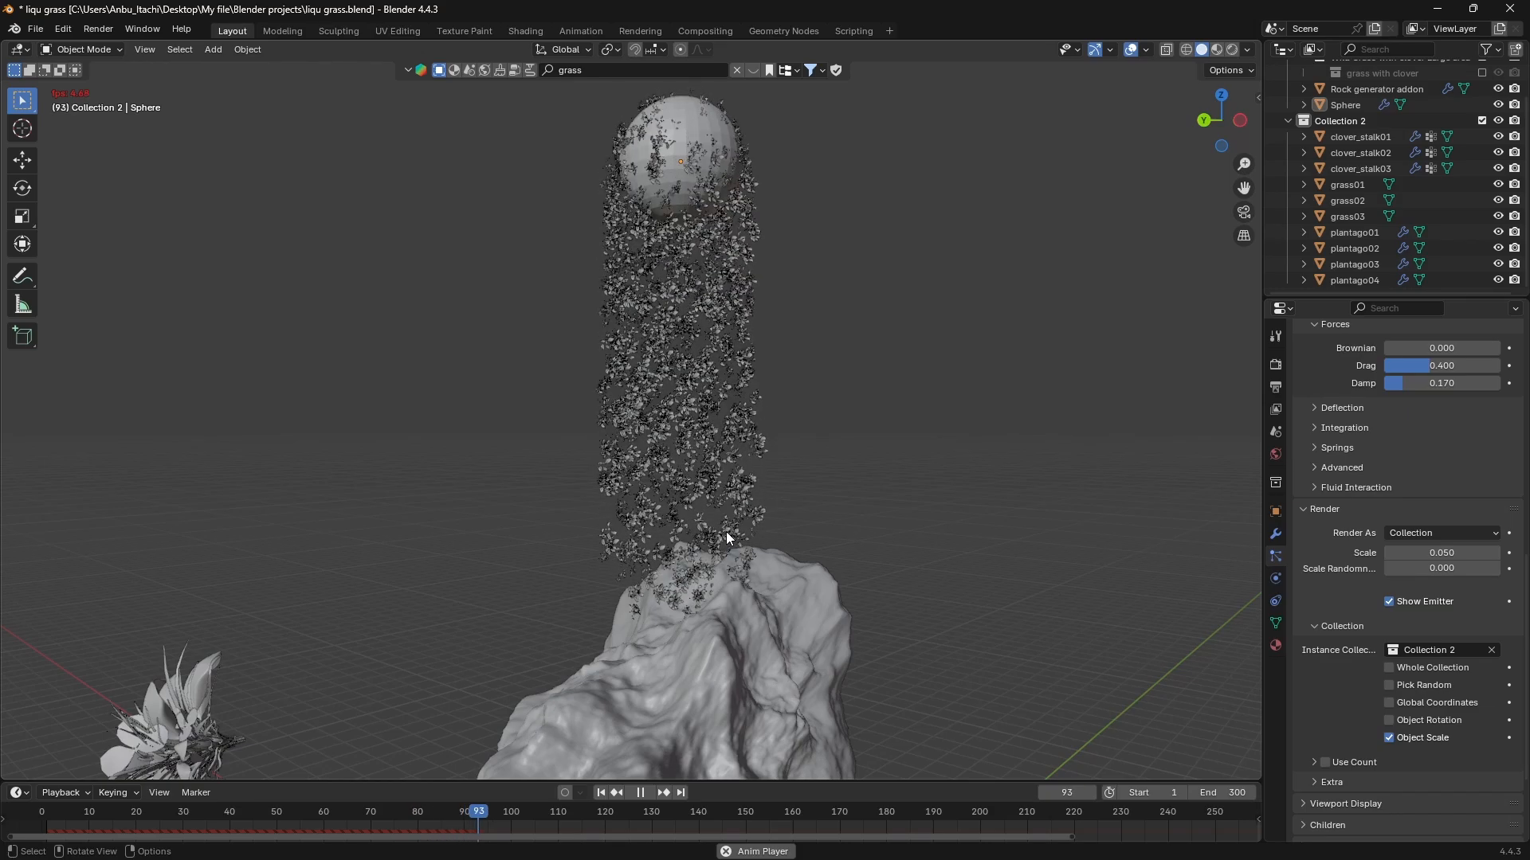
{"action": "middle_click_drag", "start_coordinate": [740, 547], "coordinate": [787, 552]}
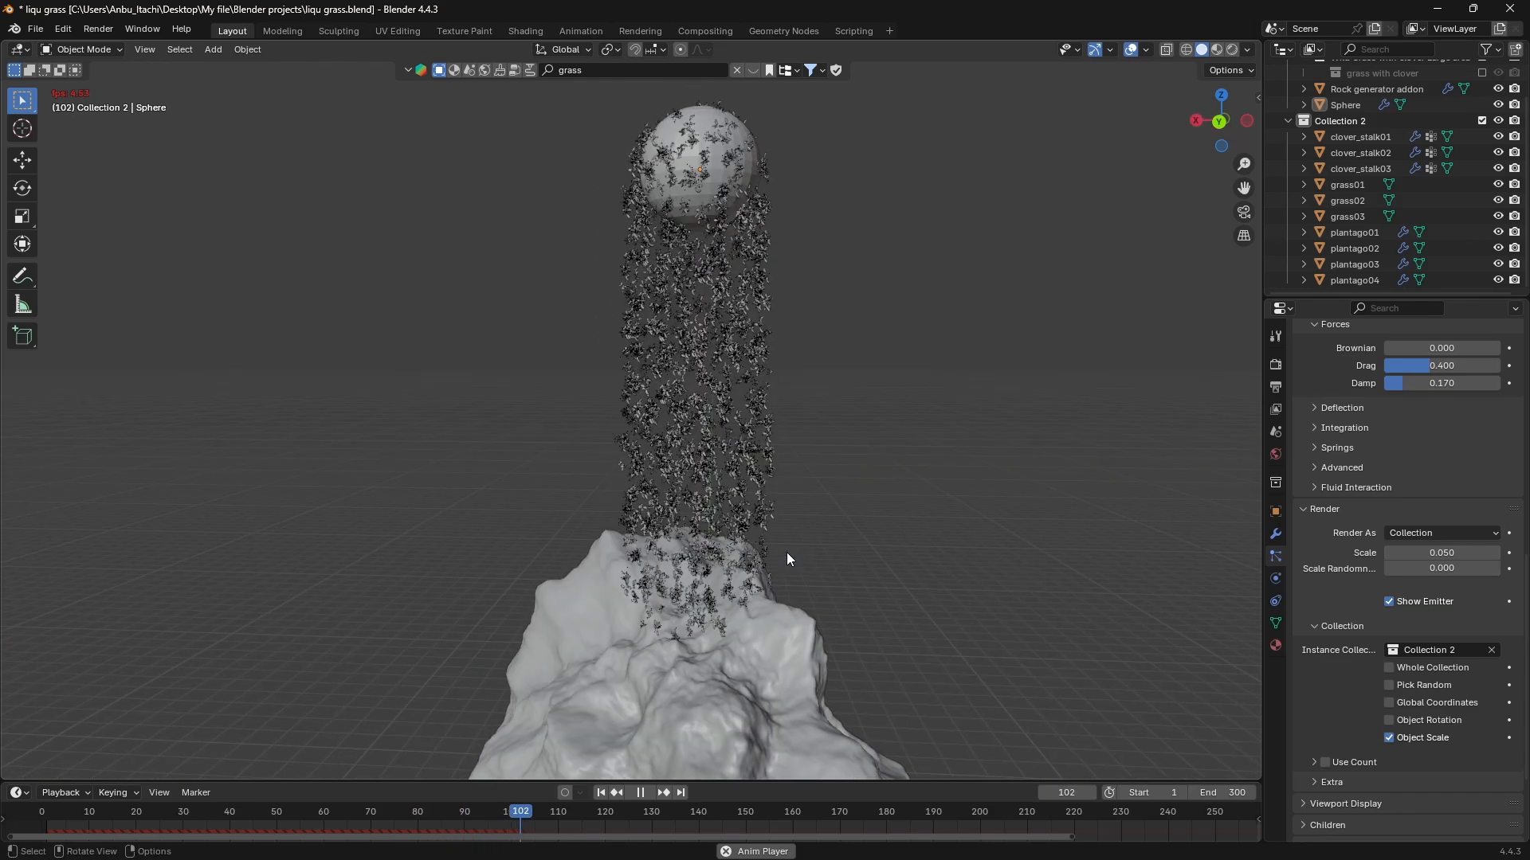